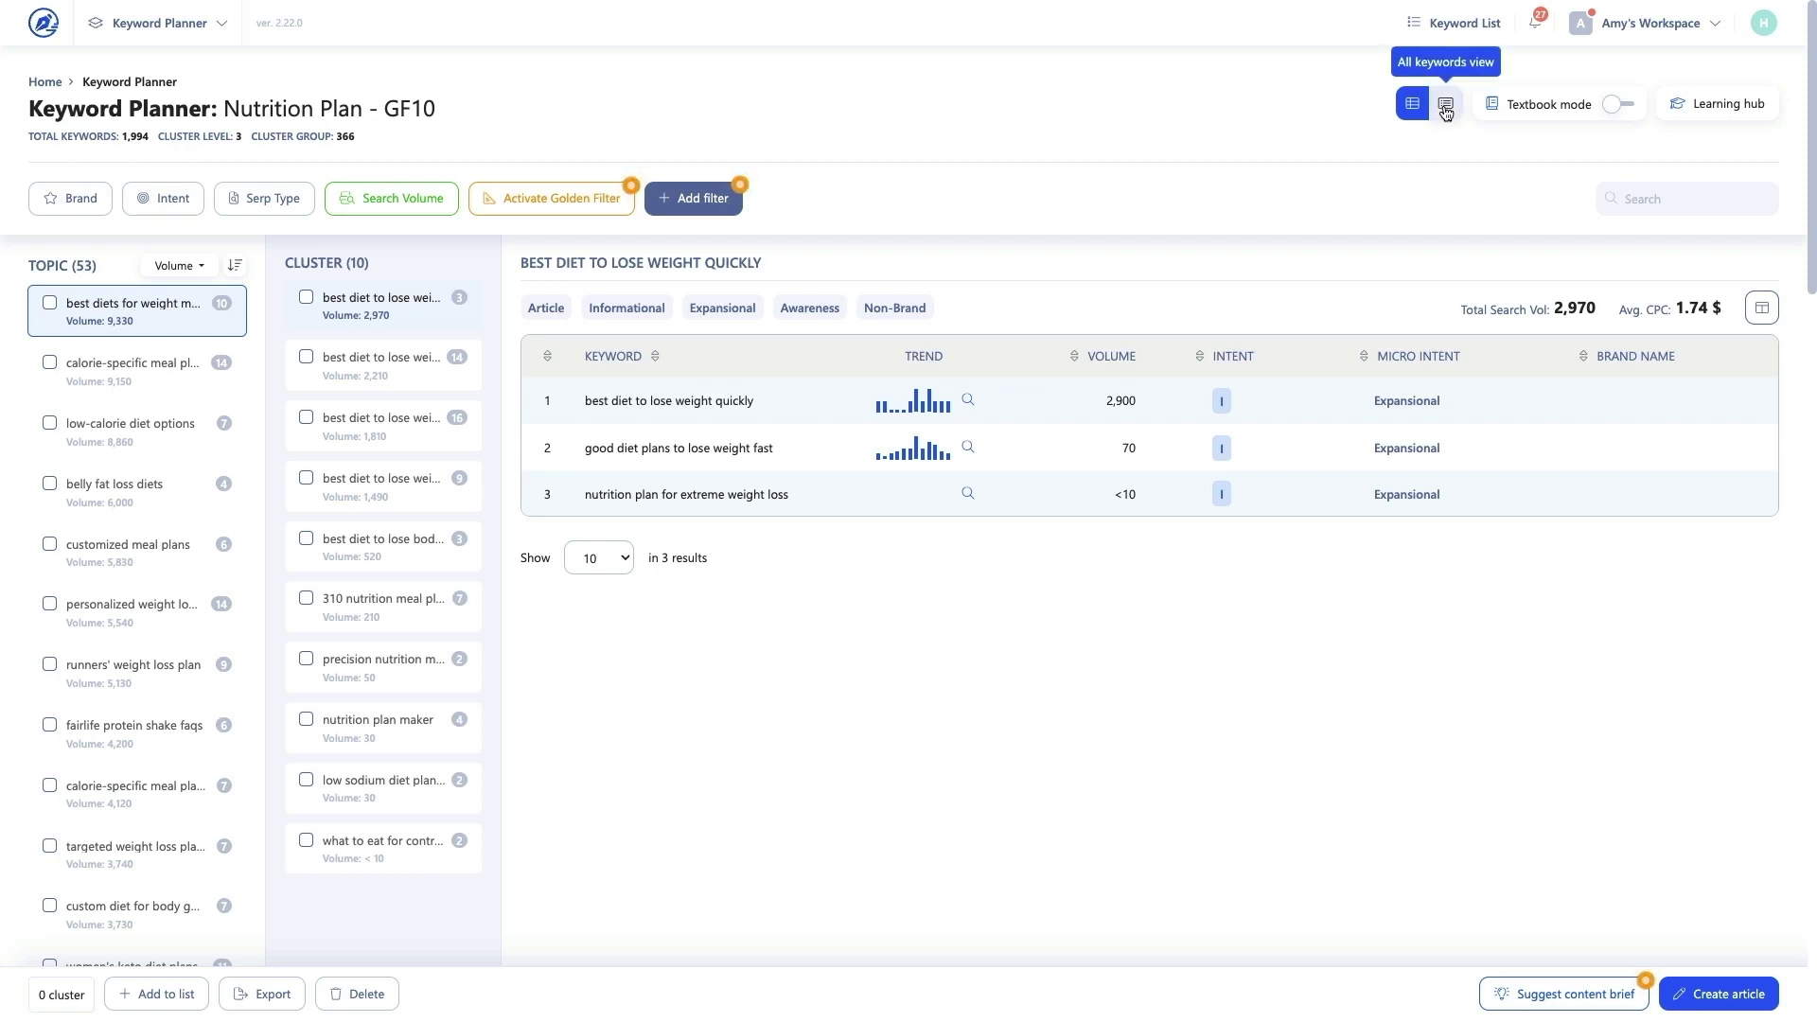
- Switch the Nutrition Plan - GF10 project to the all keywords view
{"action": "left_click", "coordinate": [1445, 104]}
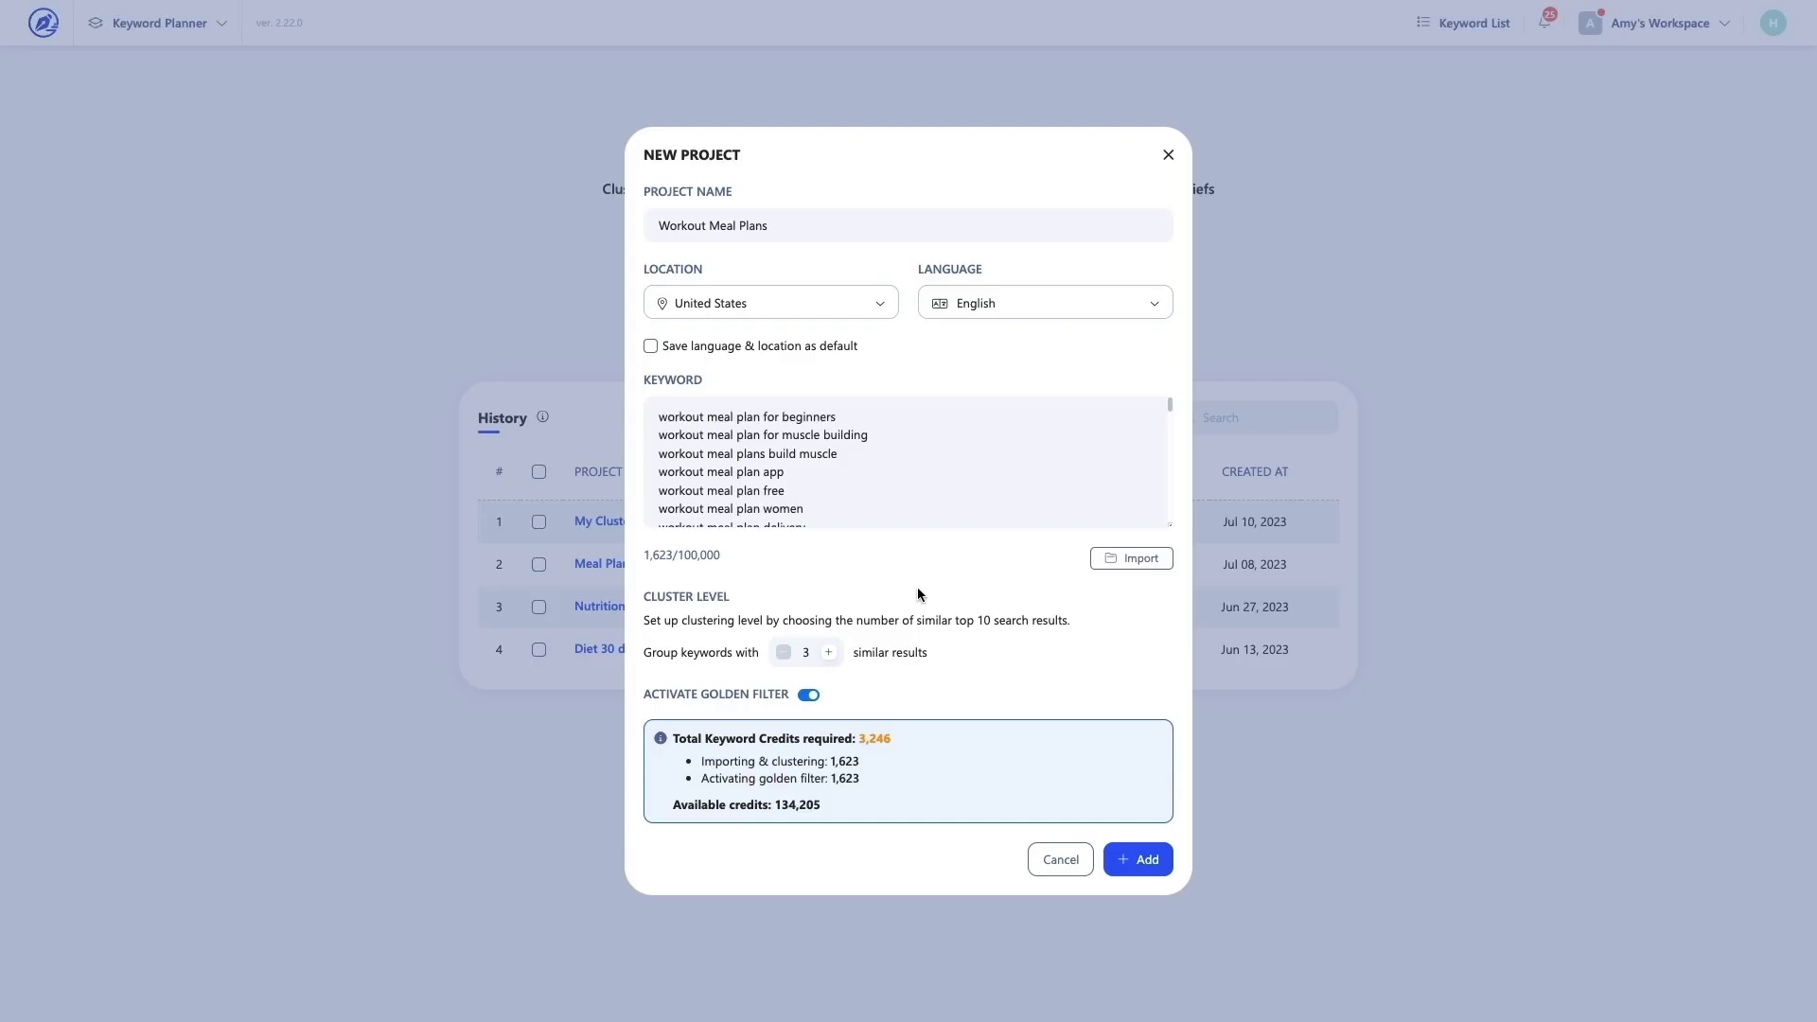
- Try a higher cluster level for the Workout Meal Plans project and return it to 3 similar results
{"action": "left_click", "coordinate": [829, 653]}
{"action": "left_click", "coordinate": [783, 653]}
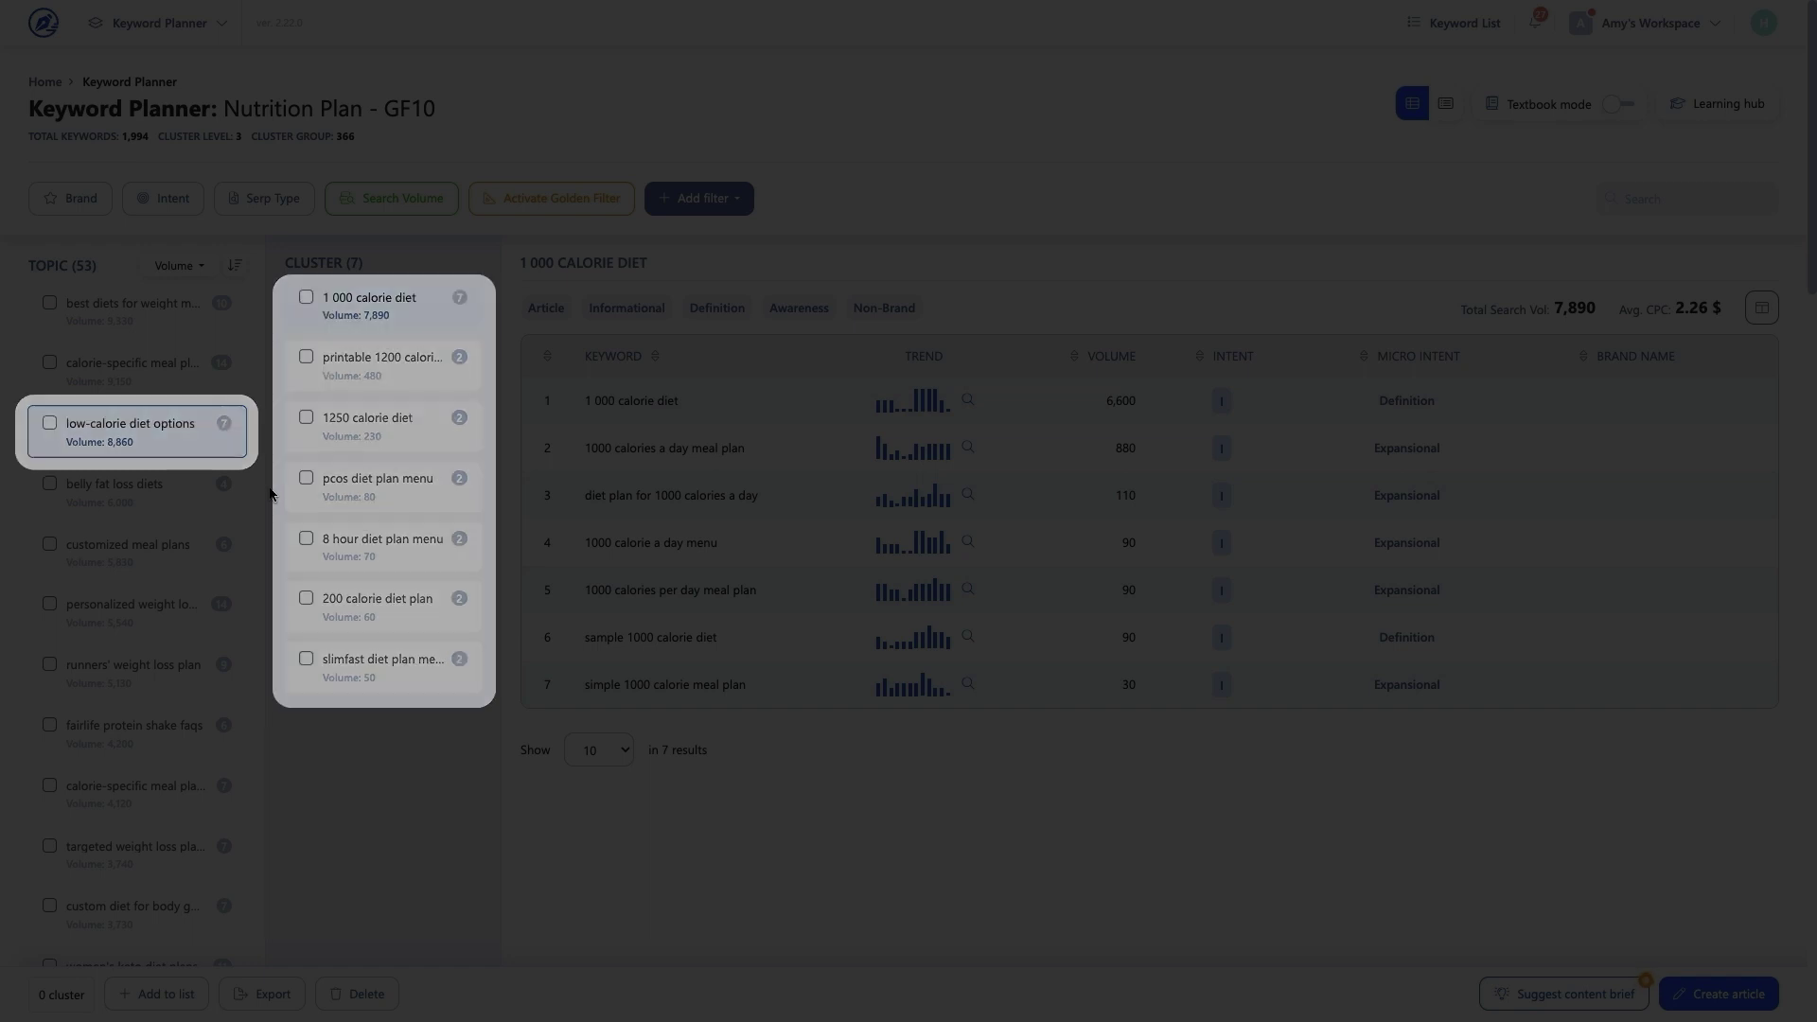
- Browse the clusters of the belly fat loss diets, customized meal plans and personalized weight loss topics
{"action": "left_click", "coordinate": [188, 381]}
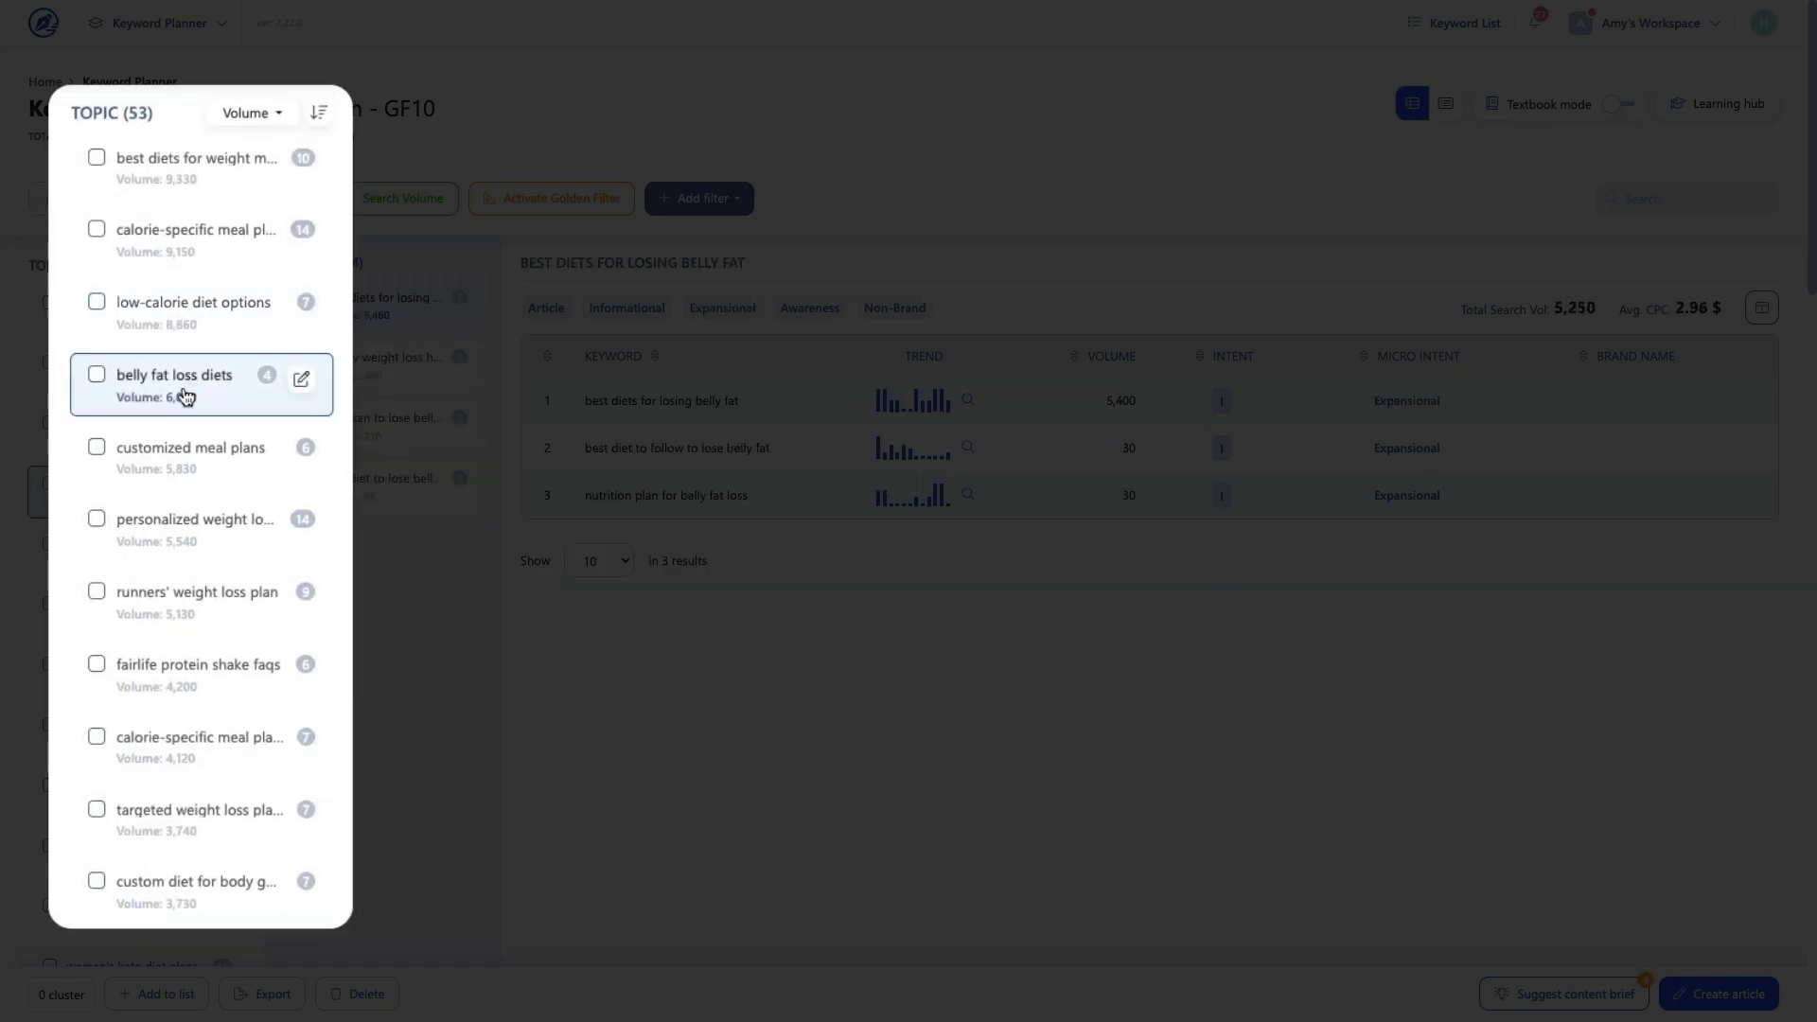
{"action": "left_click", "coordinate": [177, 457]}
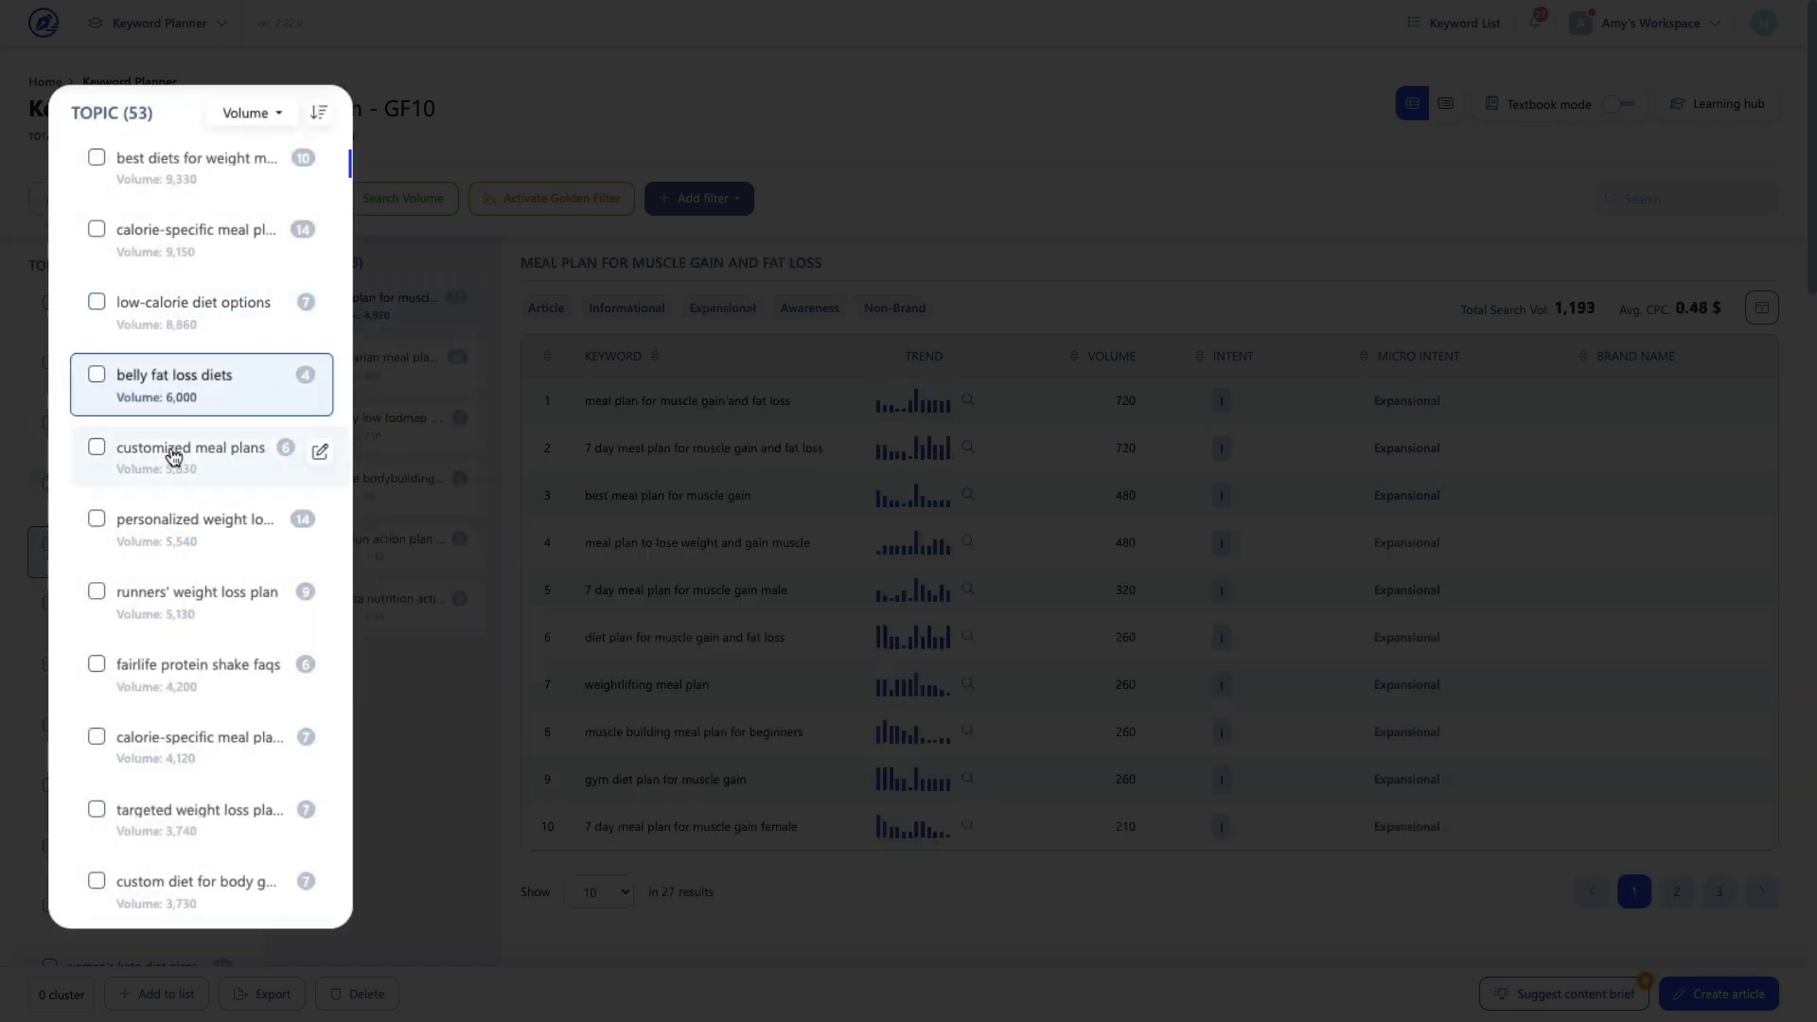
{"action": "left_click", "coordinate": [172, 519]}
- Try sorting the topic list by alphabet and by volume, reversing the sort direction and restoring it
{"action": "left_click", "coordinate": [194, 267]}
{"action": "left_click", "coordinate": [193, 343]}
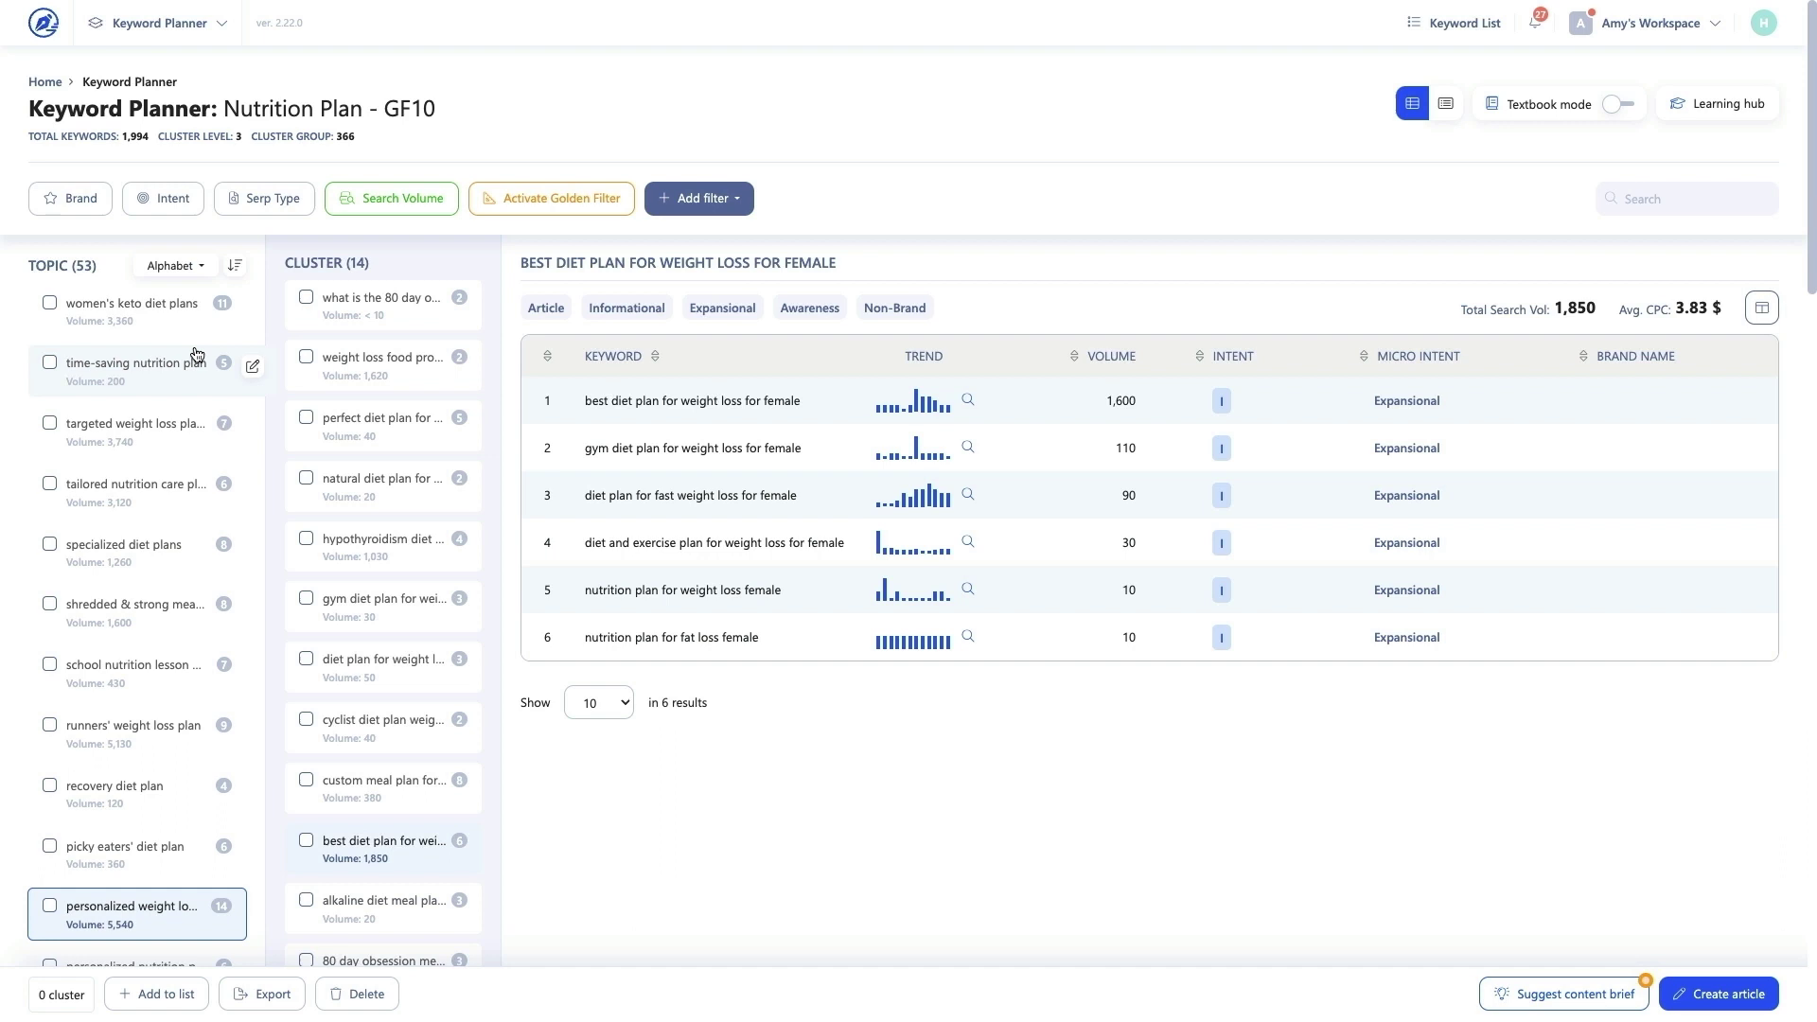
{"action": "left_click", "coordinate": [199, 270]}
{"action": "left_click", "coordinate": [202, 315]}
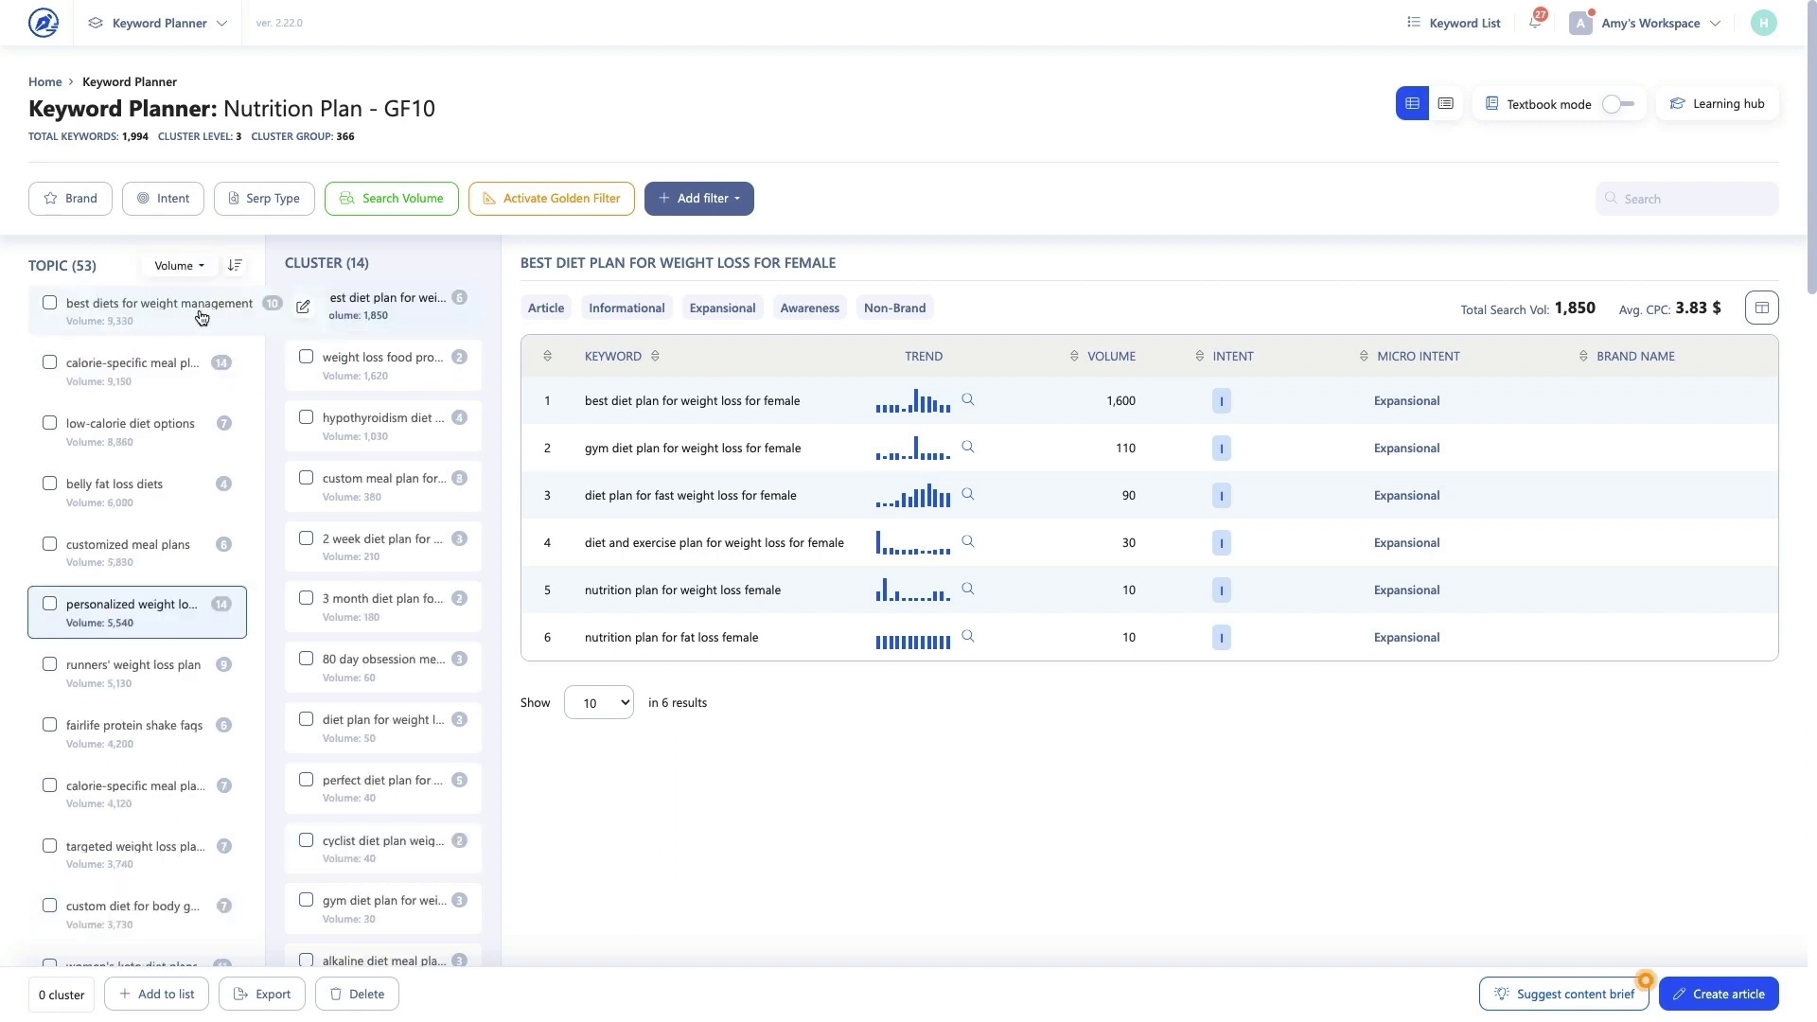
{"action": "left_click", "coordinate": [235, 267]}
{"action": "left_click", "coordinate": [233, 269]}
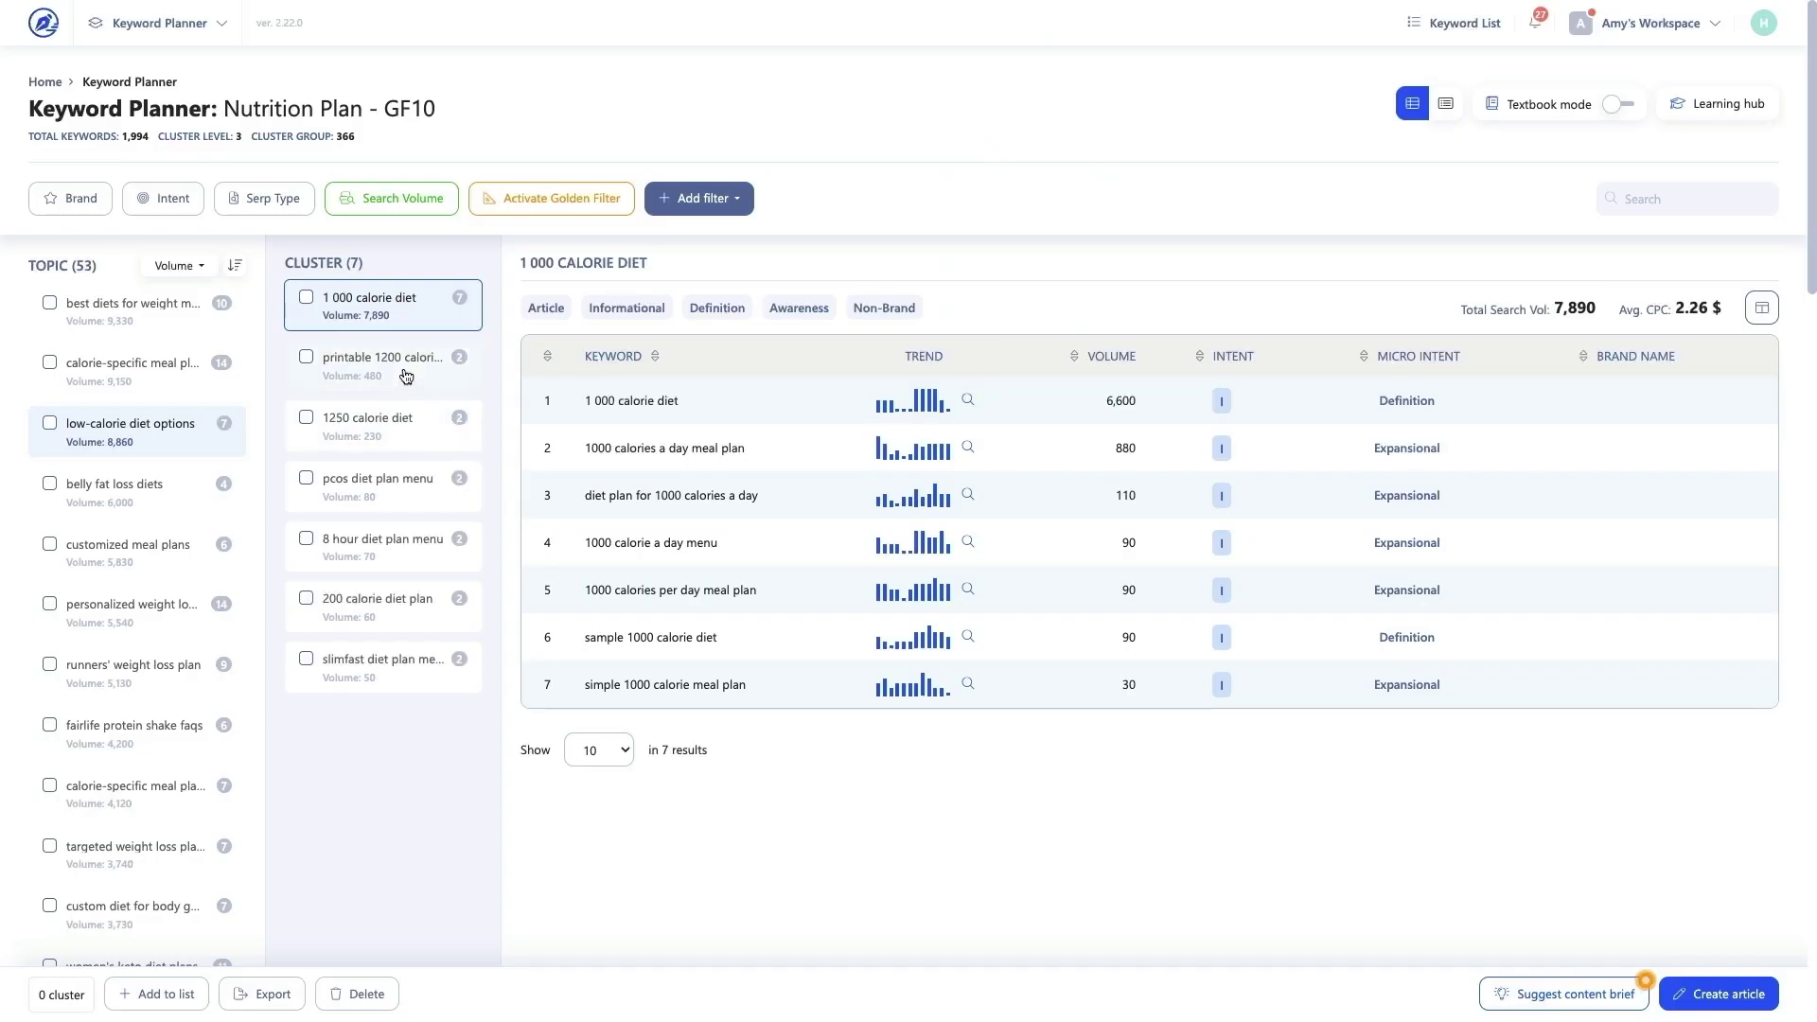
- Review the keywords in the low-calorie diet options clusters, from printable 1200 calorie to 8 hour diet plan menu, ending on 1 000 calorie diet
{"action": "left_click", "coordinate": [406, 376]}
{"action": "left_click", "coordinate": [389, 426]}
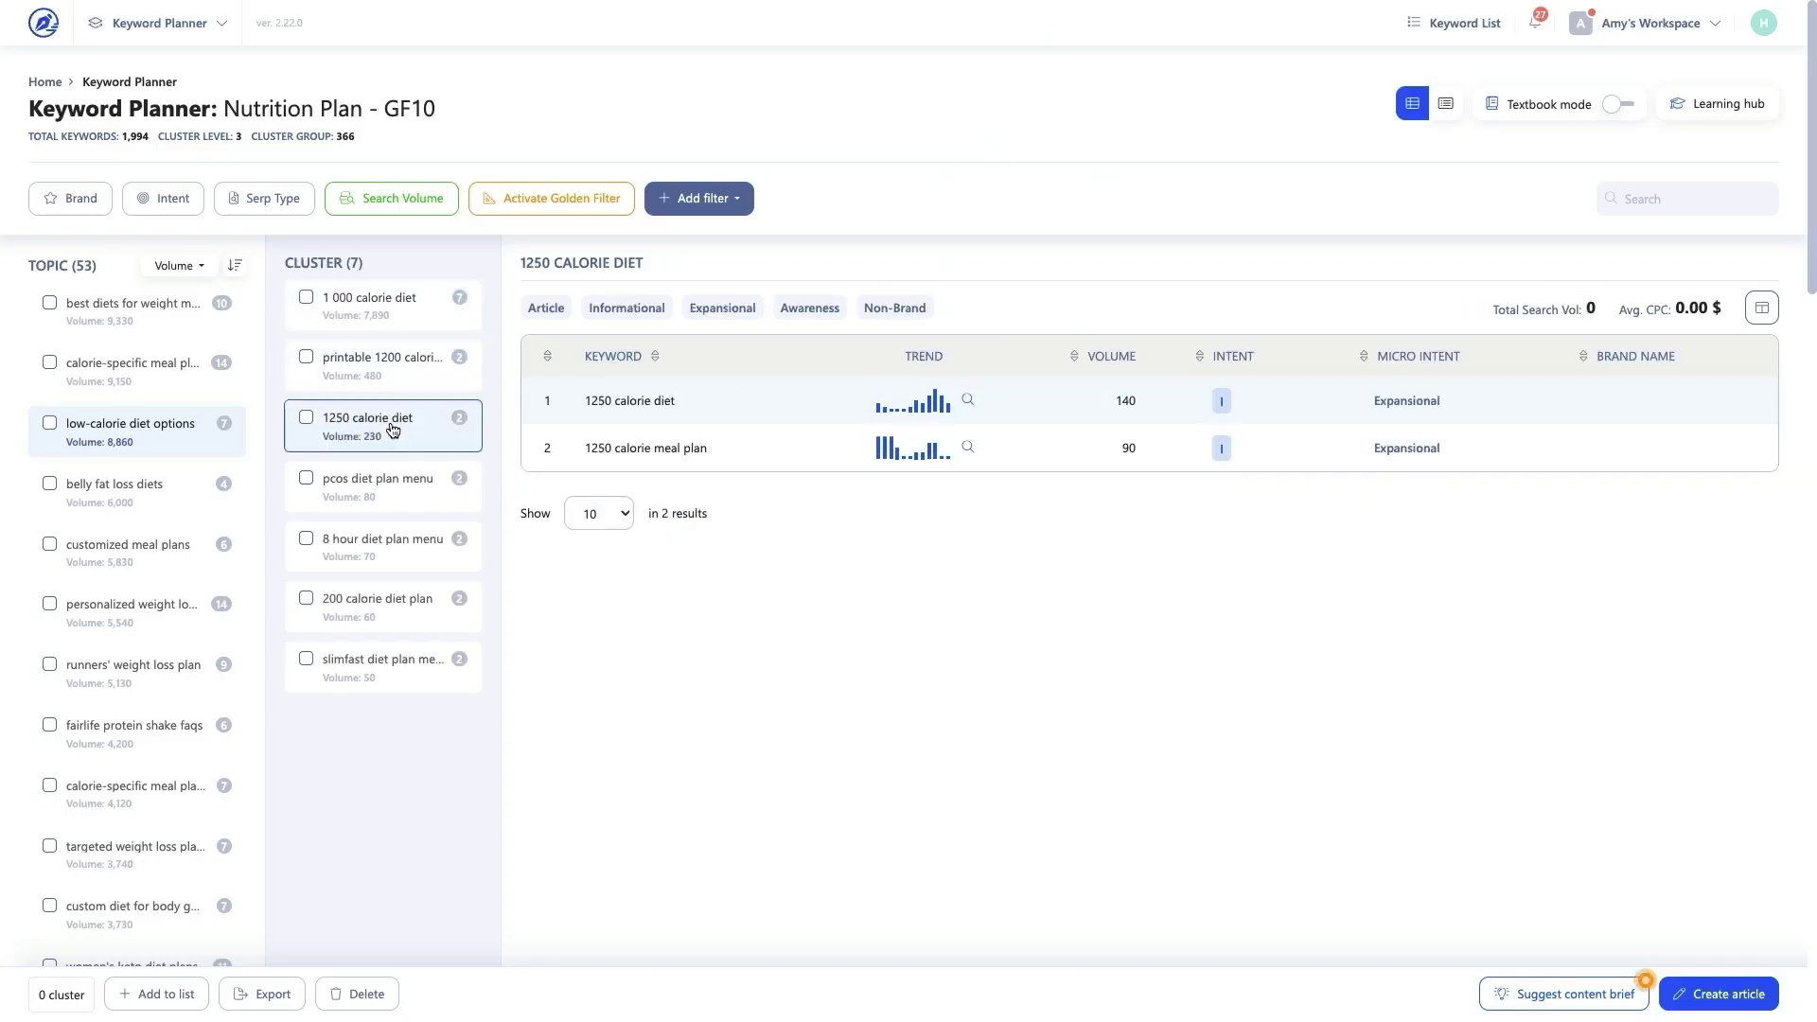
{"action": "left_click", "coordinate": [387, 487]}
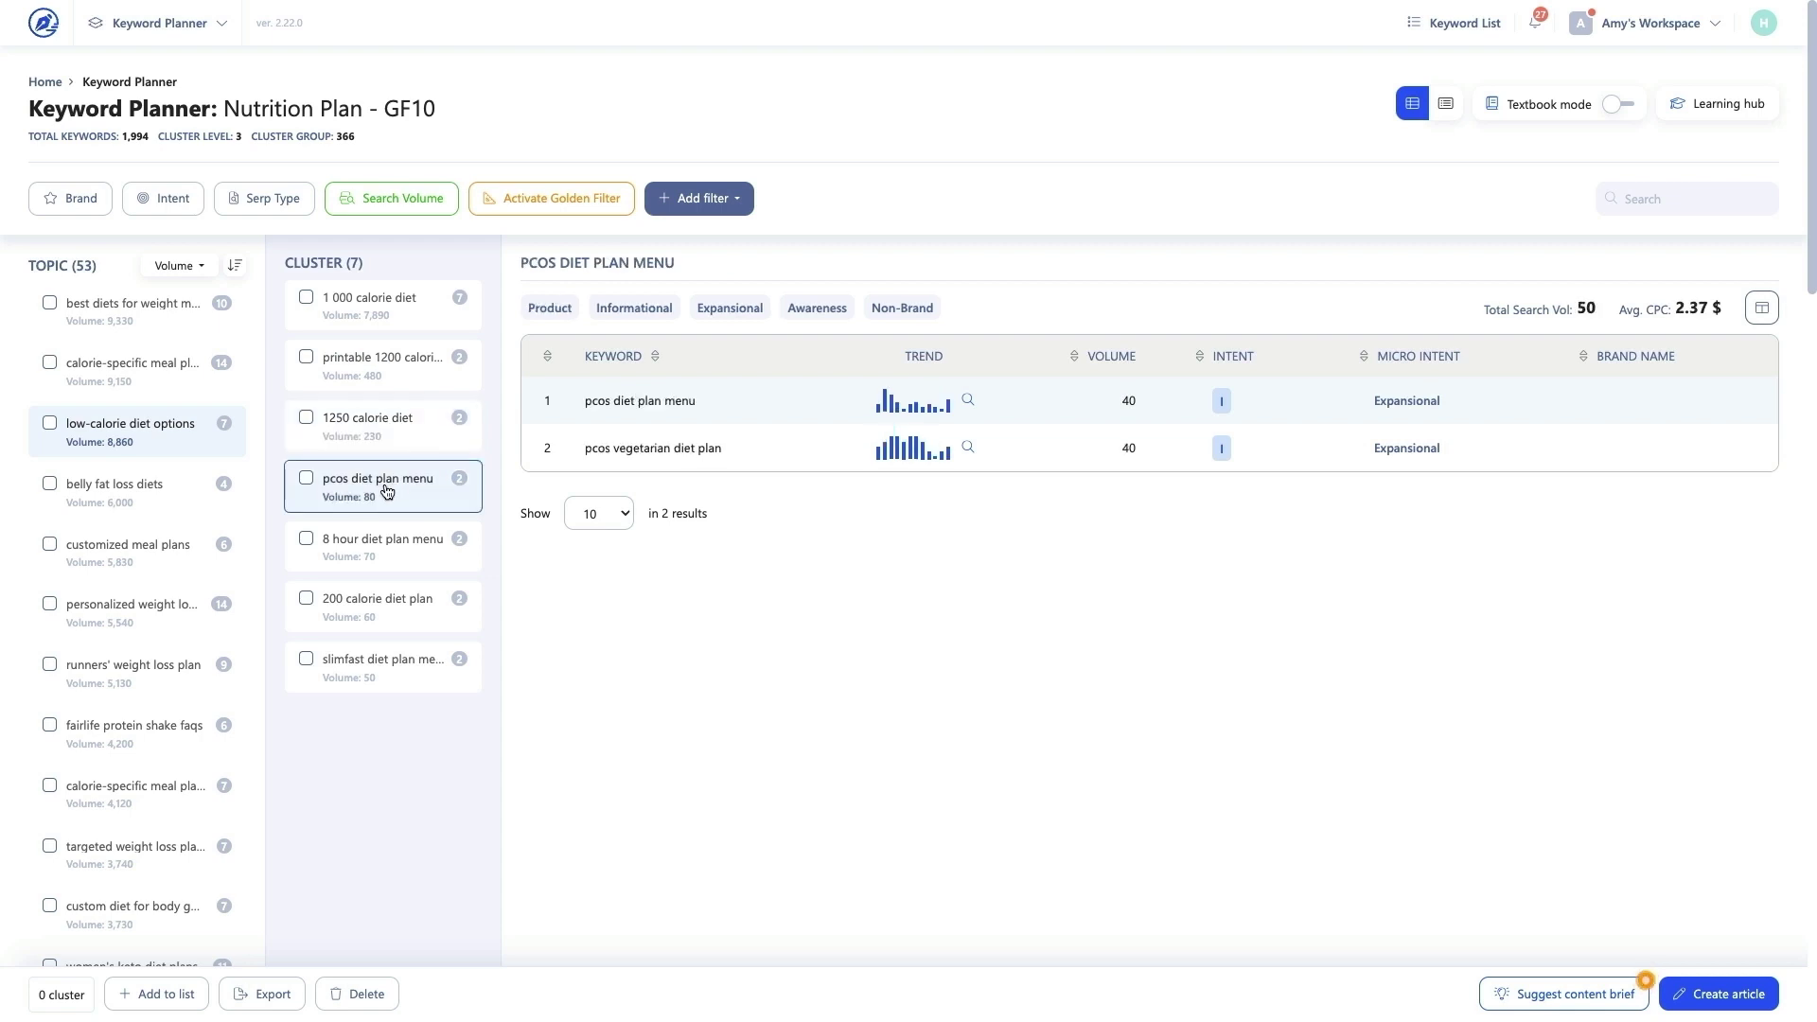
{"action": "left_click", "coordinate": [370, 539]}
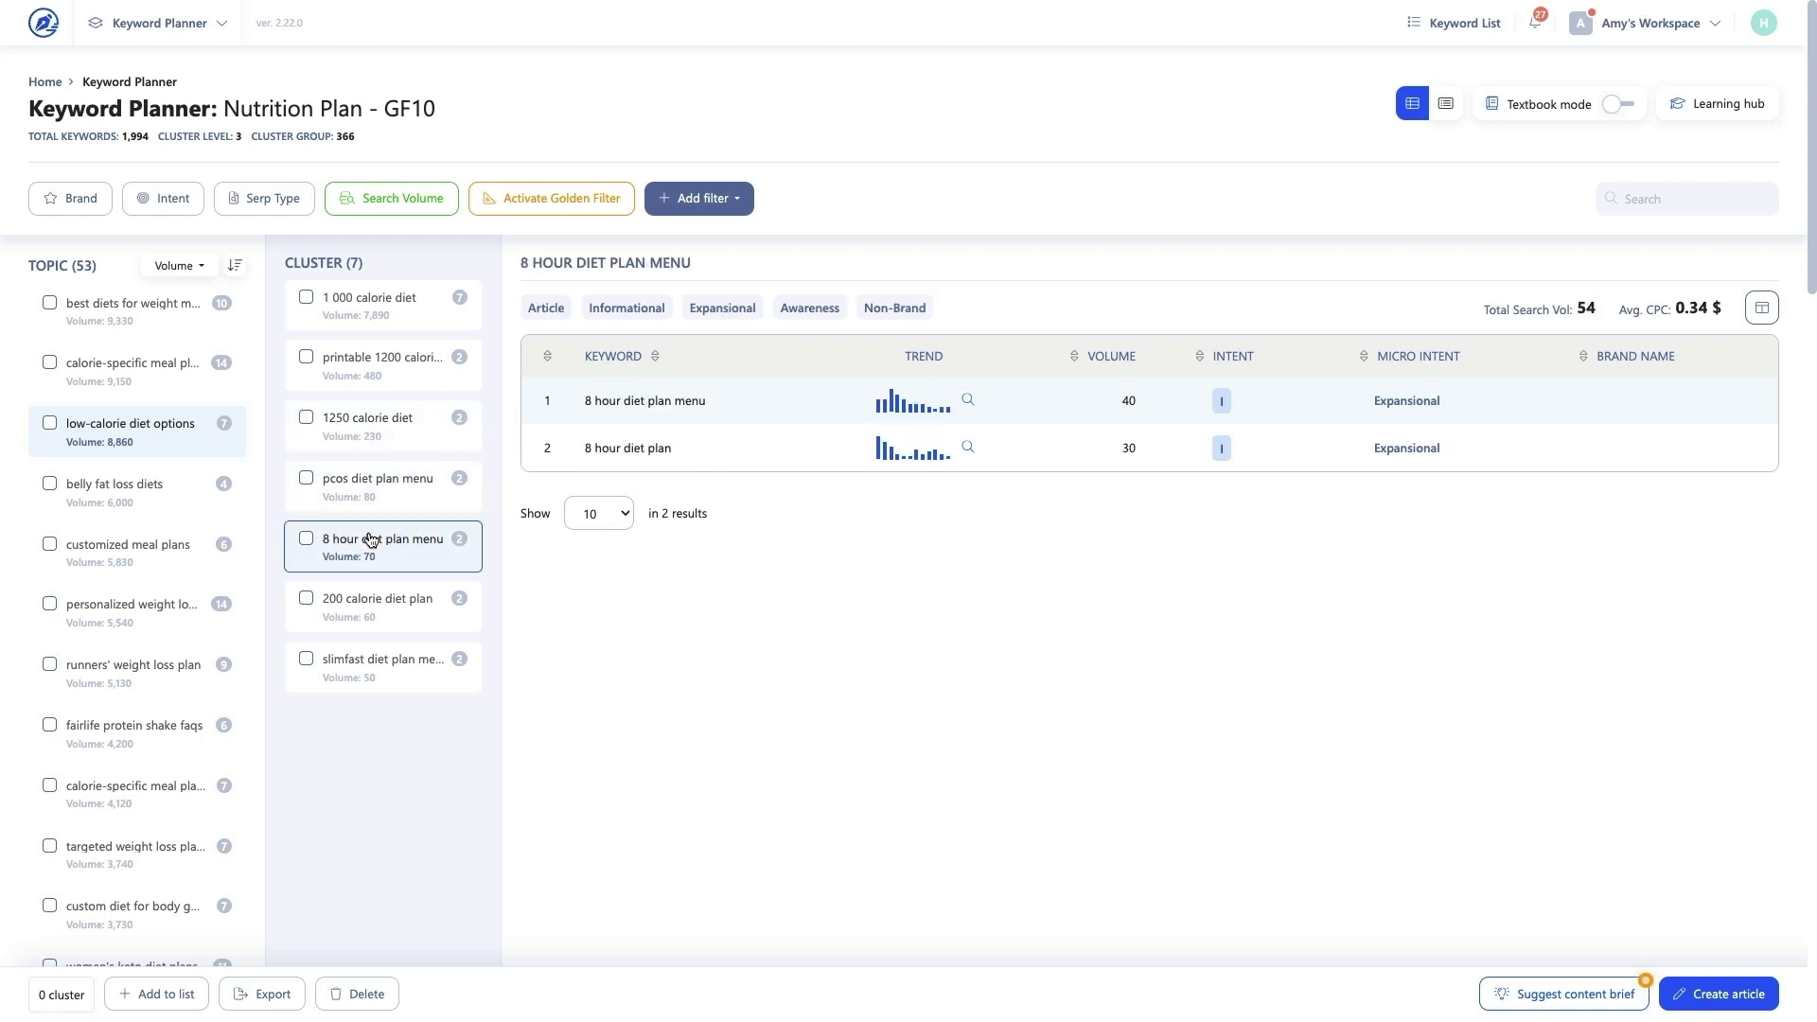
{"action": "left_click", "coordinate": [384, 306]}
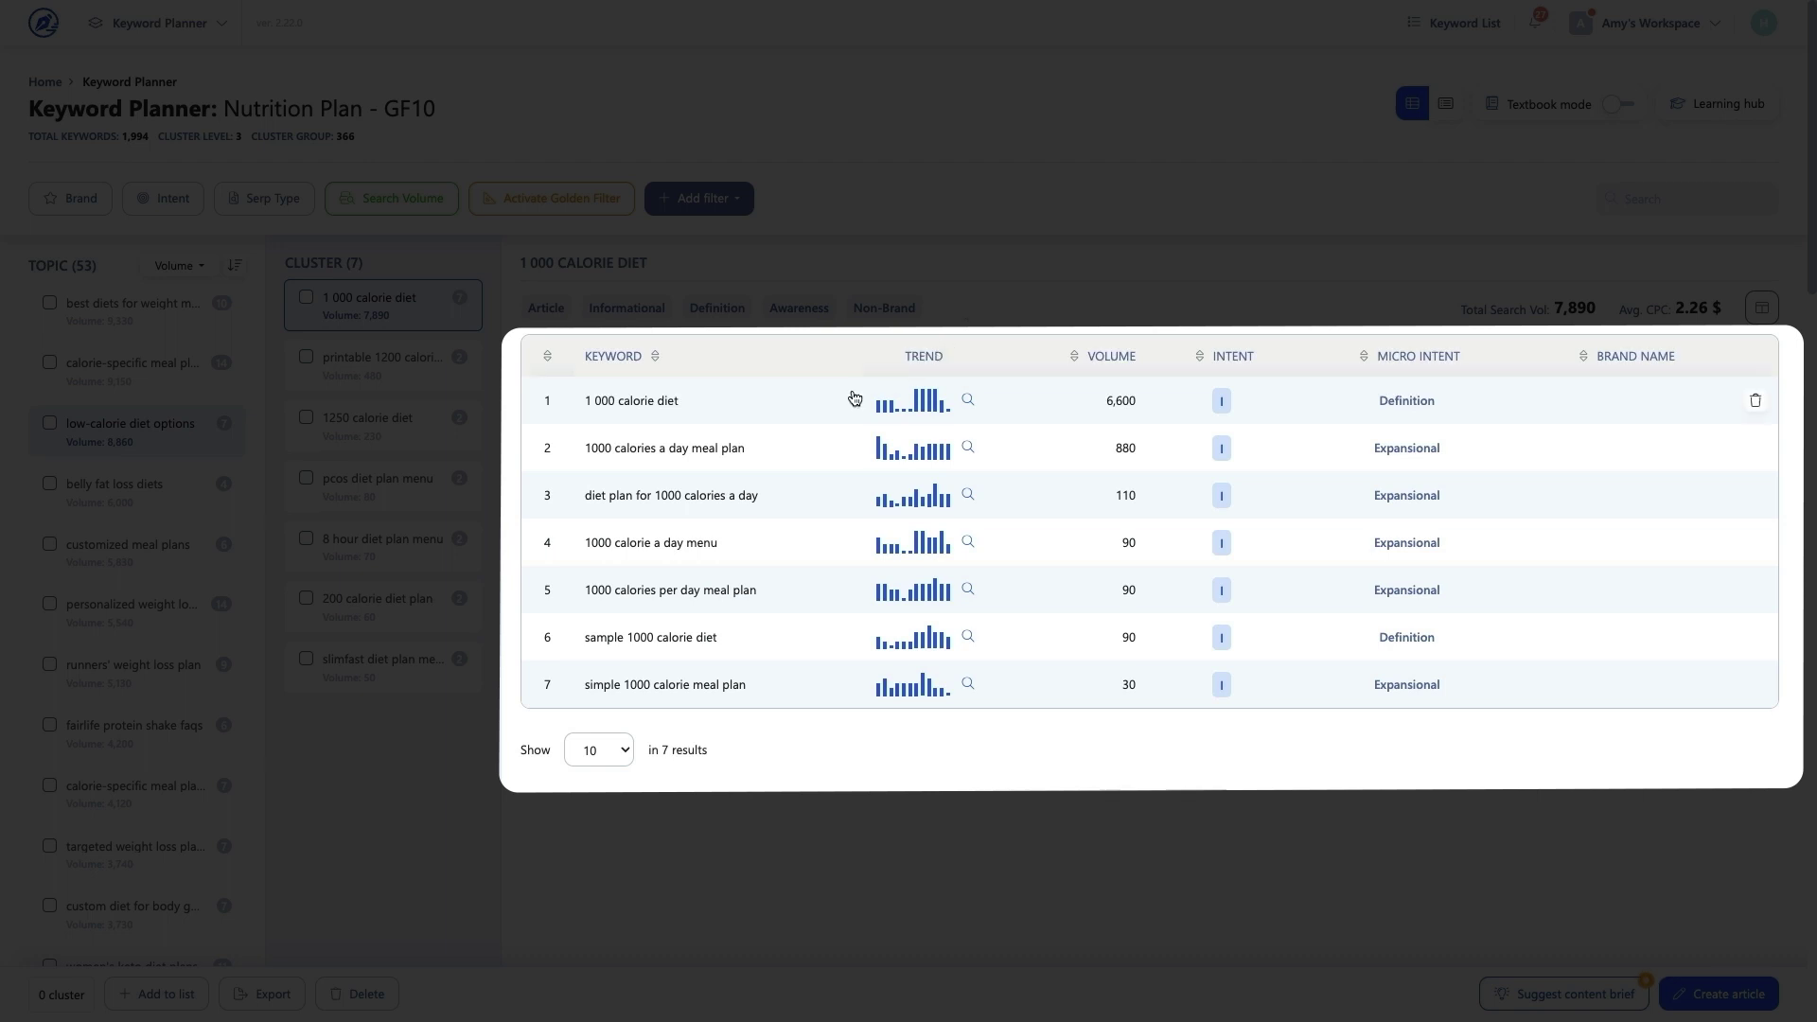
- Examine the search volume history and SERP overview of the 1 000 calorie diet keyword and collapse its details
{"action": "left_click", "coordinate": [809, 405]}
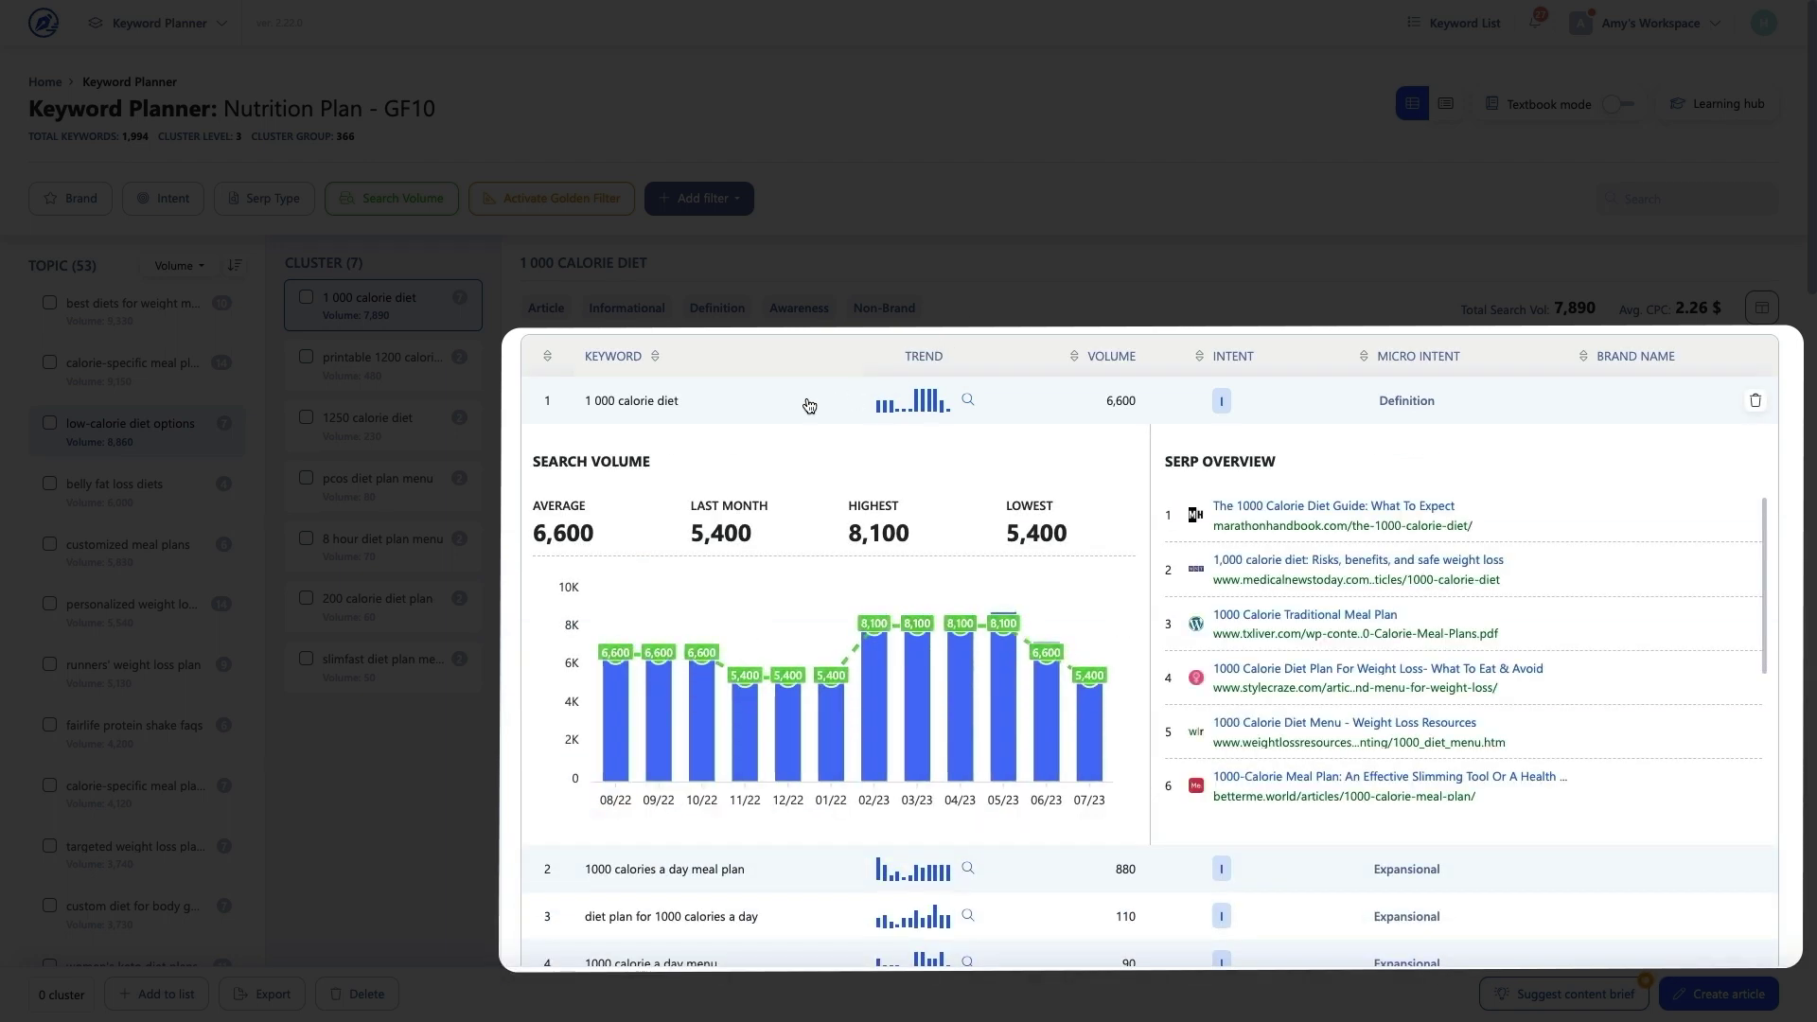
{"action": "left_click", "coordinate": [809, 405]}
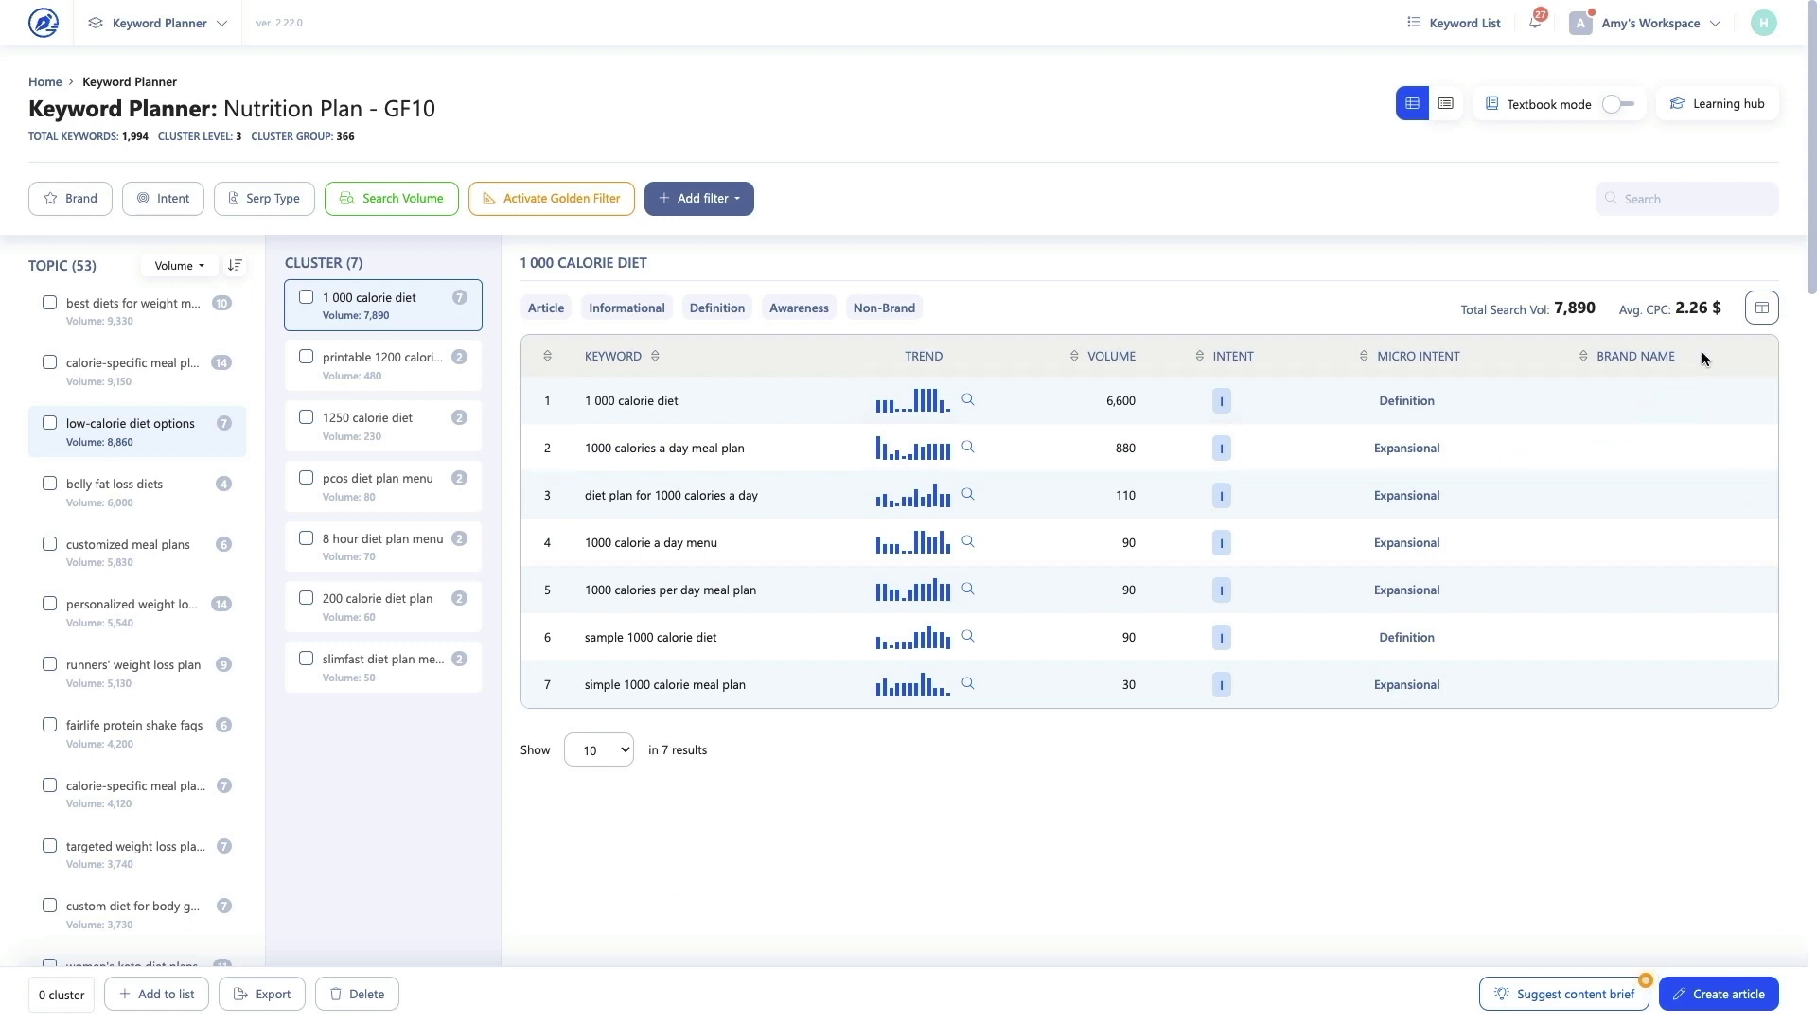
- Add the Buying Journey column to the keyword table of the 1 000 calorie diet cluster
{"action": "left_click", "coordinate": [1761, 307]}
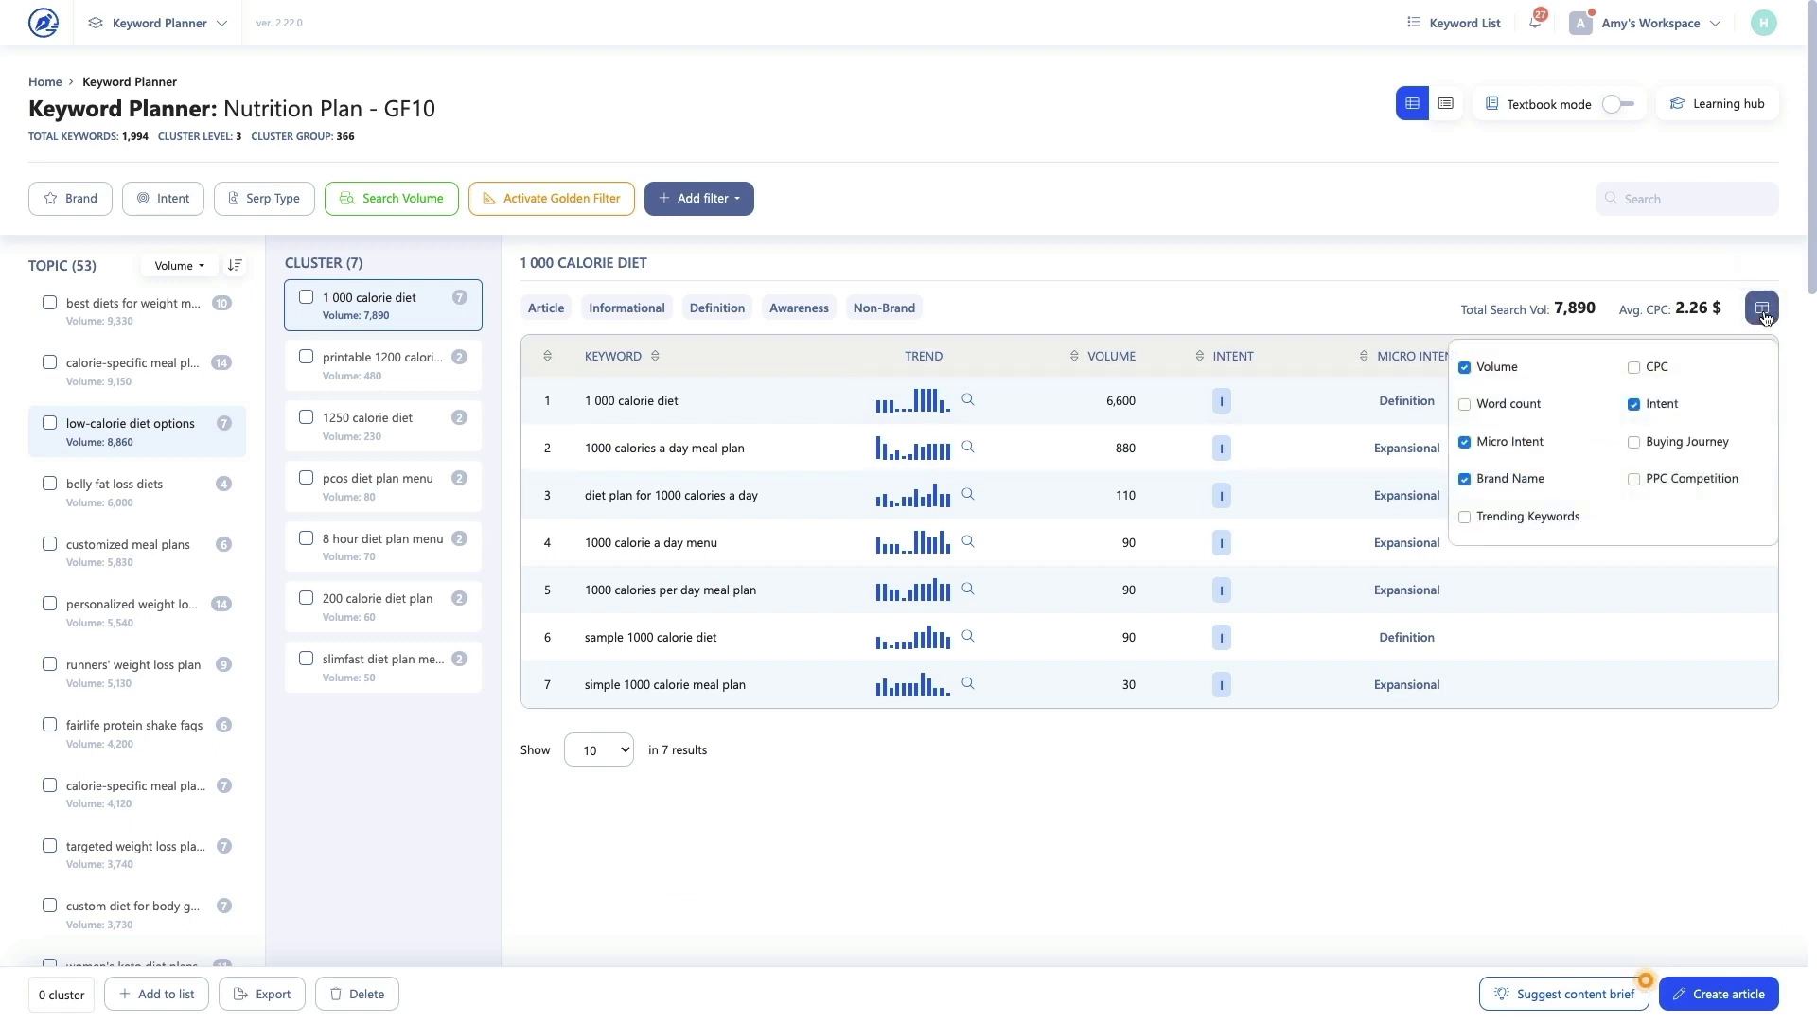
{"action": "left_click", "coordinate": [1634, 442]}
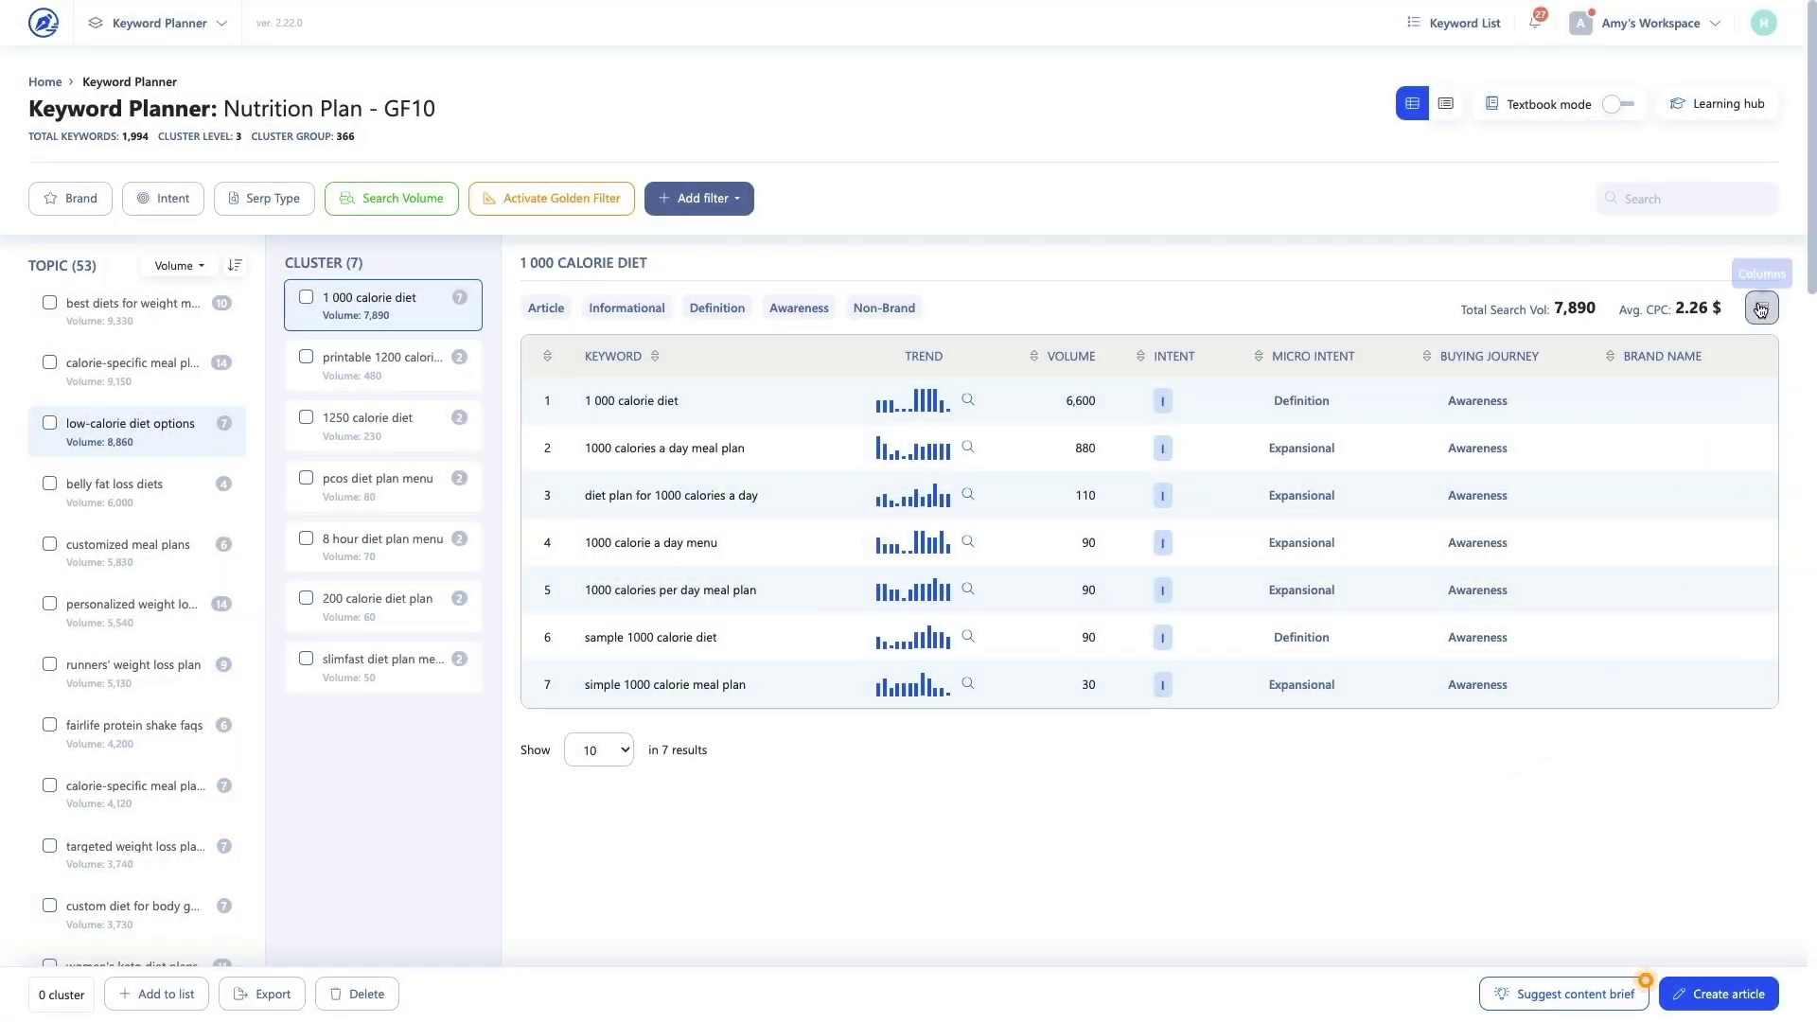
{"action": "left_click", "coordinate": [1762, 308]}
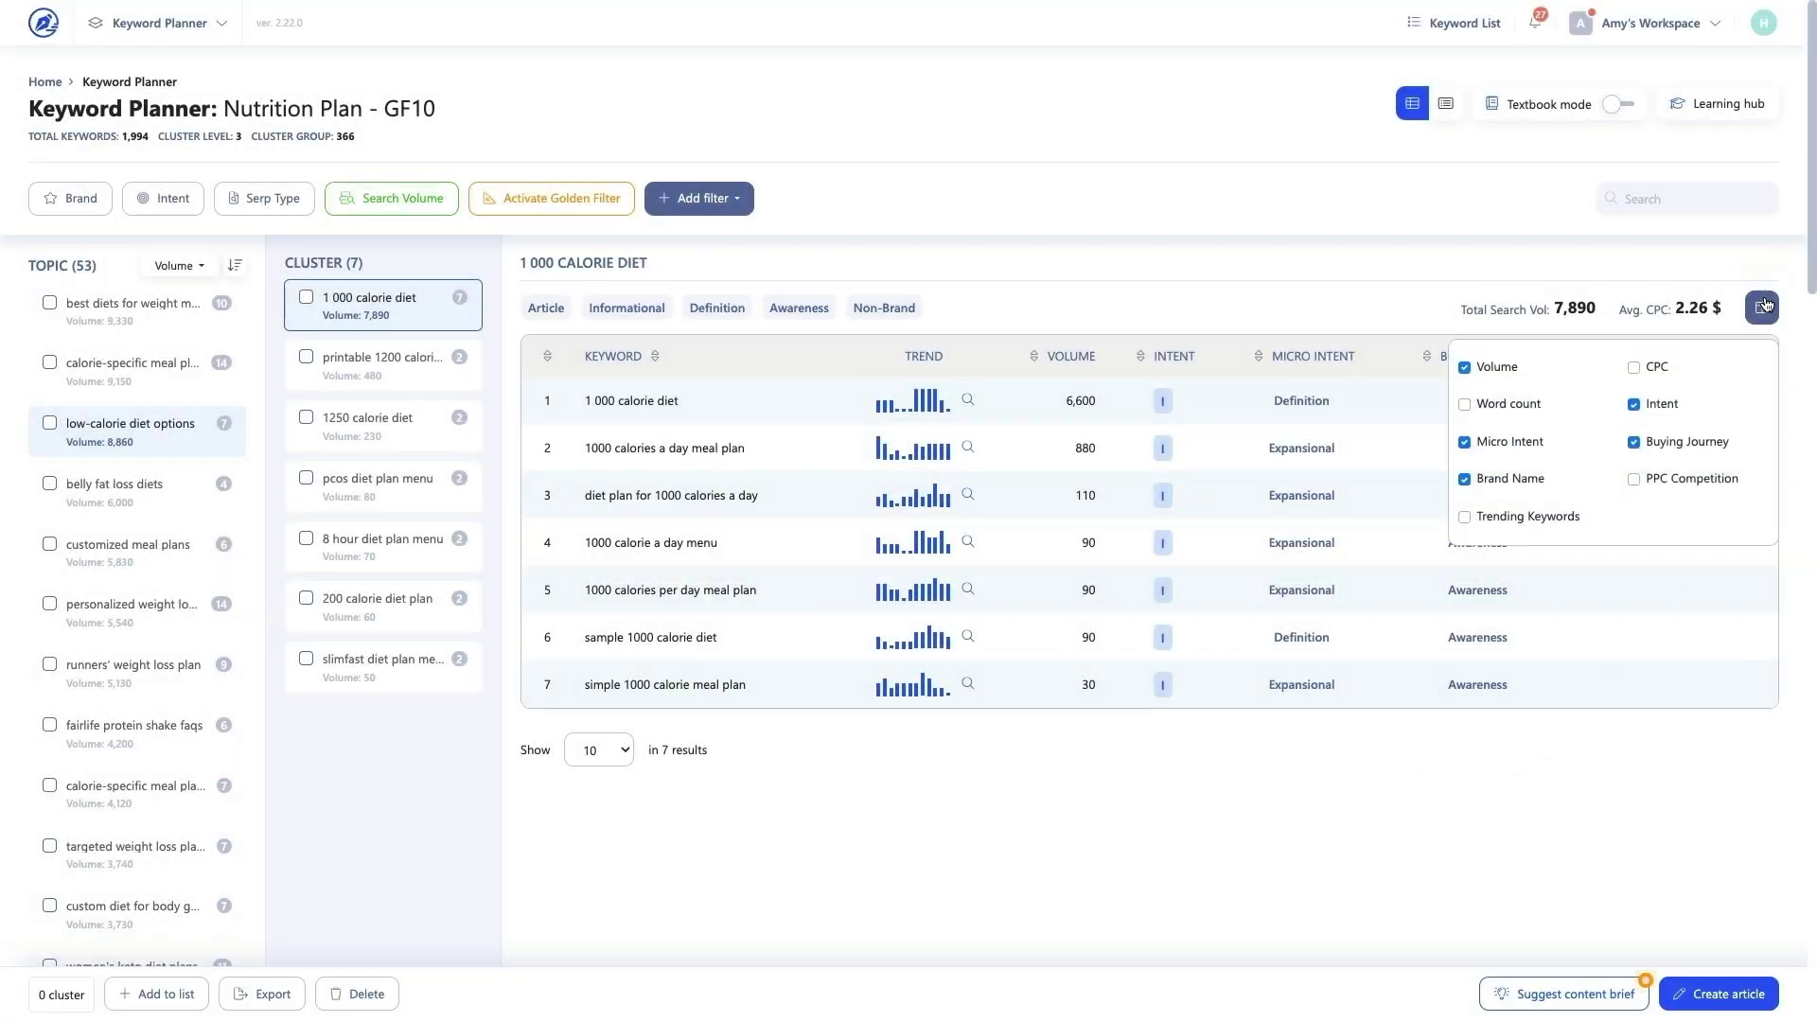
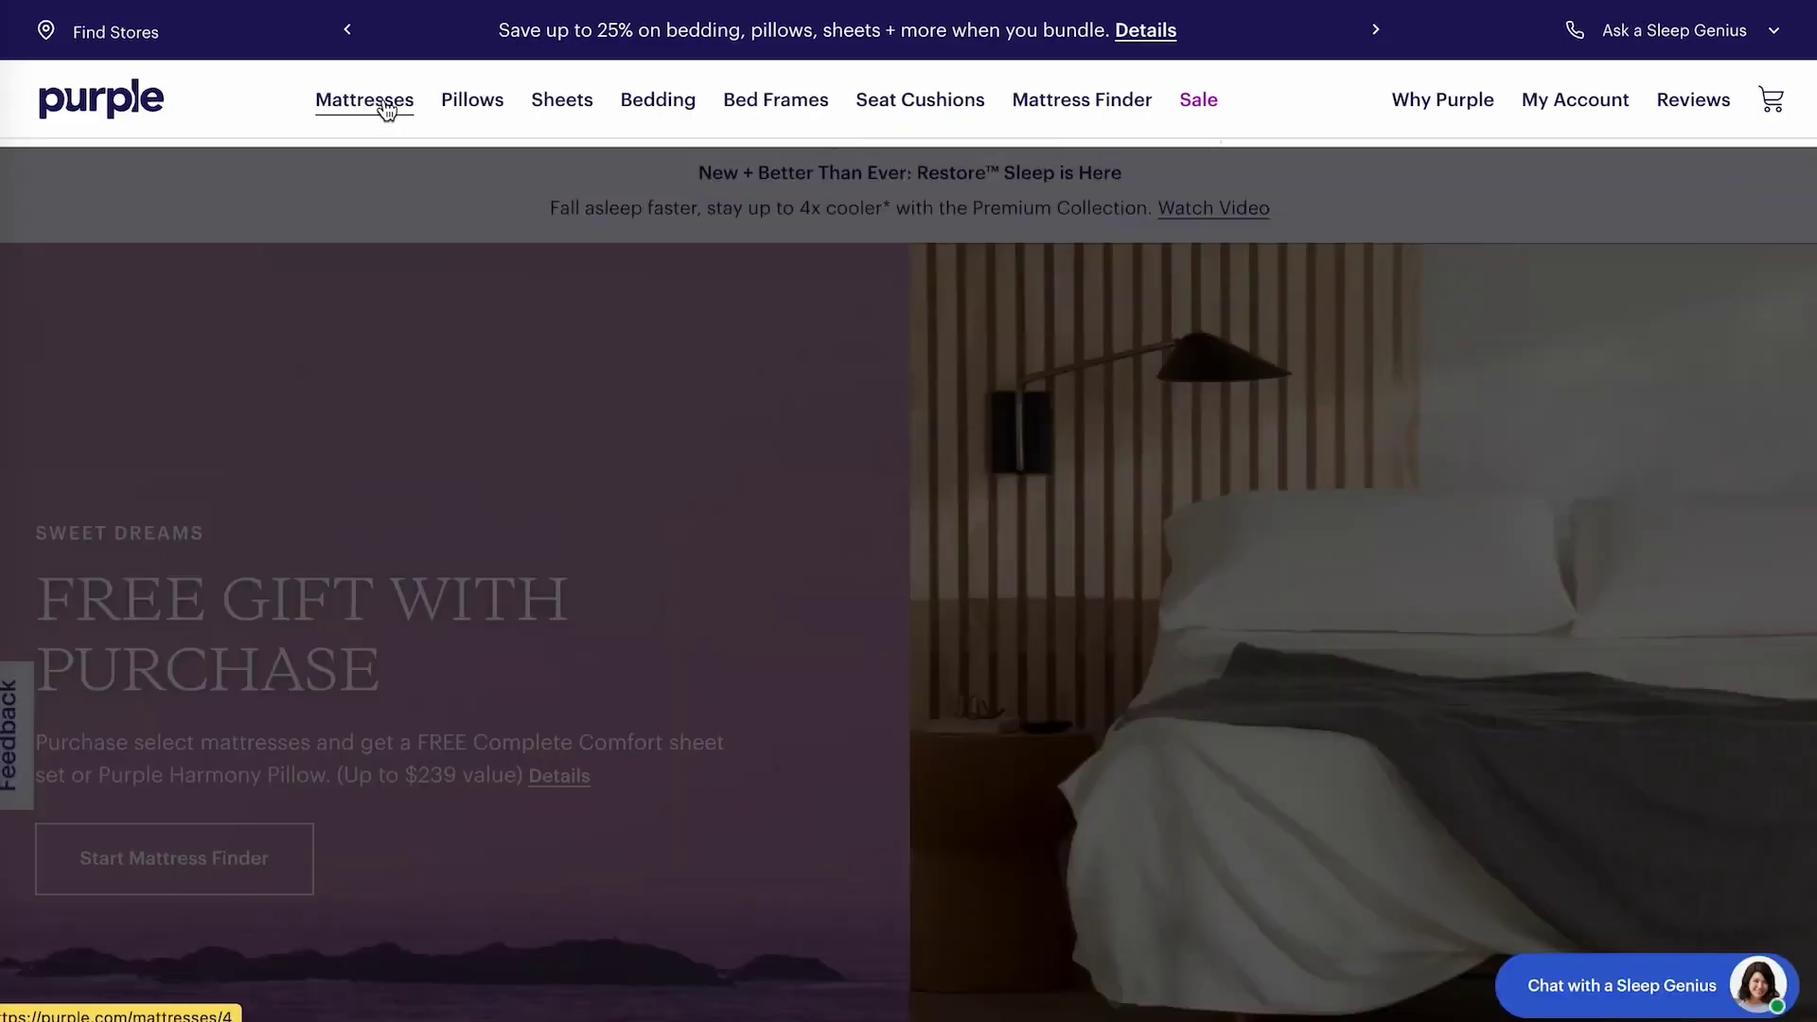
- On the Purple website, open the Essential Collection and examine the Purple Mattress product details, materials, sizes and prices
{"action": "mouse_move", "coordinate": [385, 110]}
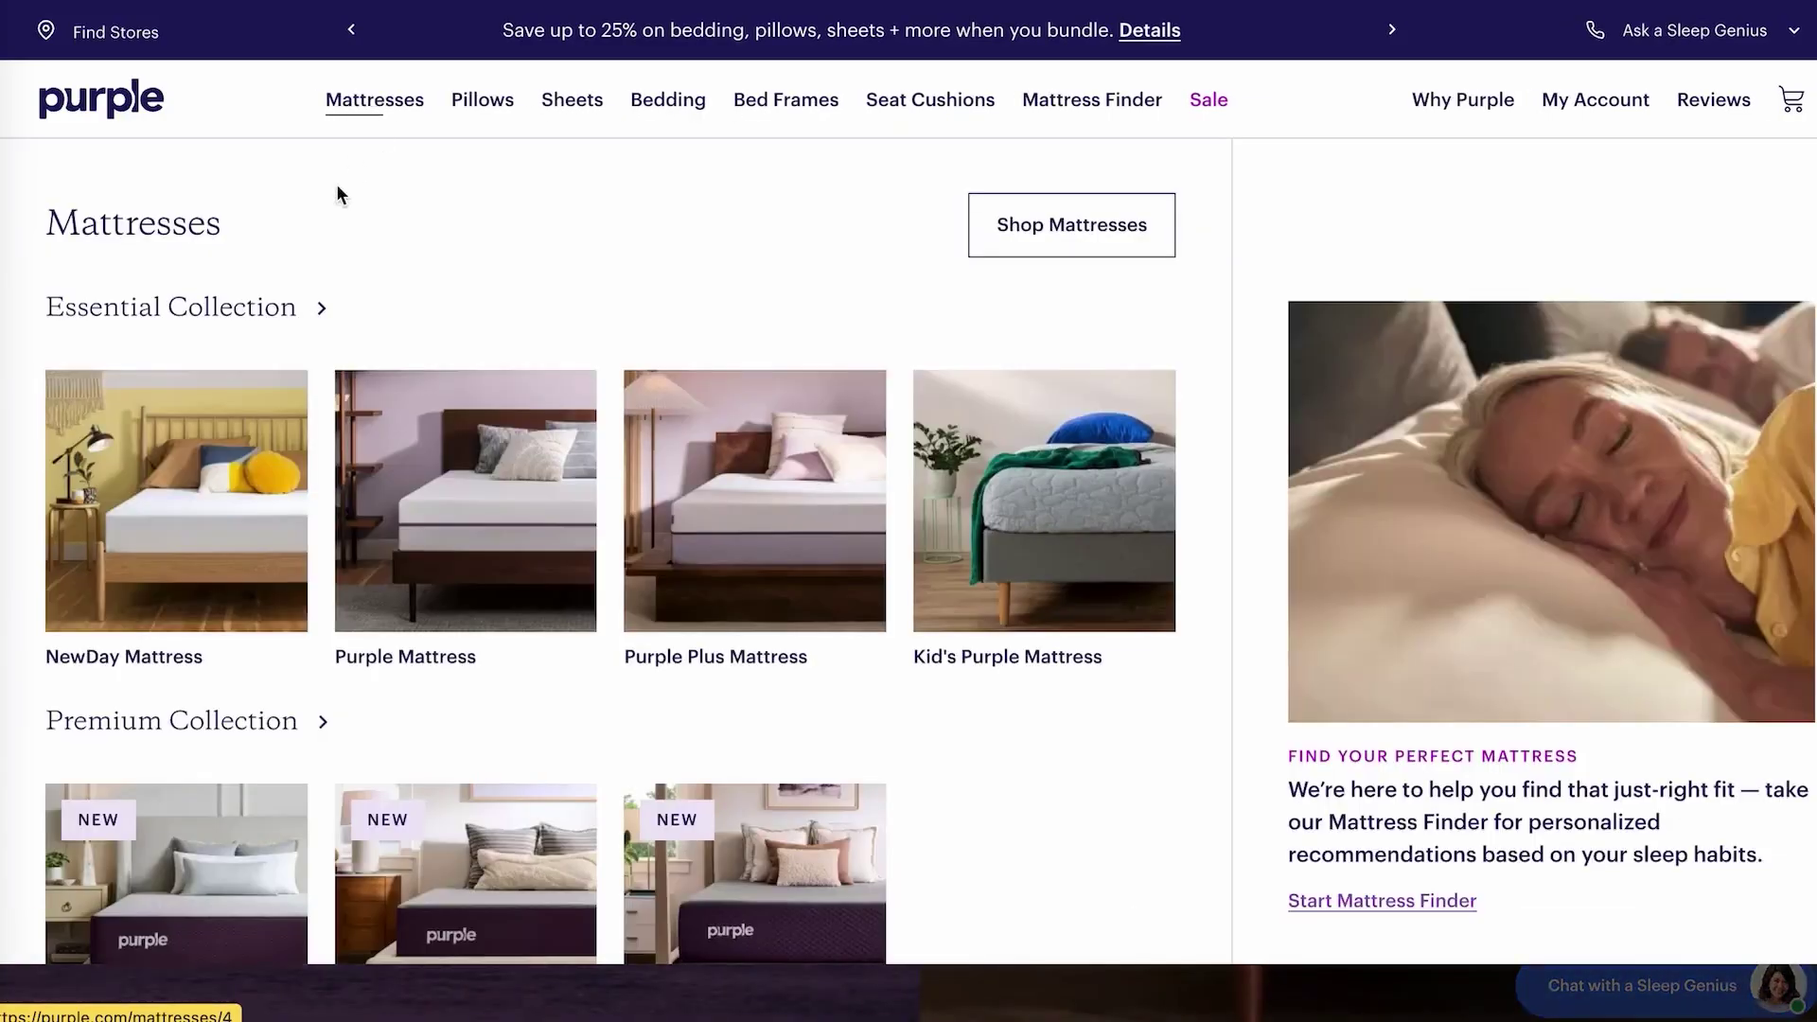
{"action": "left_click", "coordinate": [280, 307]}
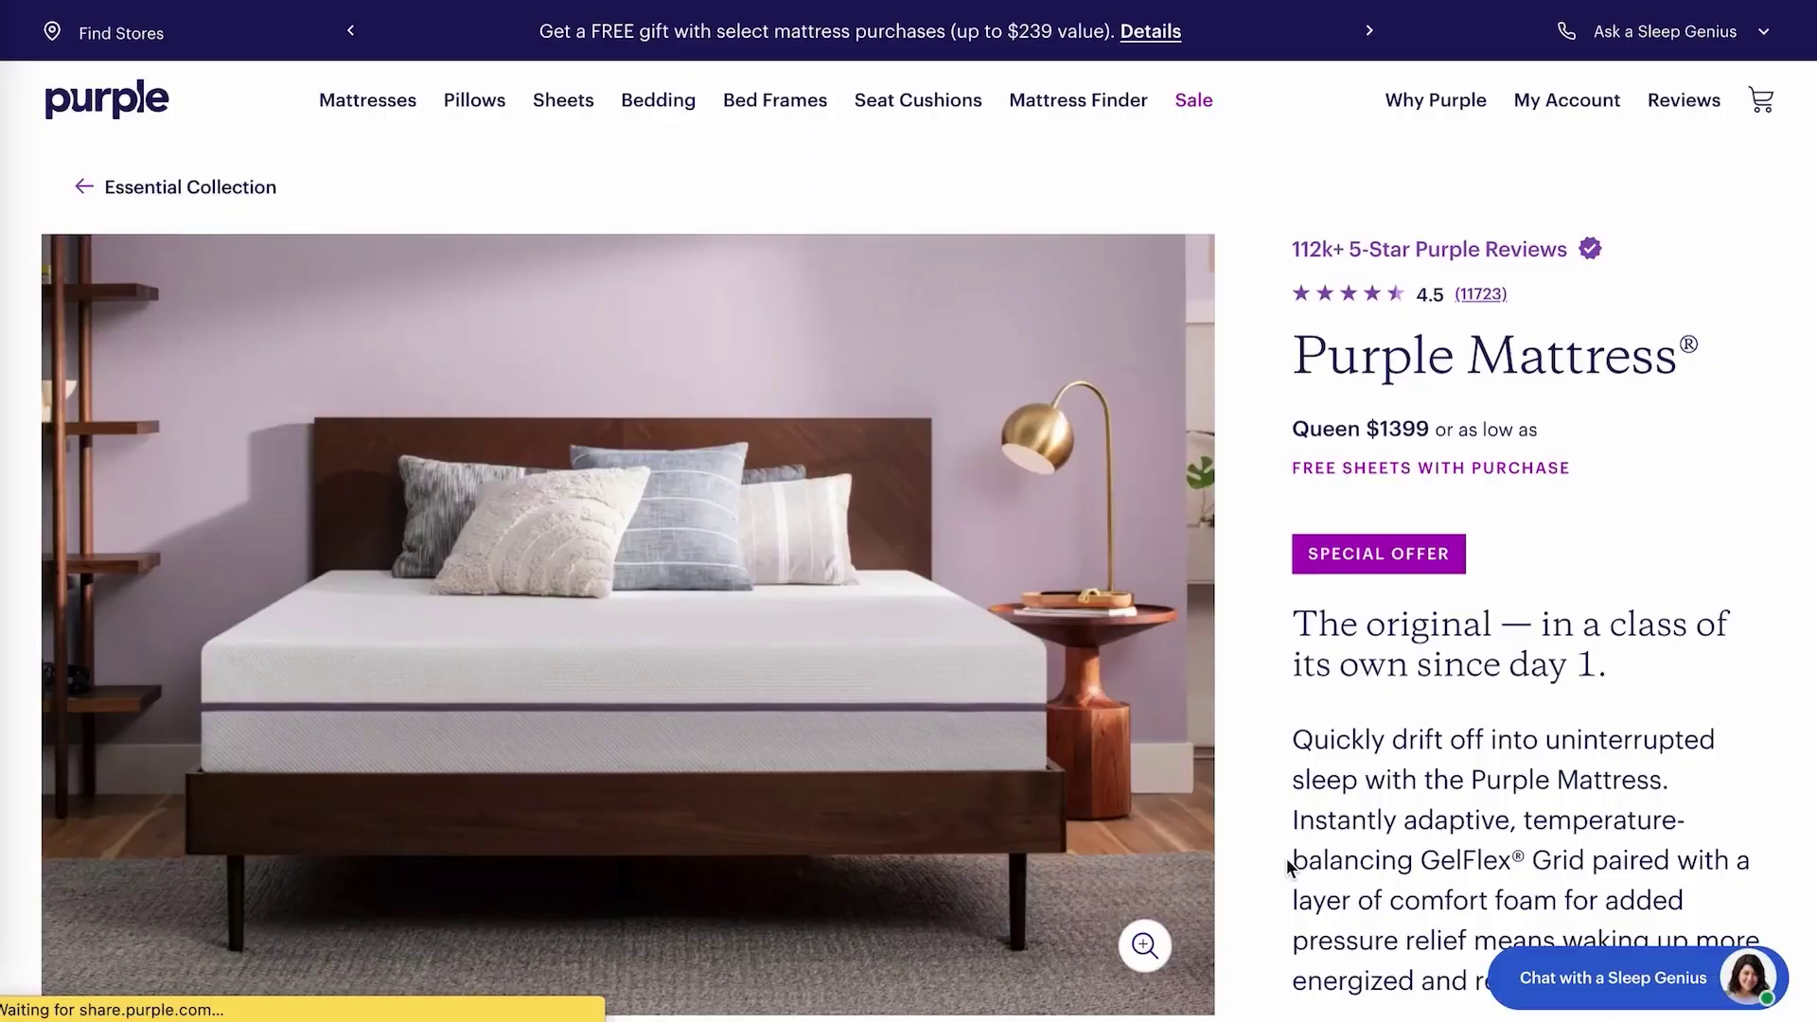
{"action": "scroll", "coordinate": [1287, 858], "scroll_direction": "down", "scroll_amount": 4}
{"action": "scroll", "coordinate": [1286, 859], "scroll_direction": "down", "scroll_amount": 4}
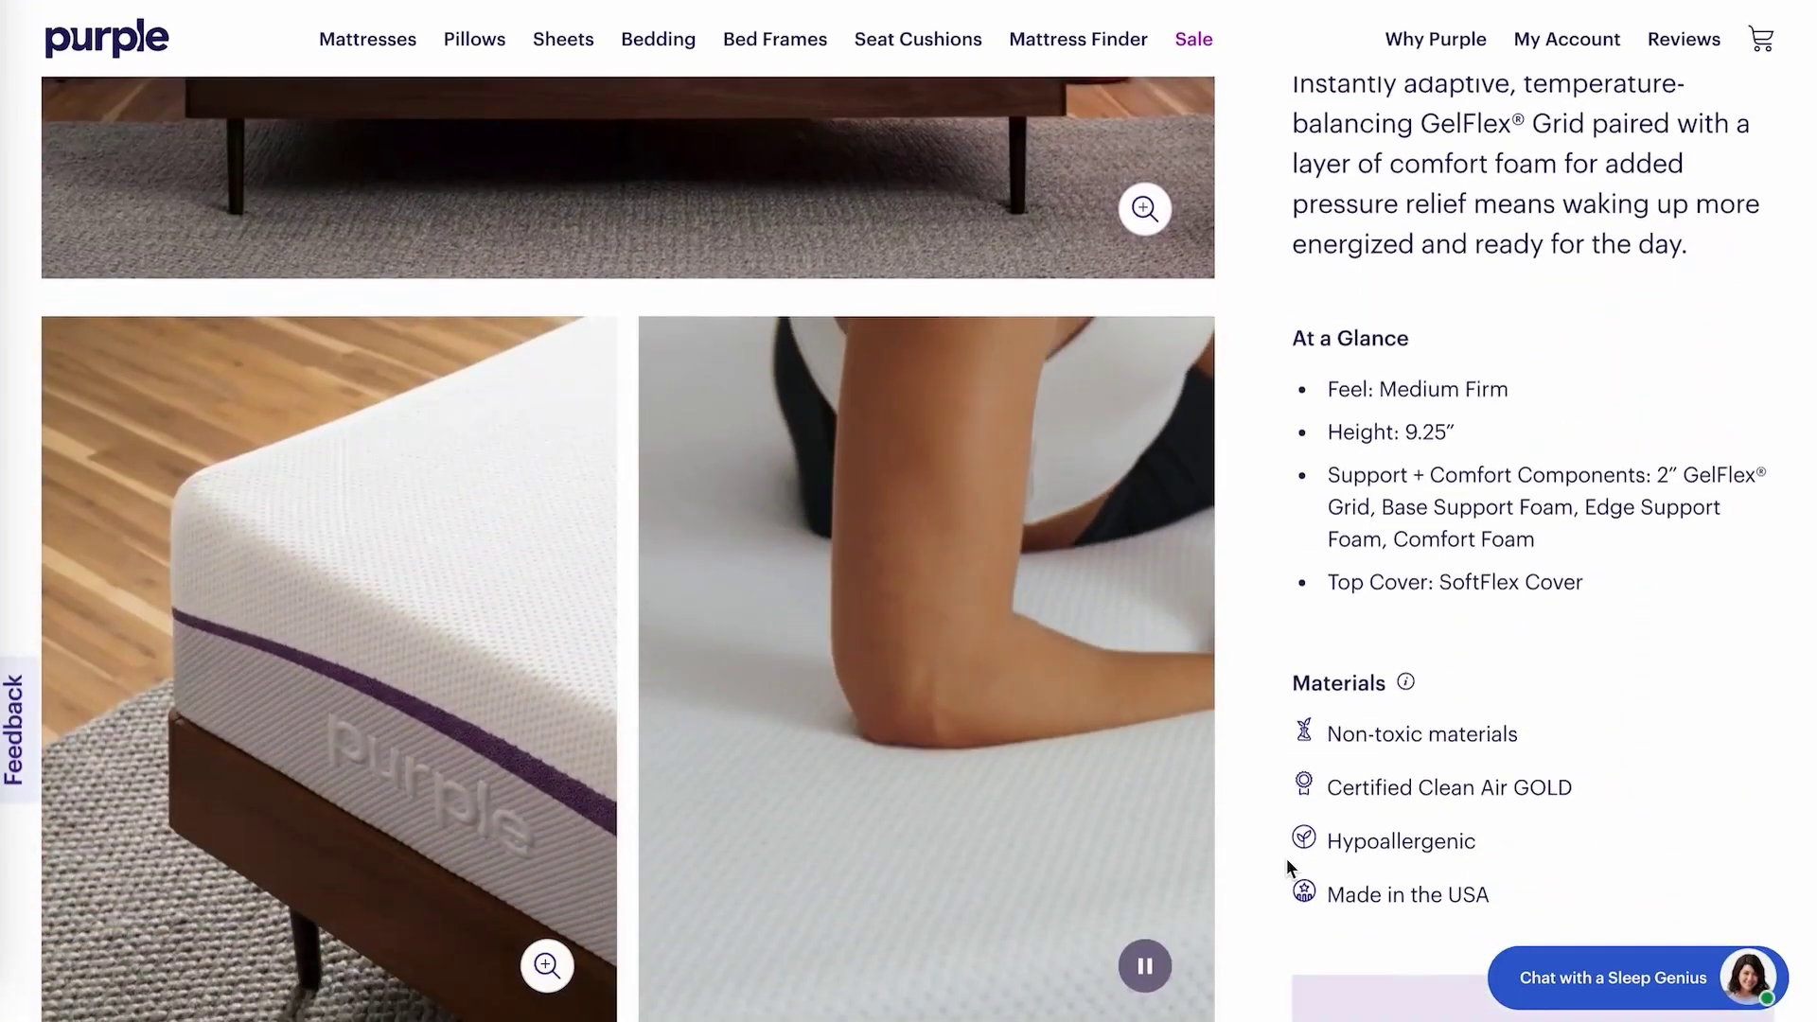
{"action": "scroll", "coordinate": [1287, 859], "scroll_direction": "down", "scroll_amount": 6}
{"action": "scroll", "coordinate": [1286, 858], "scroll_direction": "down", "scroll_amount": 3}
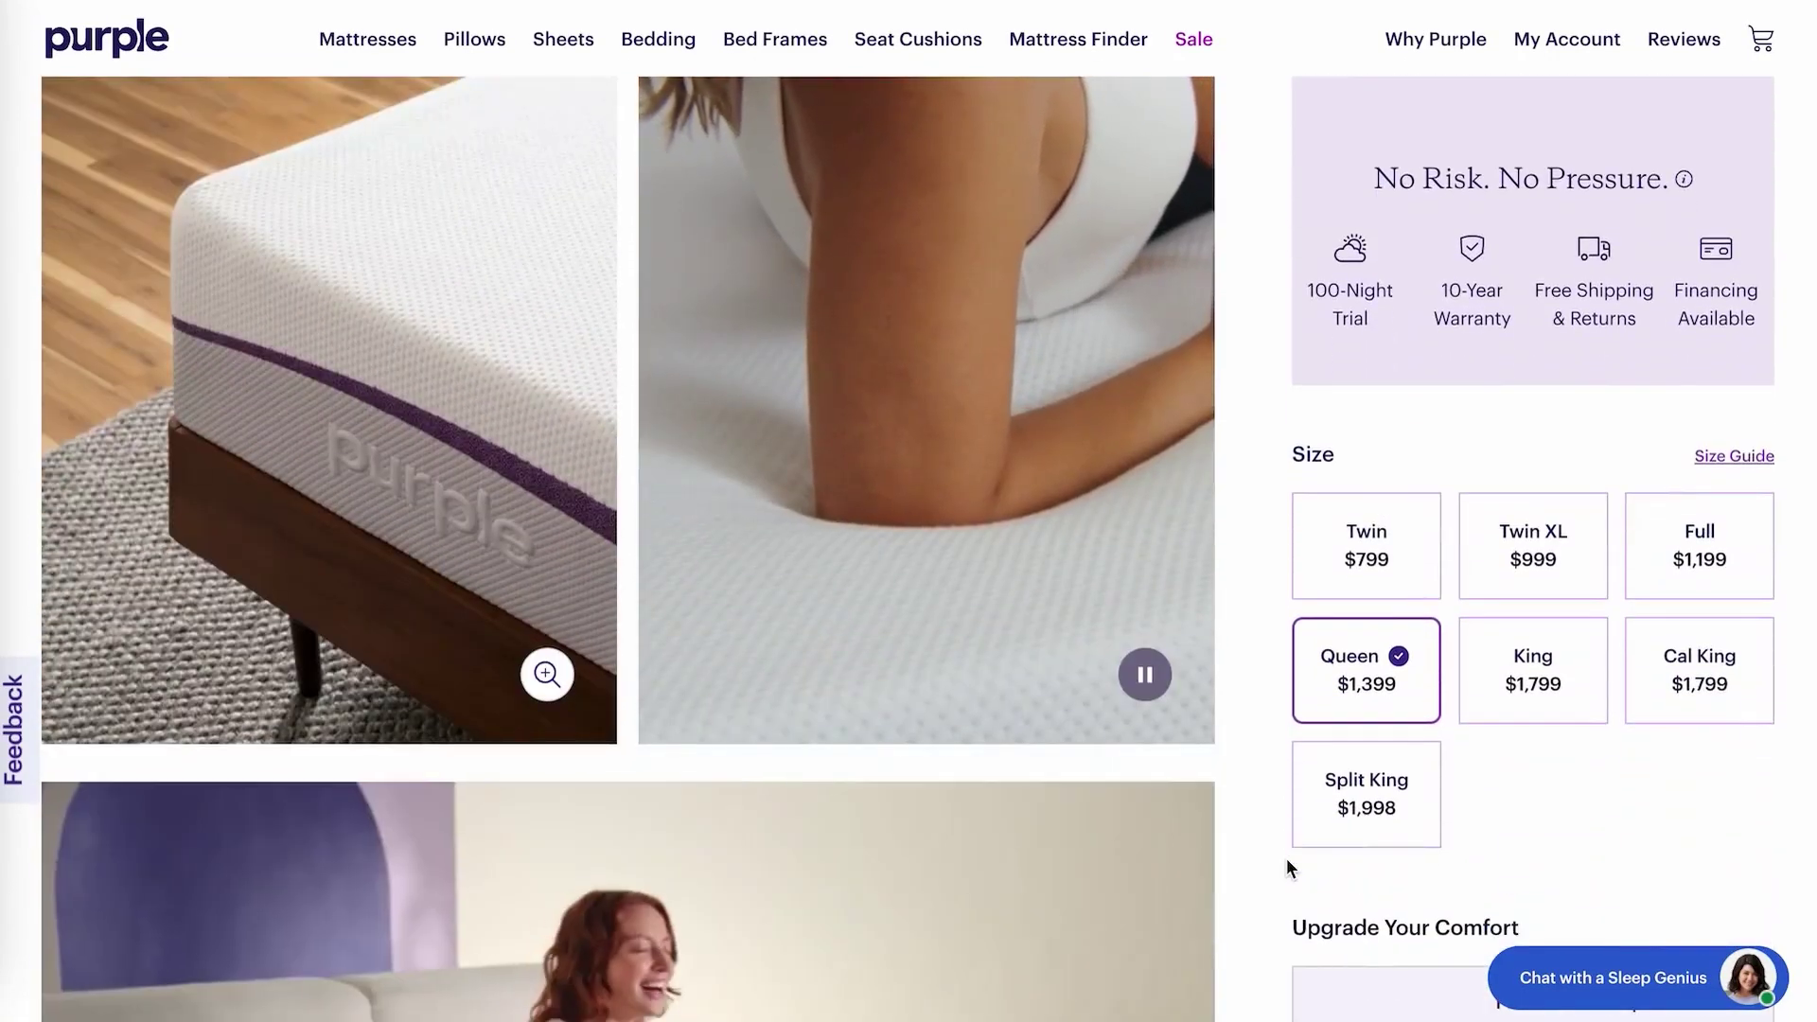
{"action": "scroll", "coordinate": [1286, 860], "scroll_direction": "down", "scroll_amount": 7}
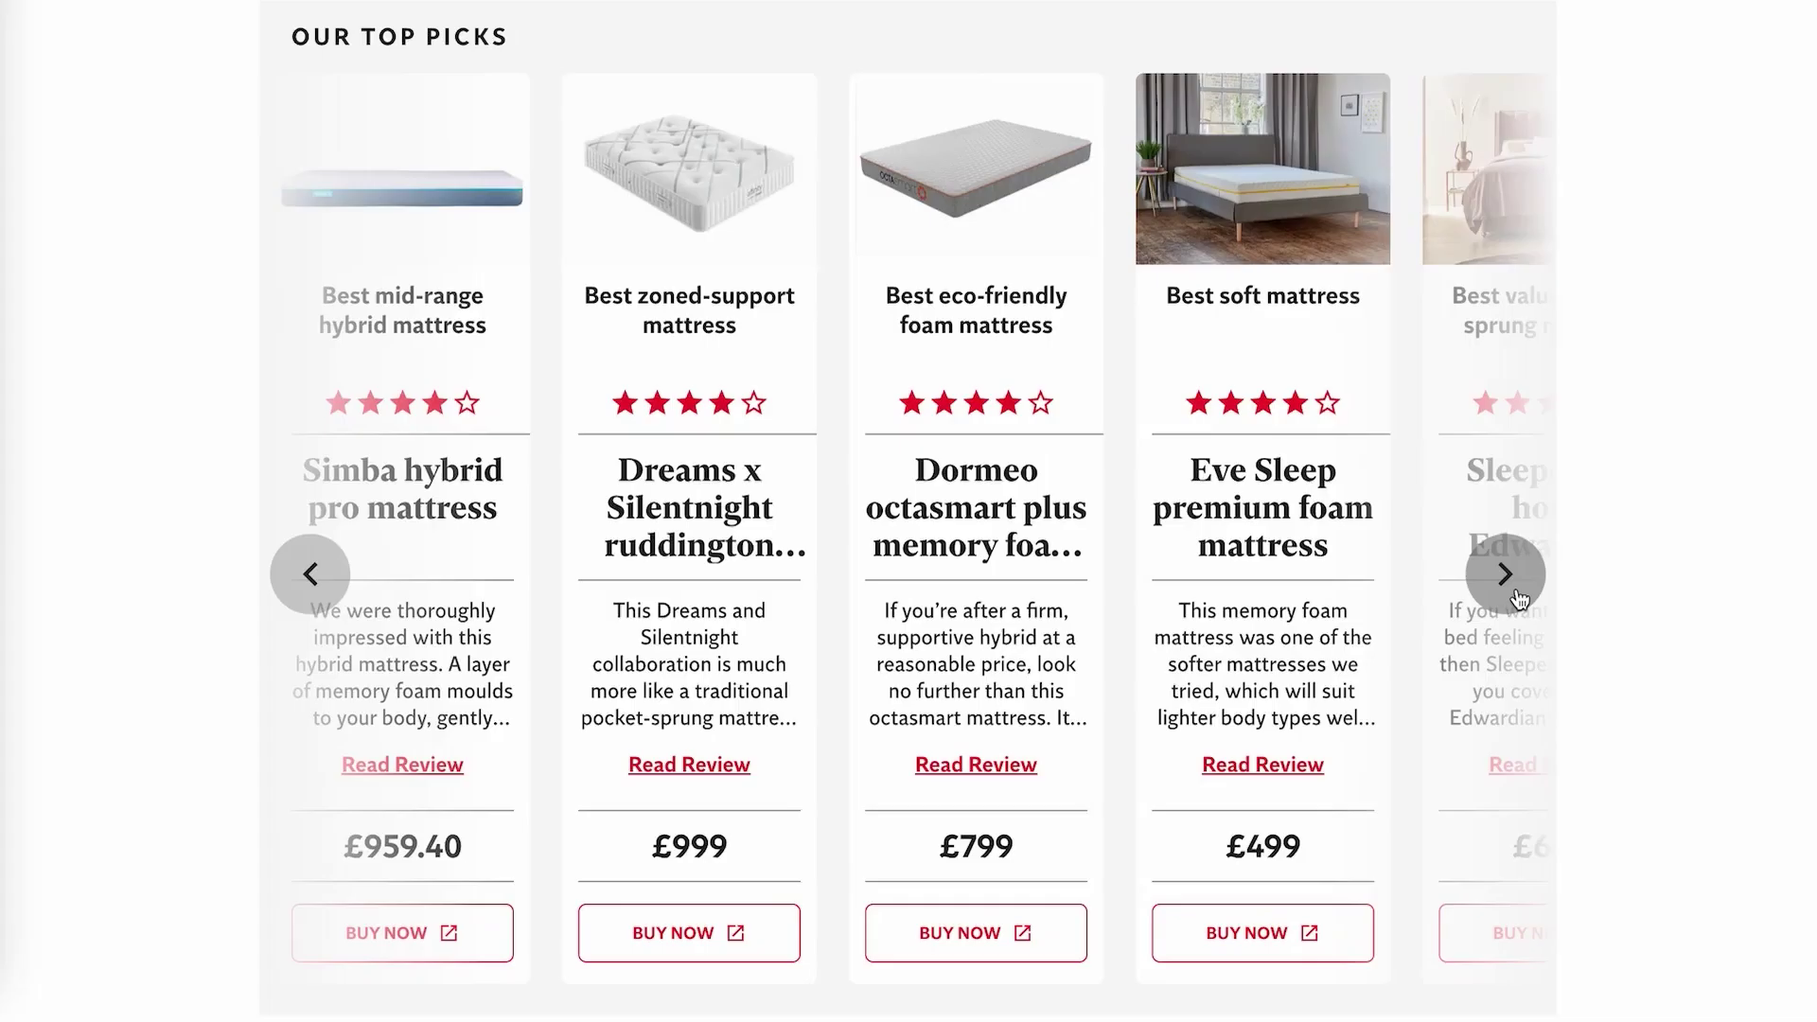
- Page through the top mattress picks and open the review of the Naturalmat sumptuous mattress
{"action": "left_click", "coordinate": [1505, 575]}
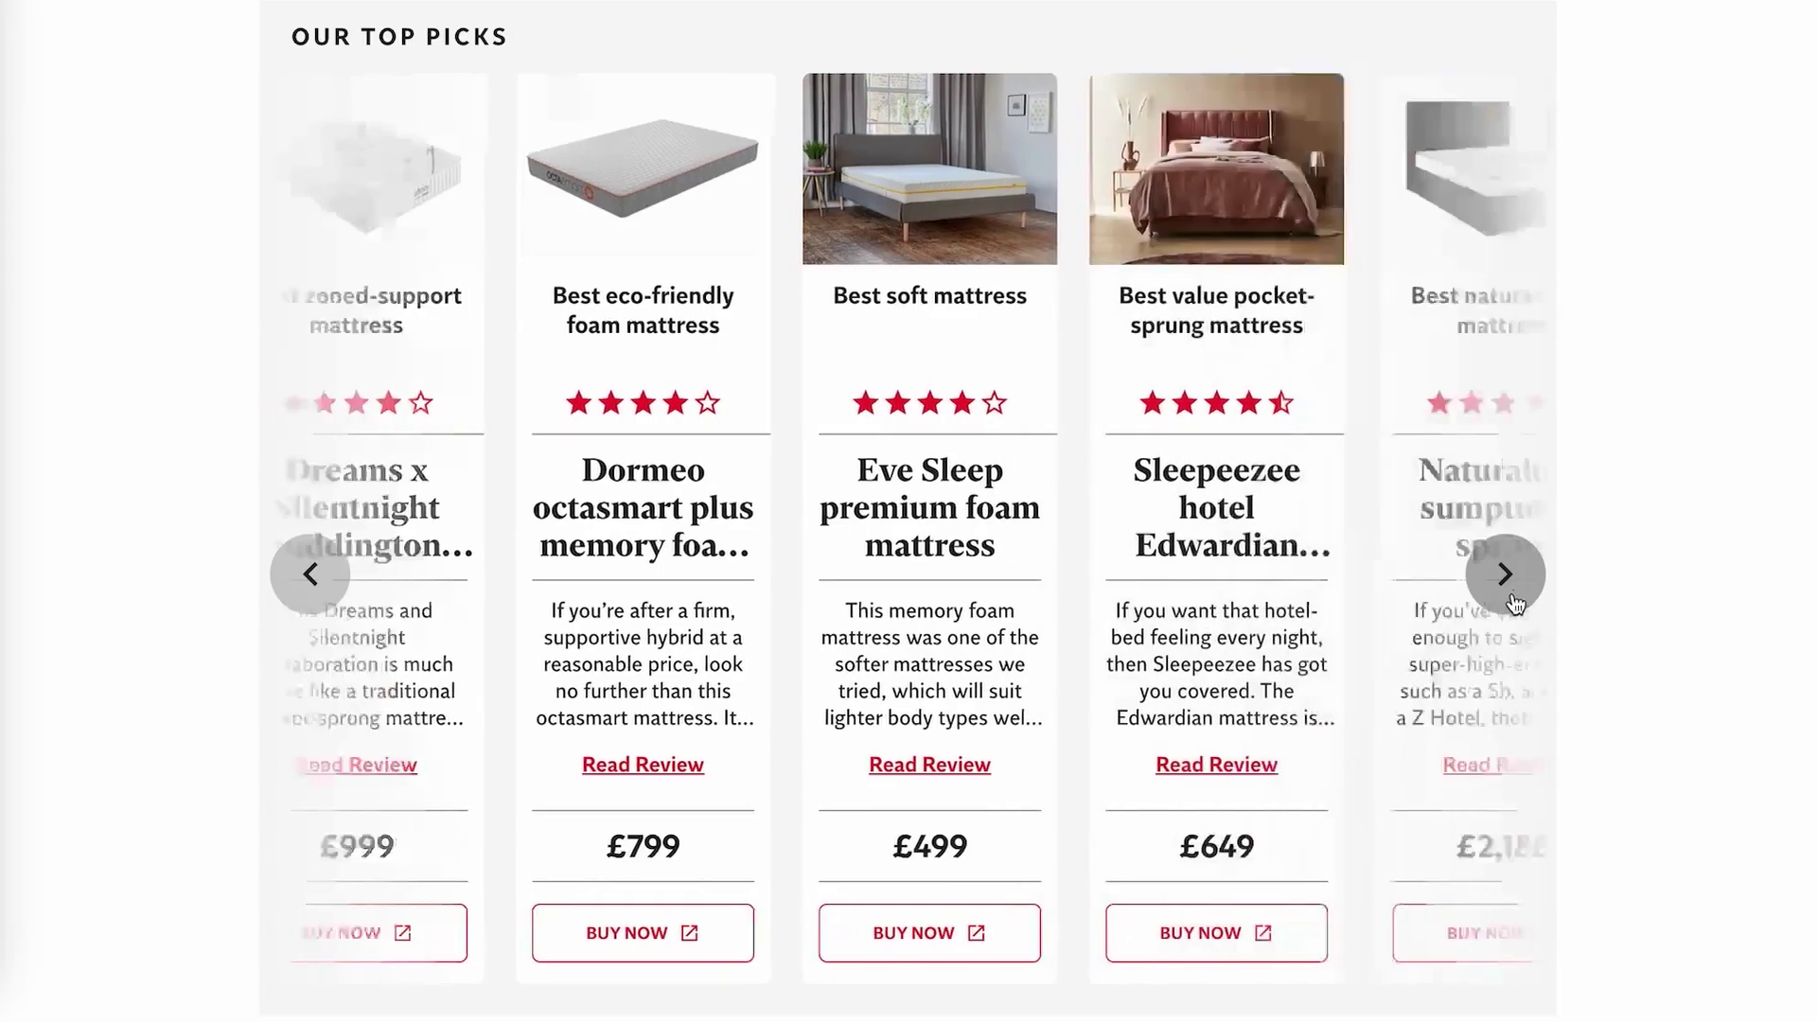
{"action": "left_click", "coordinate": [1504, 573]}
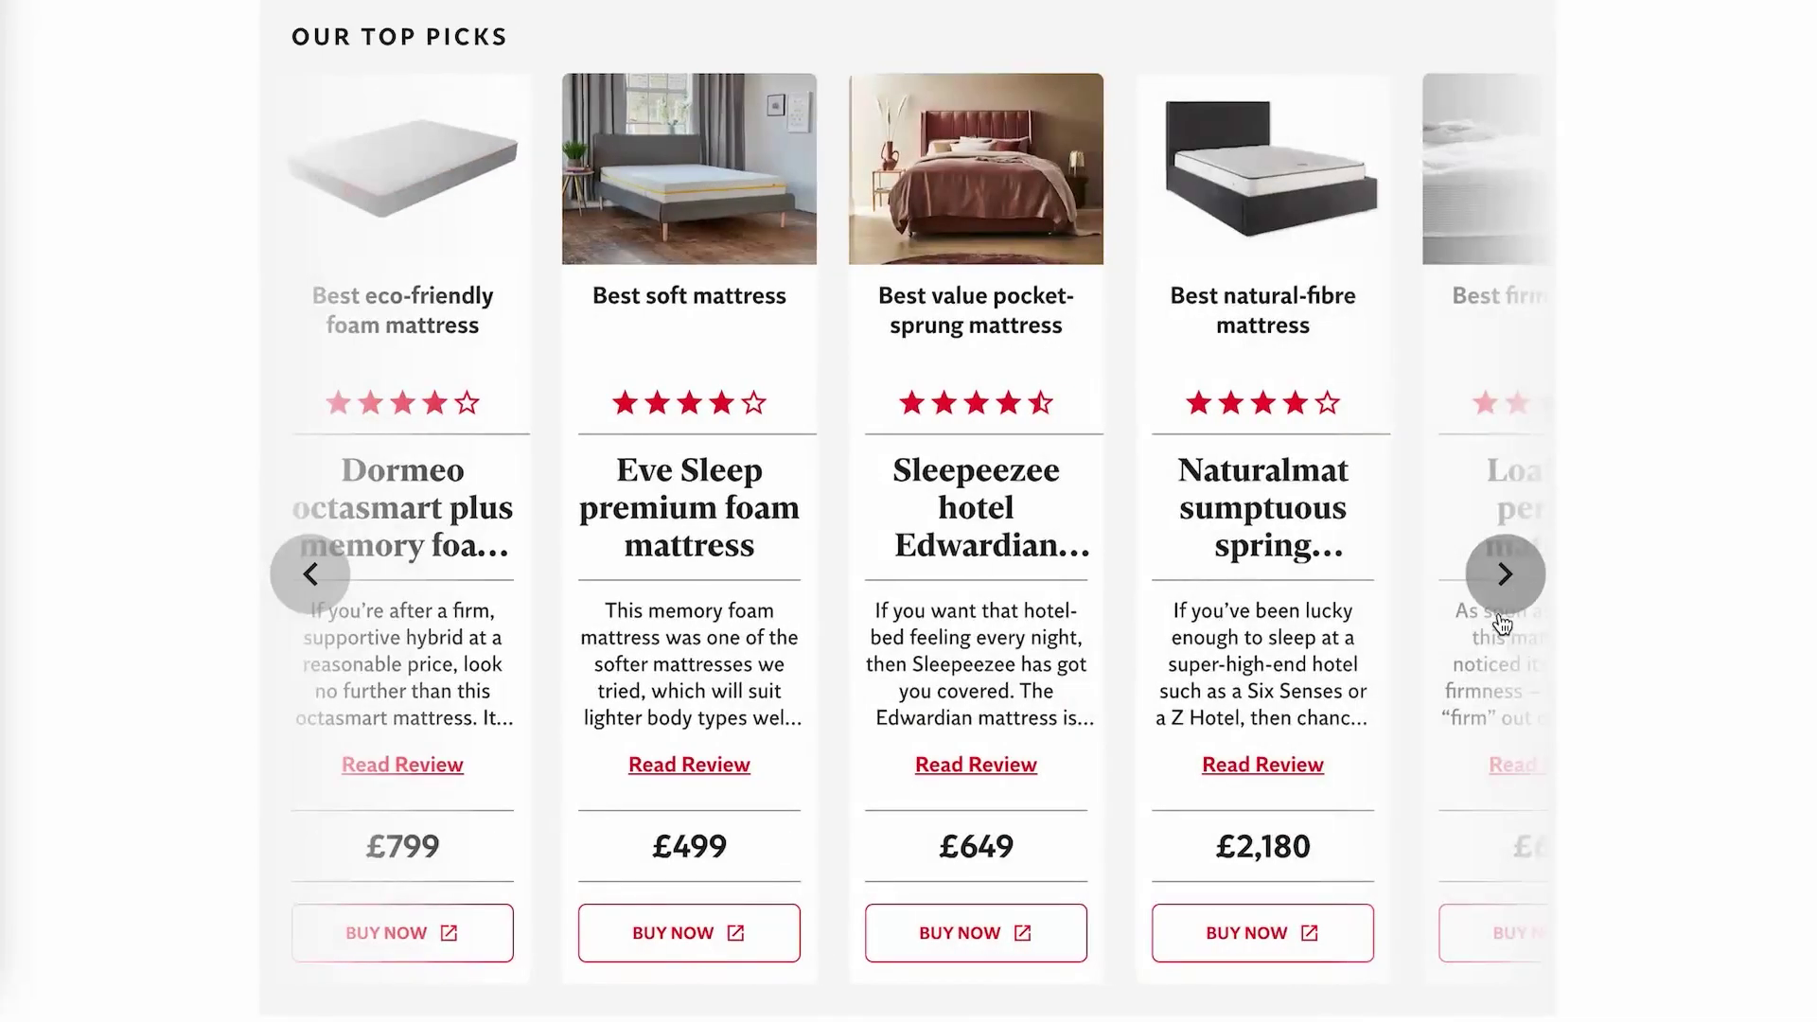
{"action": "left_click", "coordinate": [1313, 778]}
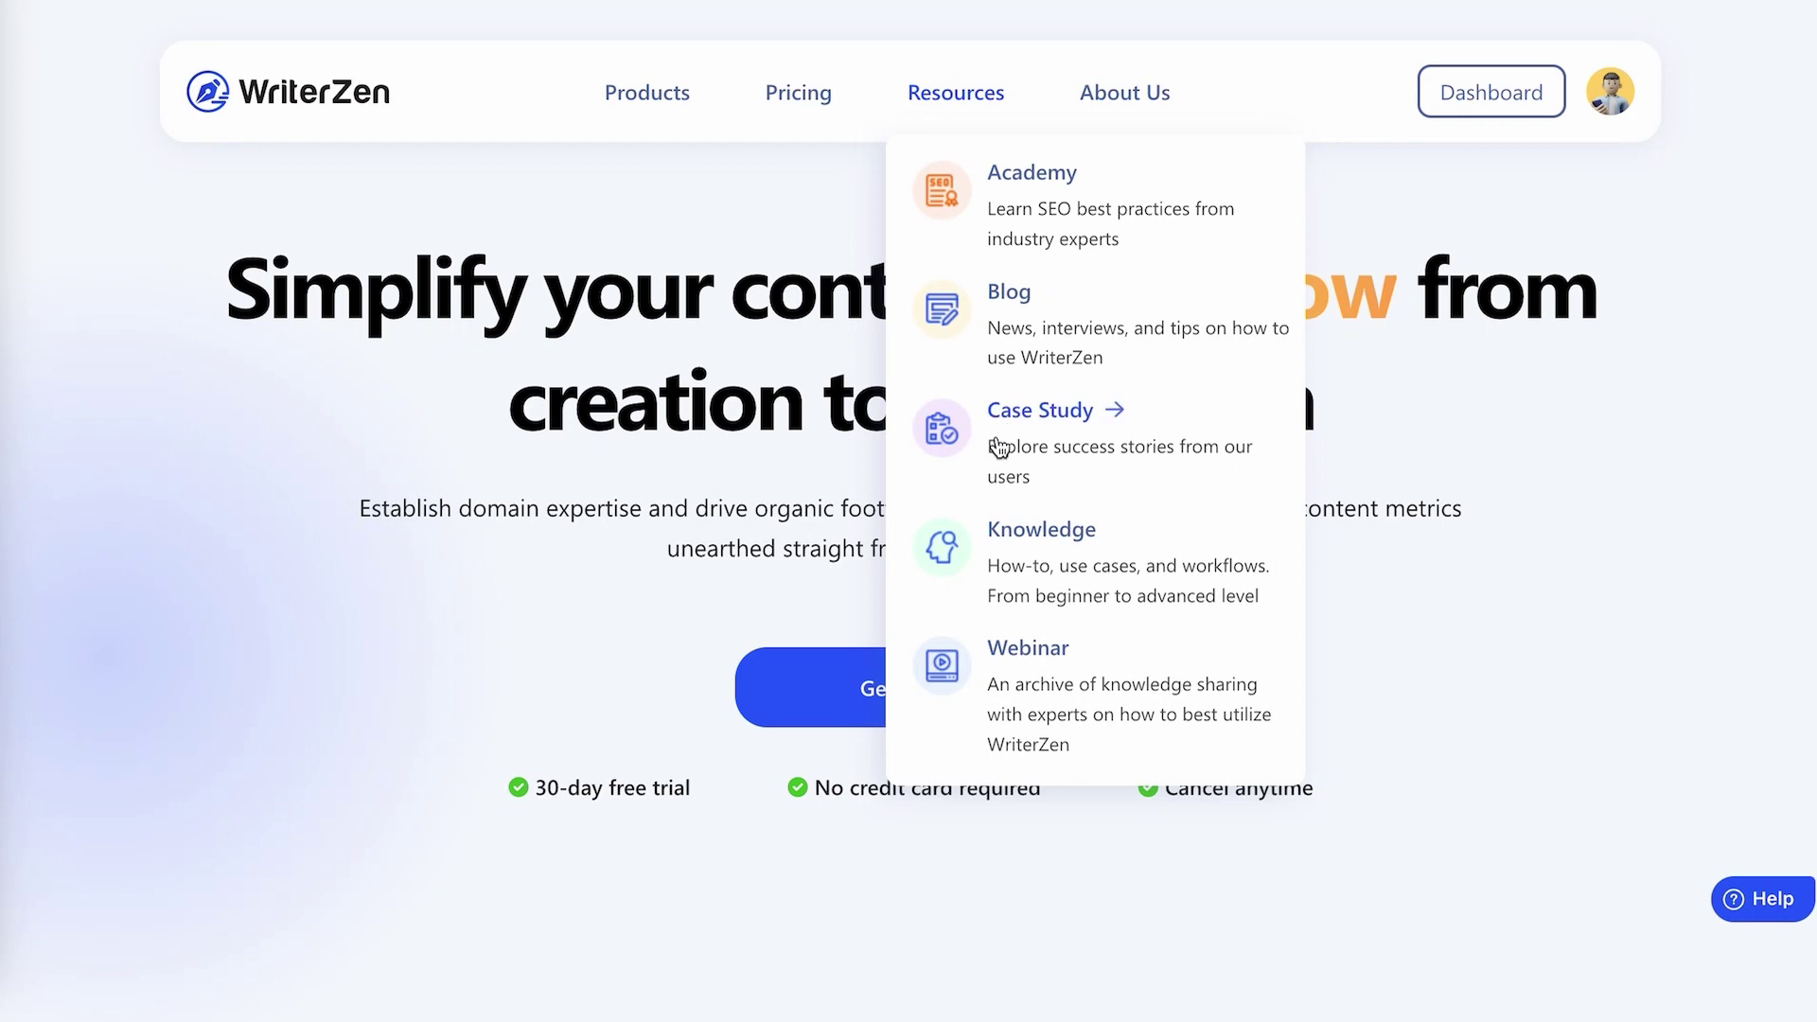
- Open the Knowledge resources on the WriterZen website and look through the helpdesk's knowledge base articles
{"action": "left_click", "coordinate": [997, 538]}
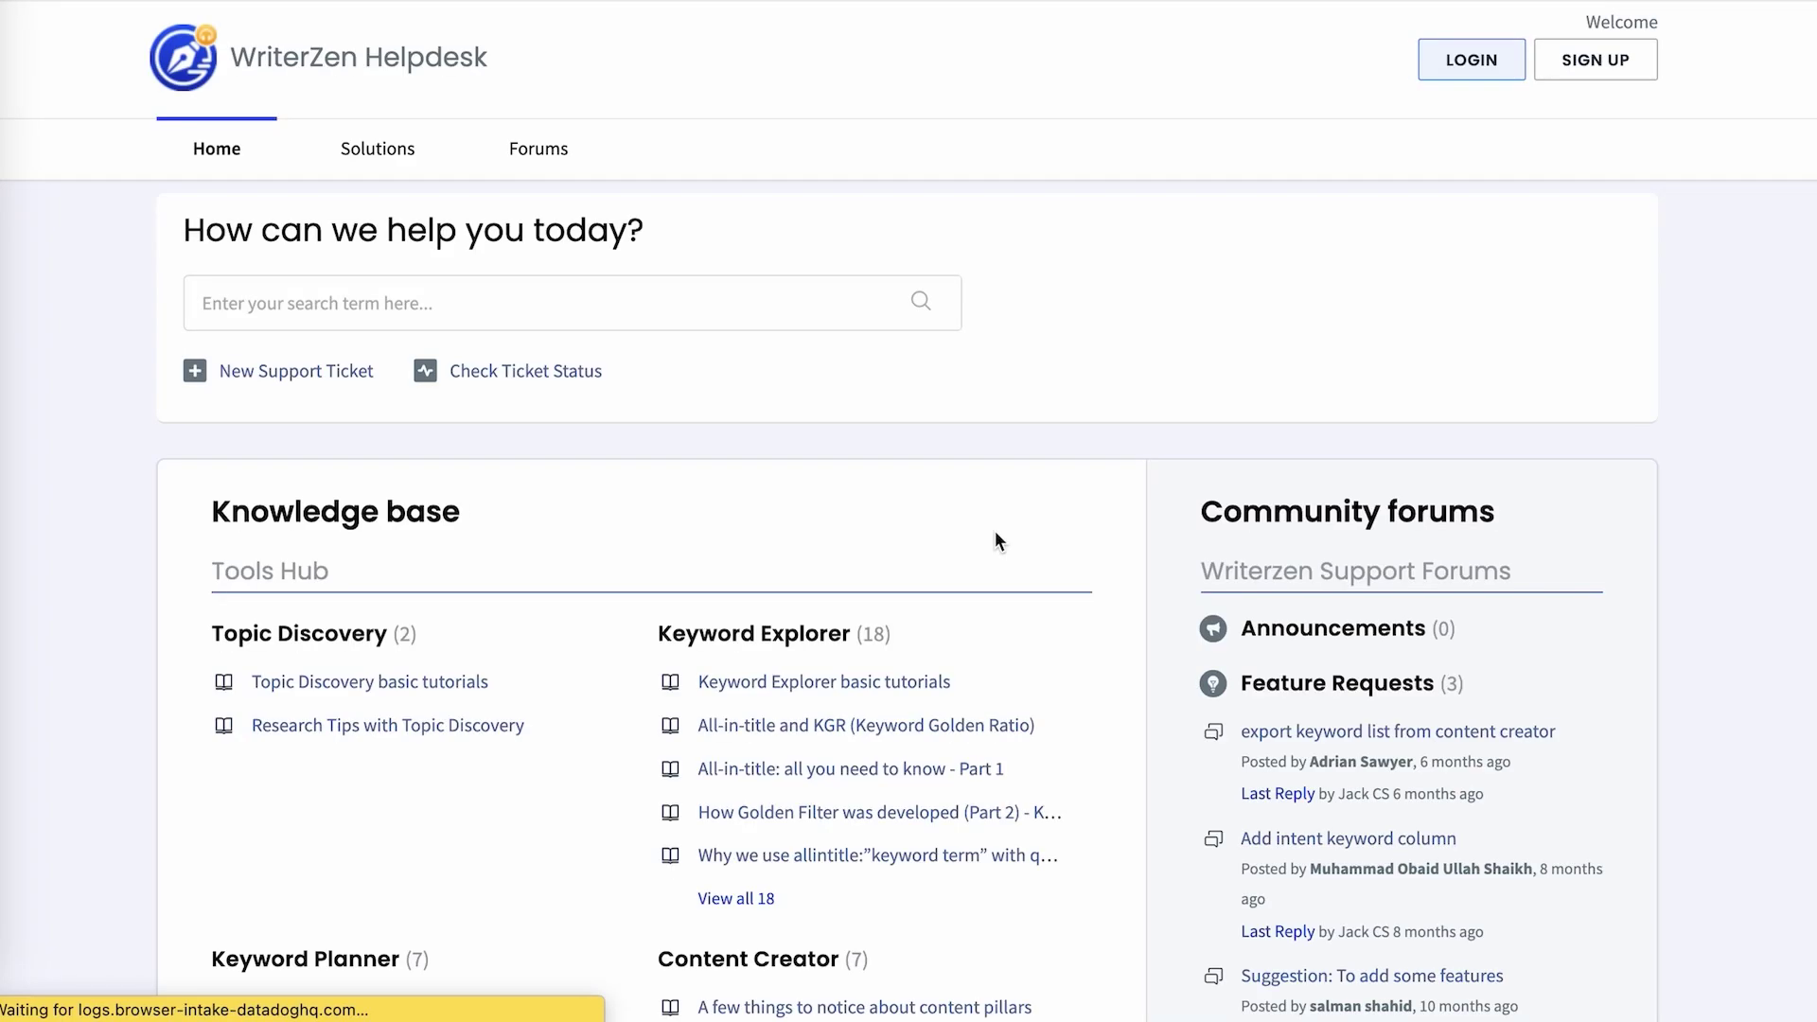
{"action": "scroll", "coordinate": [994, 540], "scroll_direction": "down", "scroll_amount": 5}
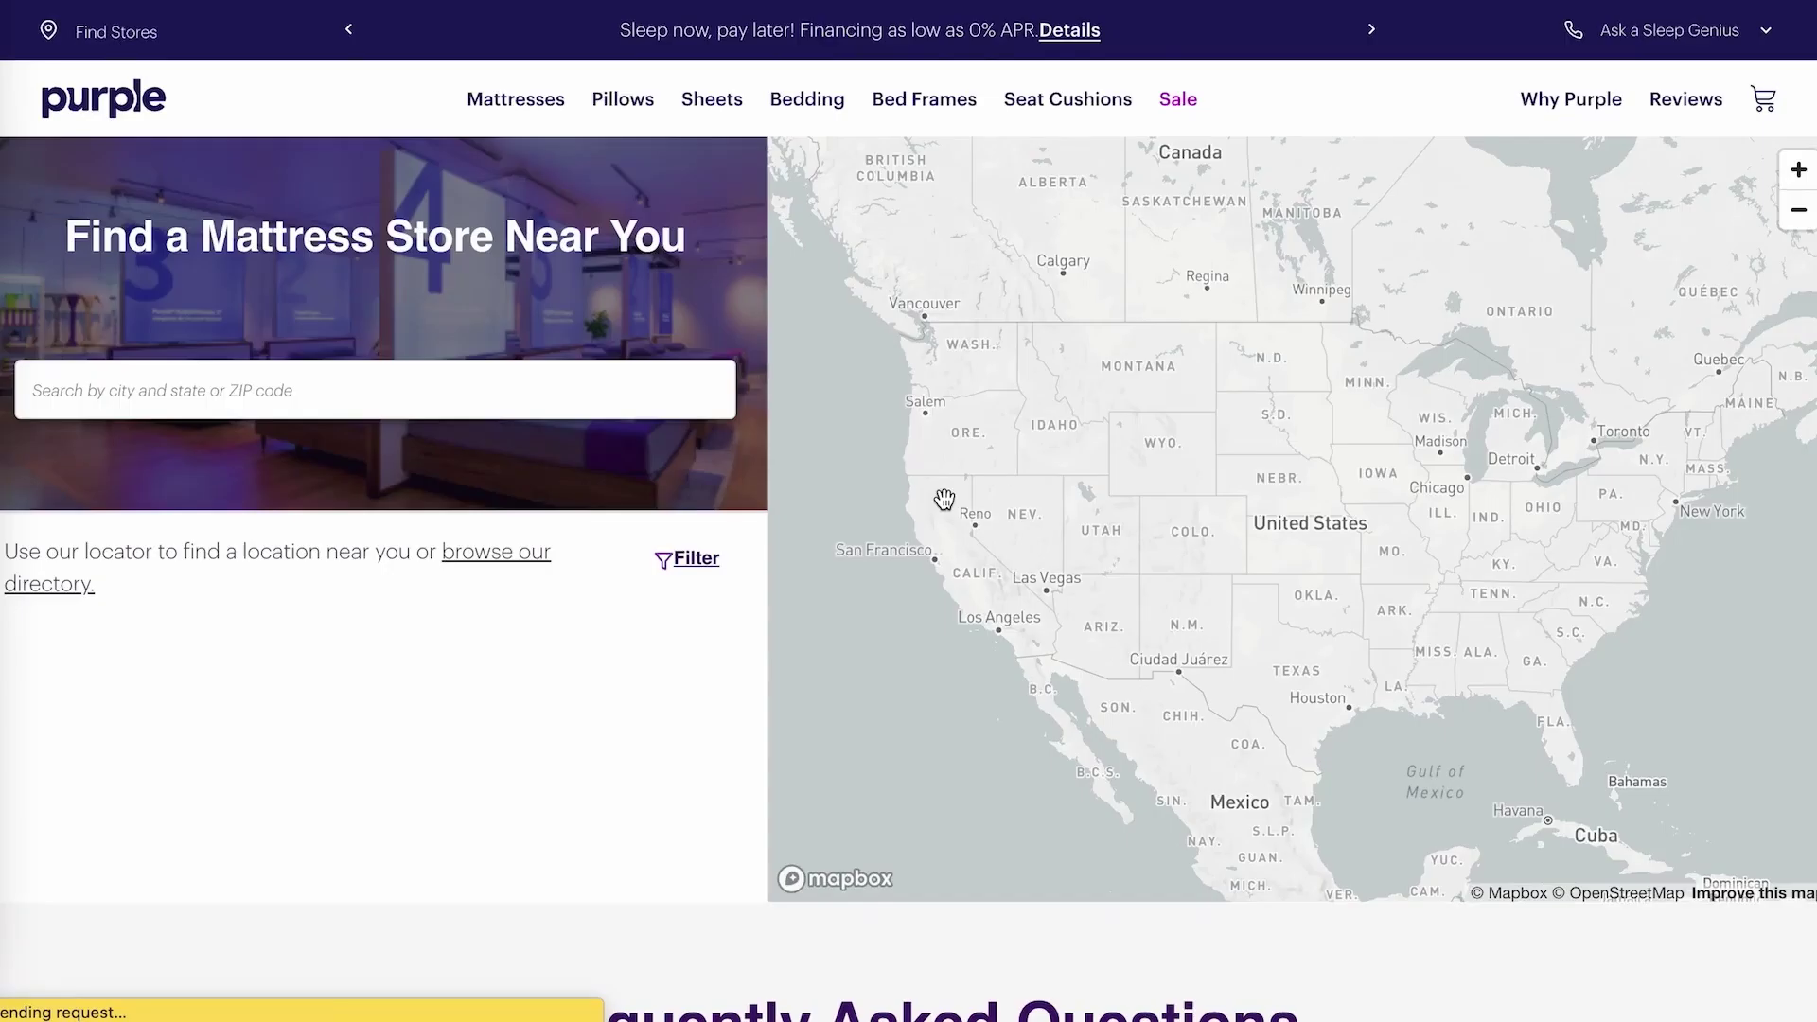
- Zoom in on the map in Purple's mattress store locator
{"action": "left_click", "coordinate": [1799, 170]}
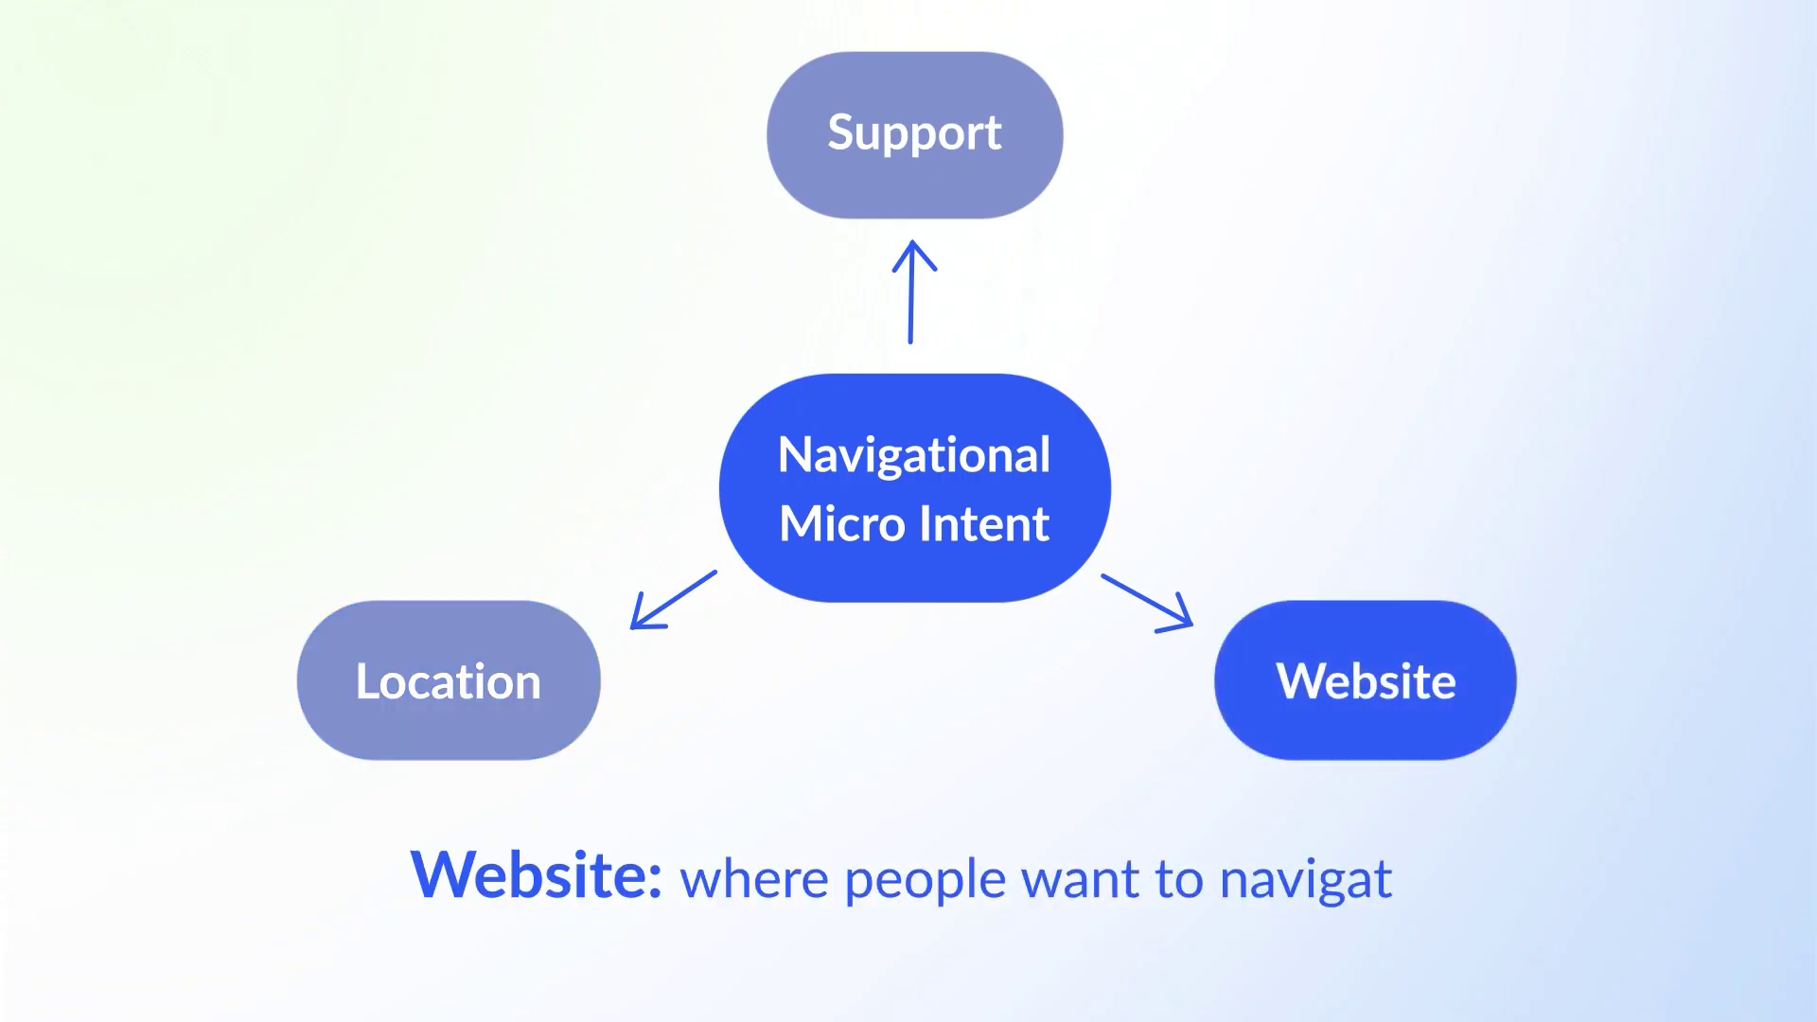
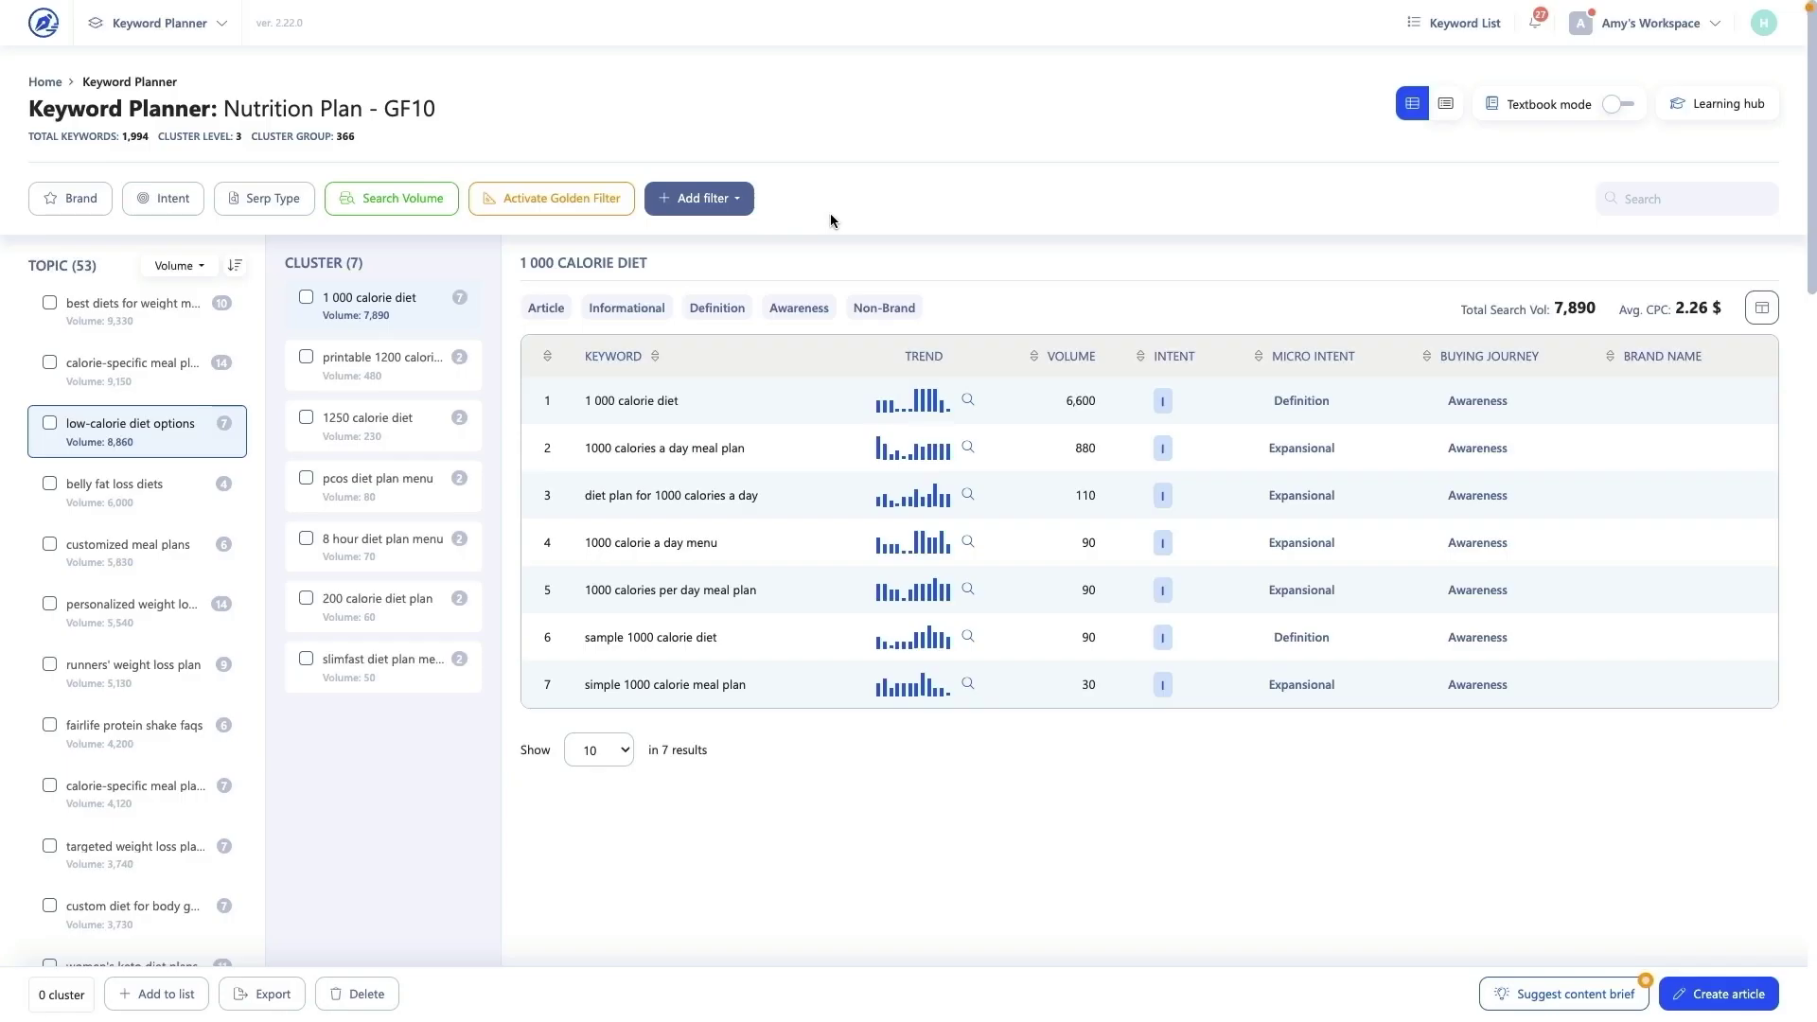
- Filter the clusters by the Awareness stage of the buying journey and open the low-calorie diet options topic
{"action": "left_click", "coordinate": [744, 206]}
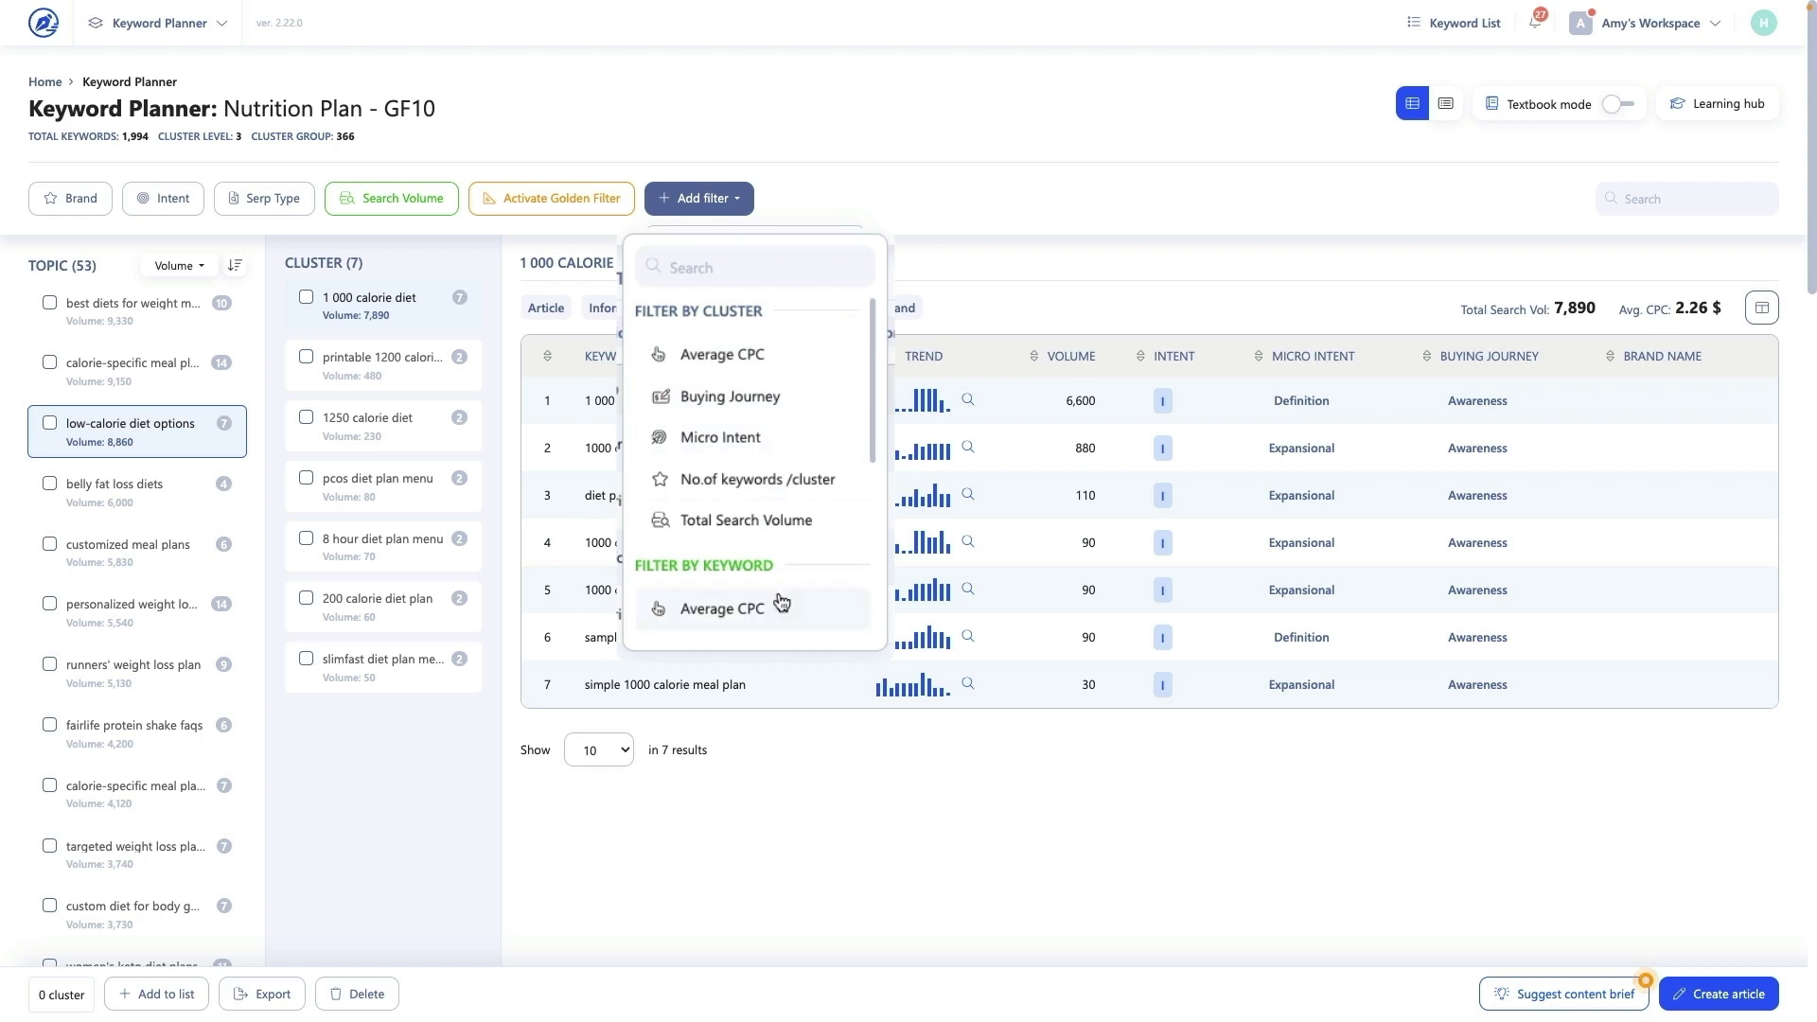
{"action": "left_click", "coordinate": [925, 217]}
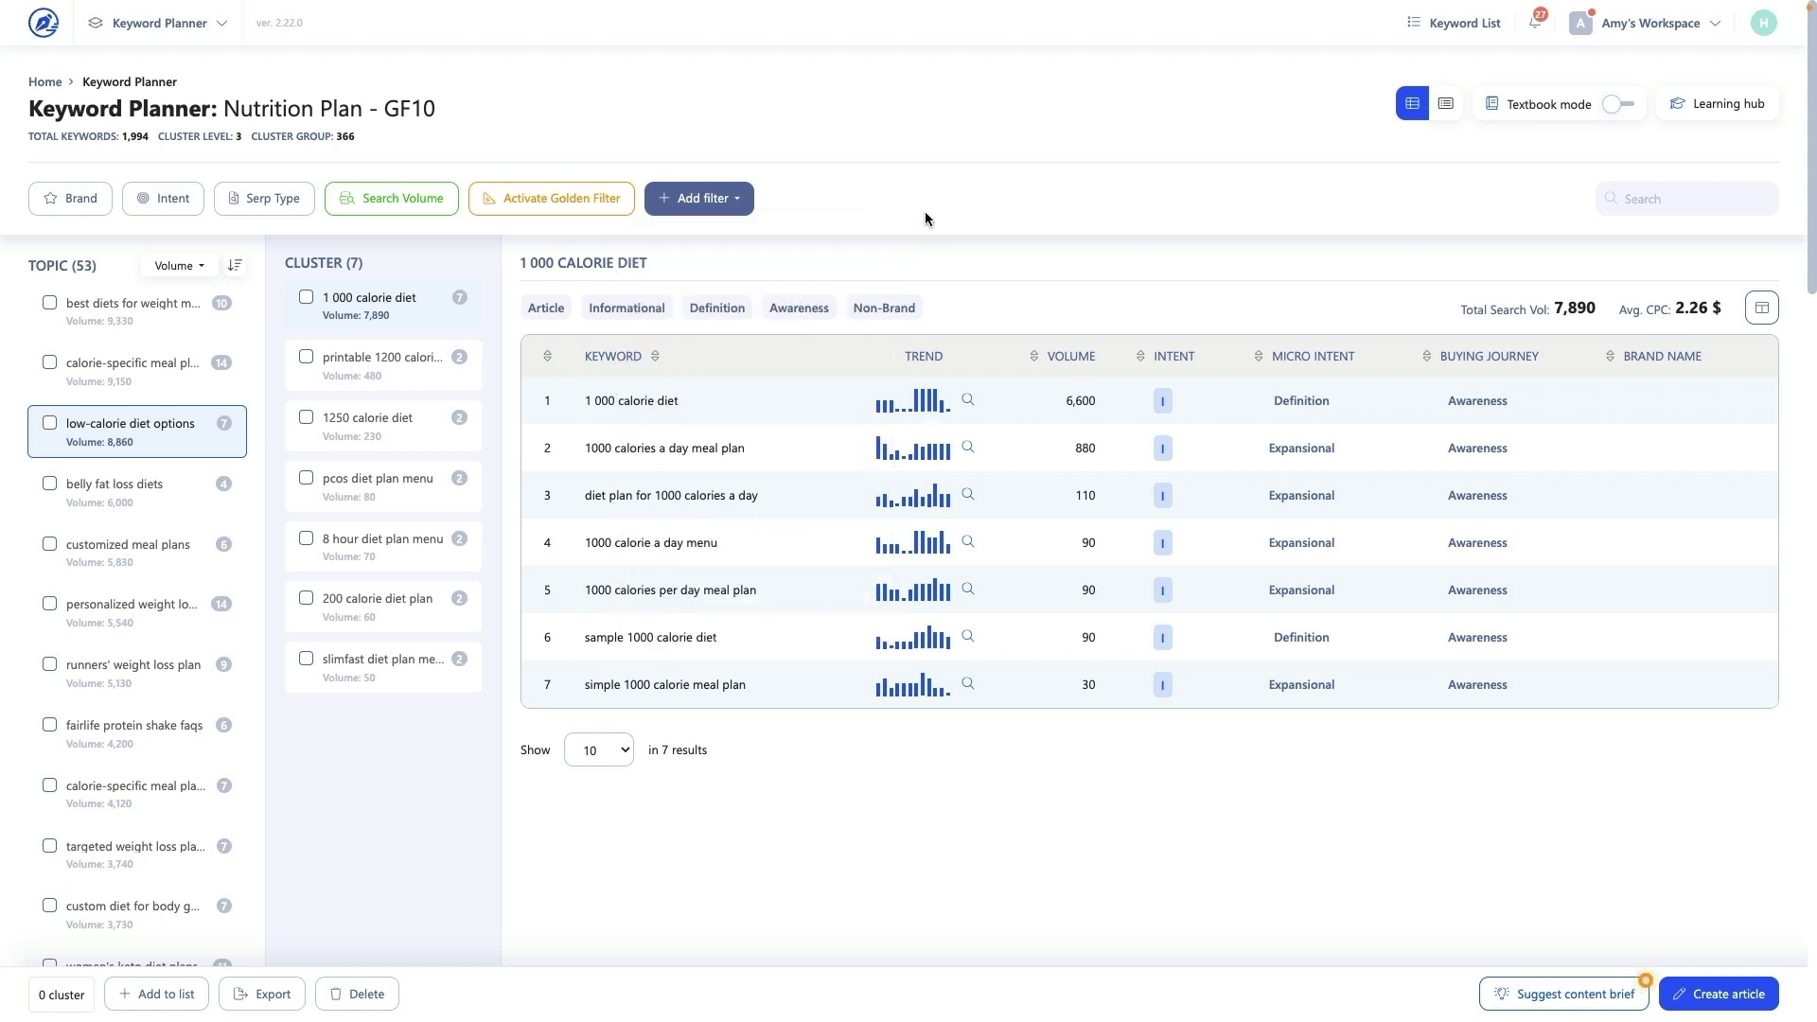
{"action": "left_click", "coordinate": [739, 208]}
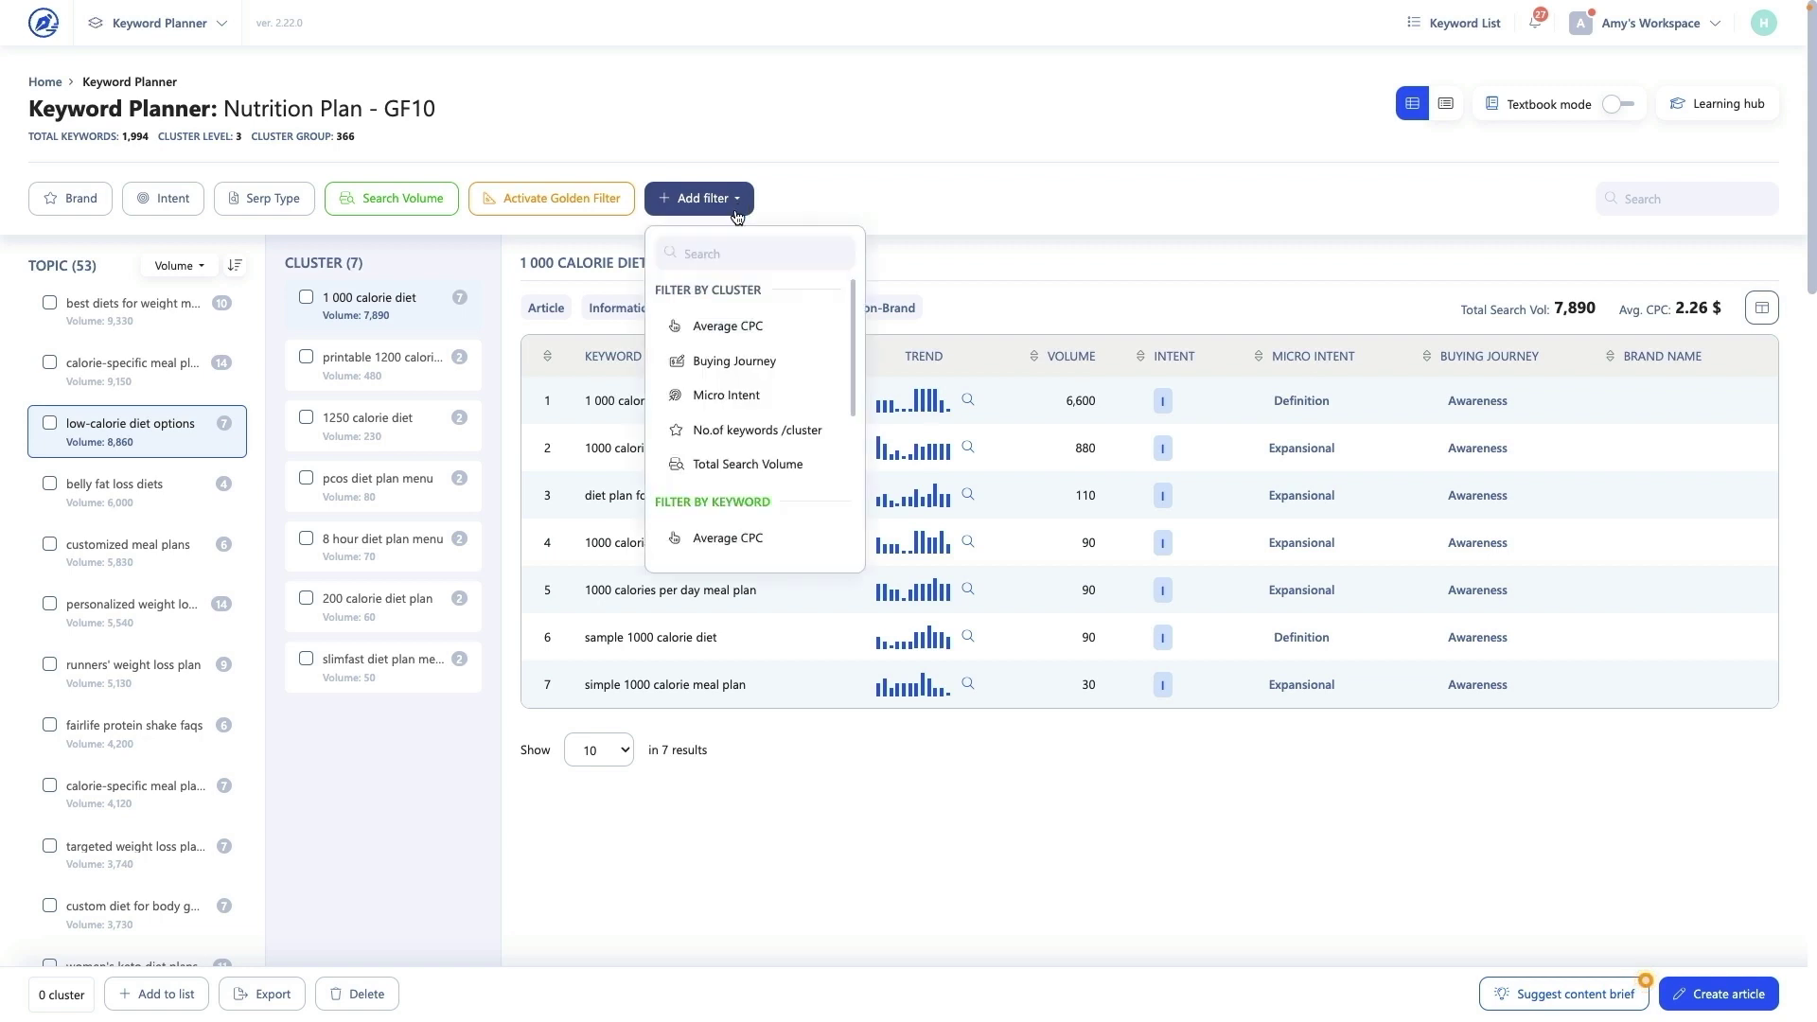
{"action": "left_click", "coordinate": [727, 362]}
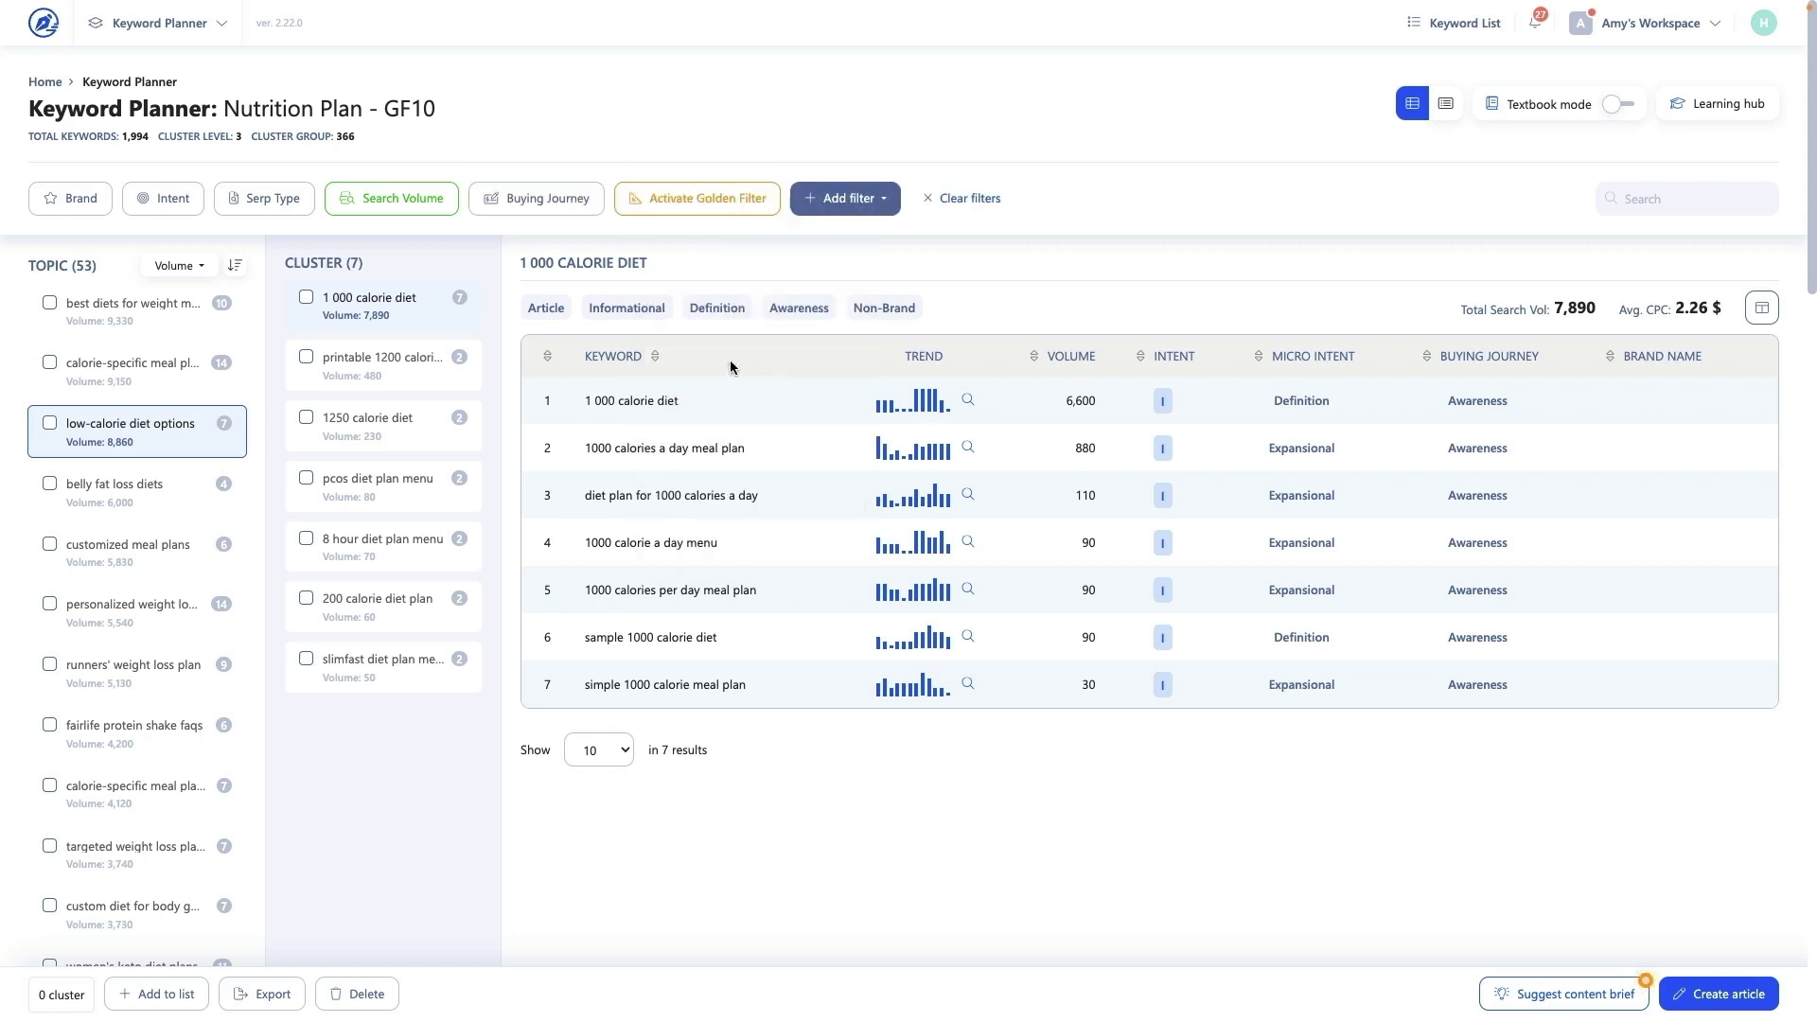
{"action": "left_click", "coordinate": [568, 210]}
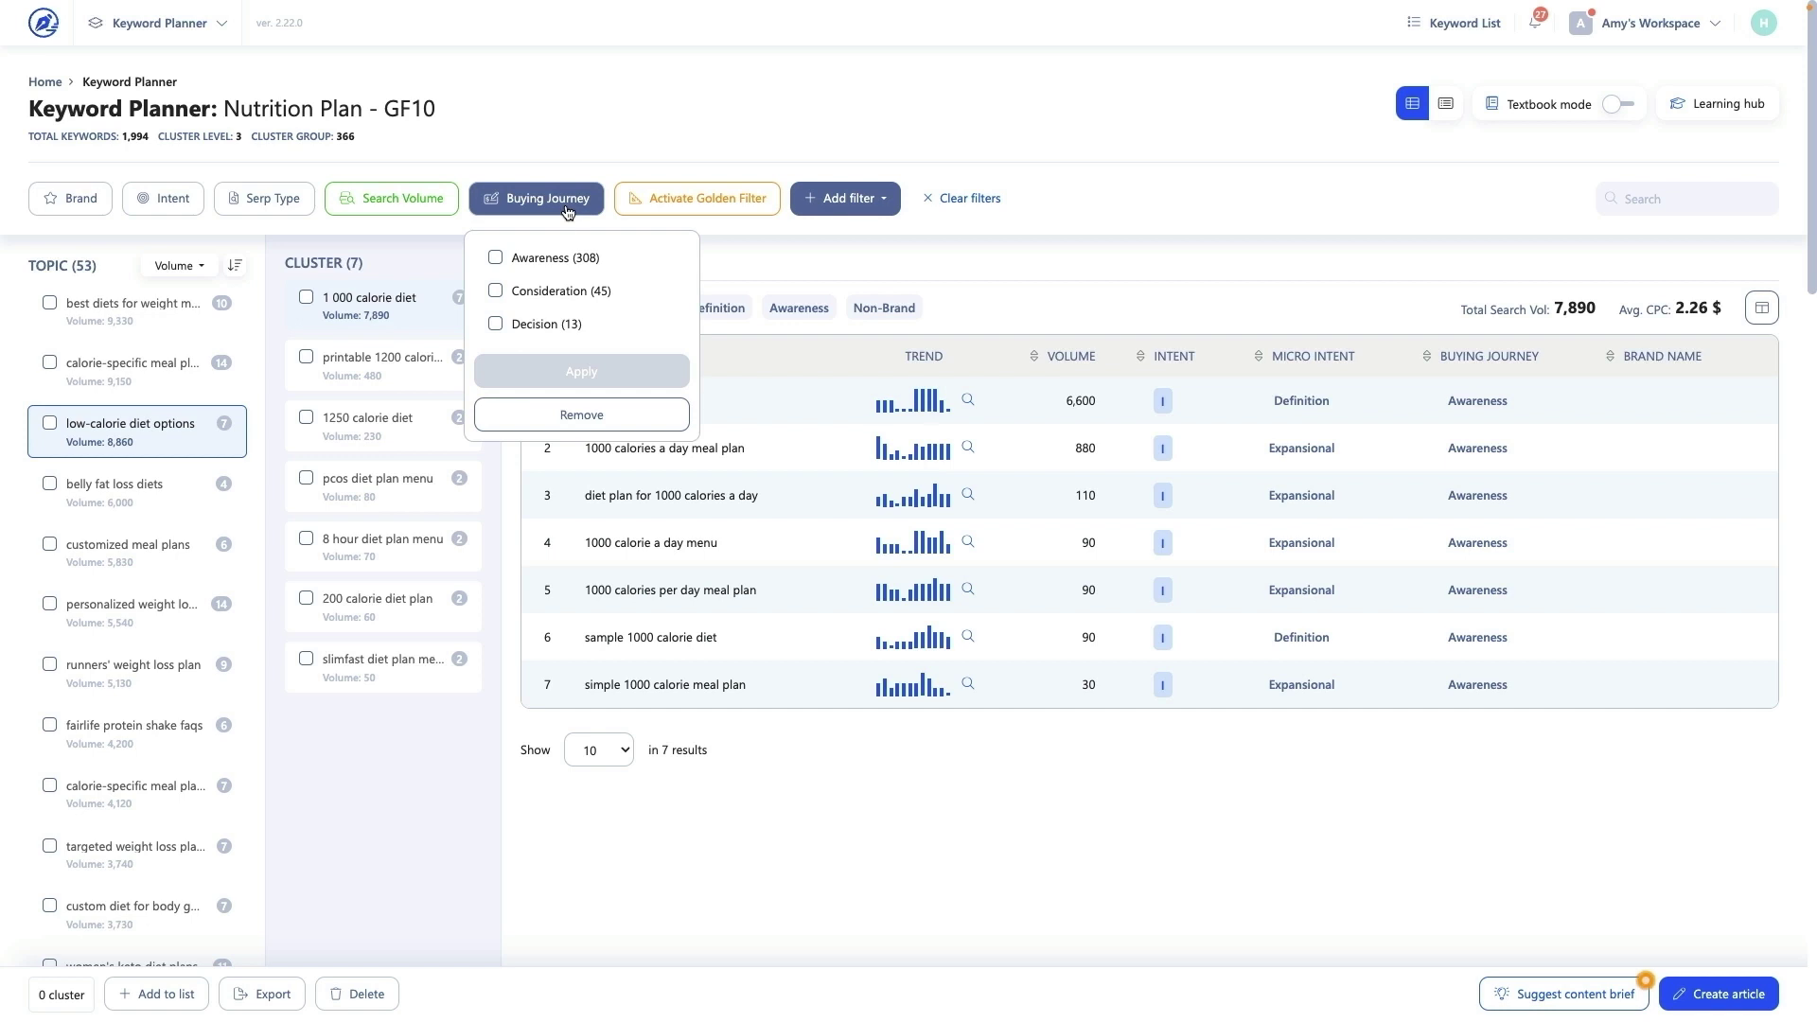
{"action": "left_click", "coordinate": [496, 259]}
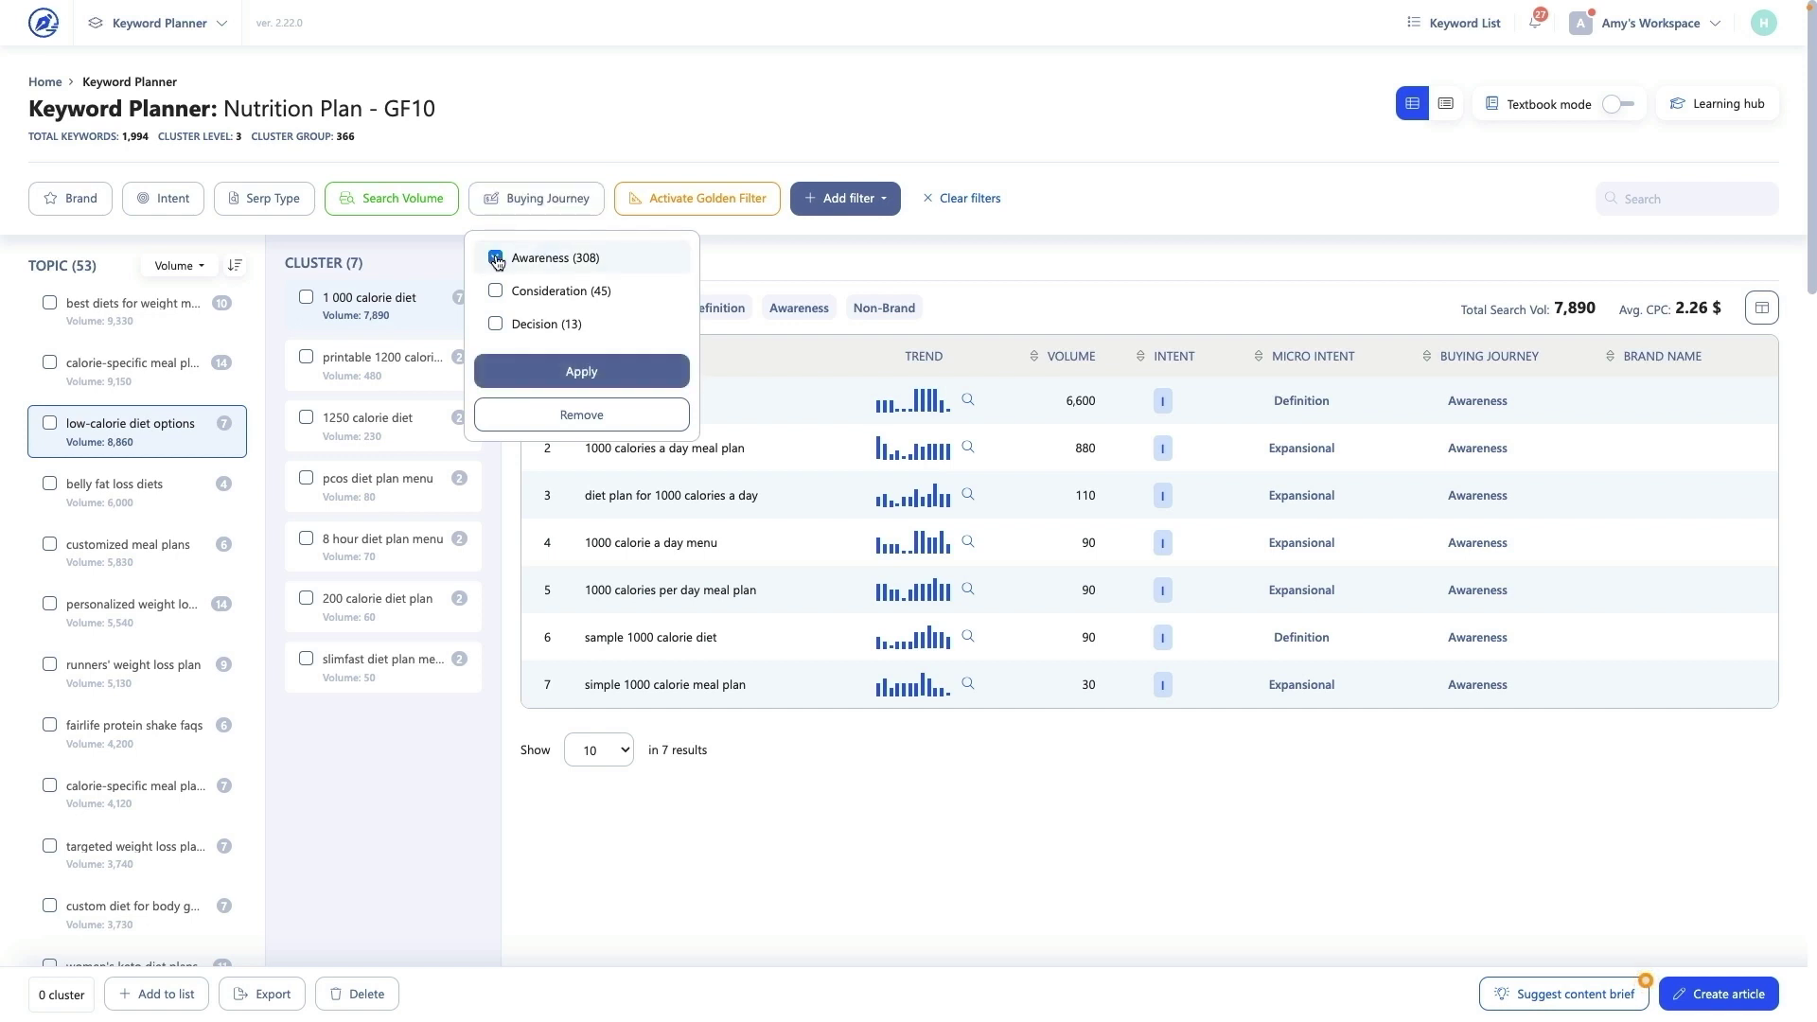
{"action": "left_click", "coordinate": [568, 370]}
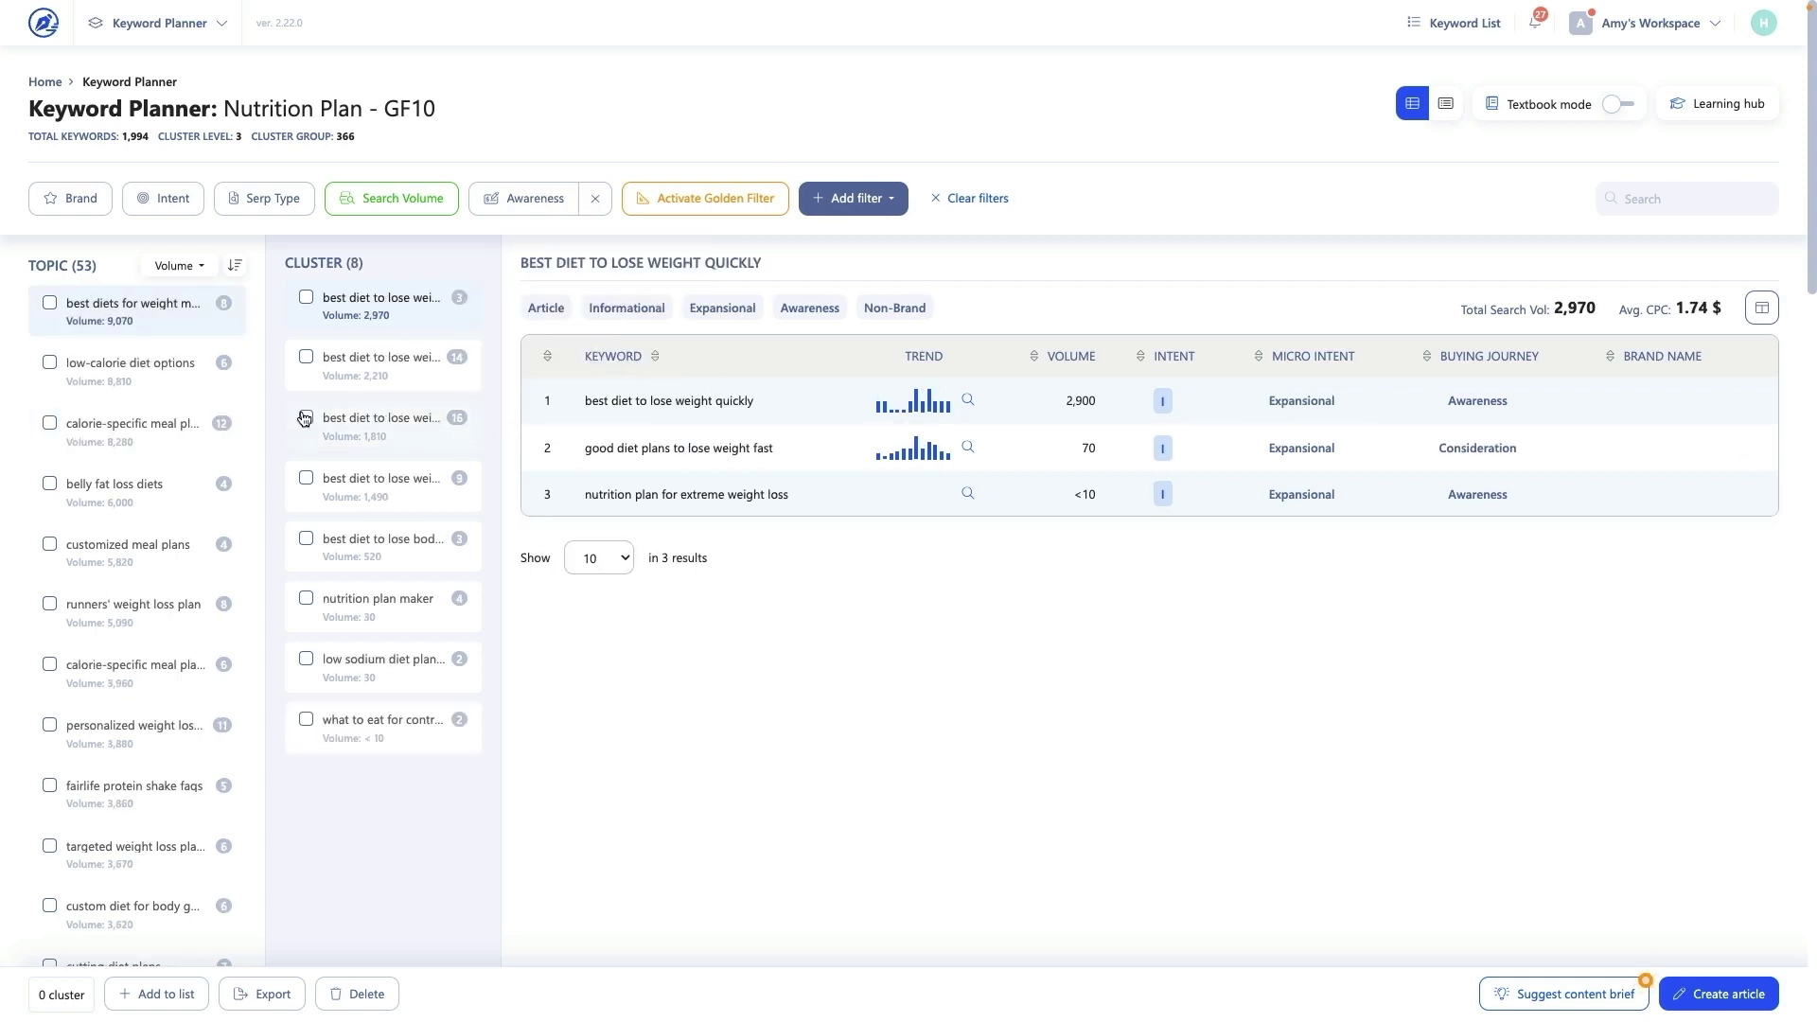
{"action": "left_click", "coordinate": [159, 370]}
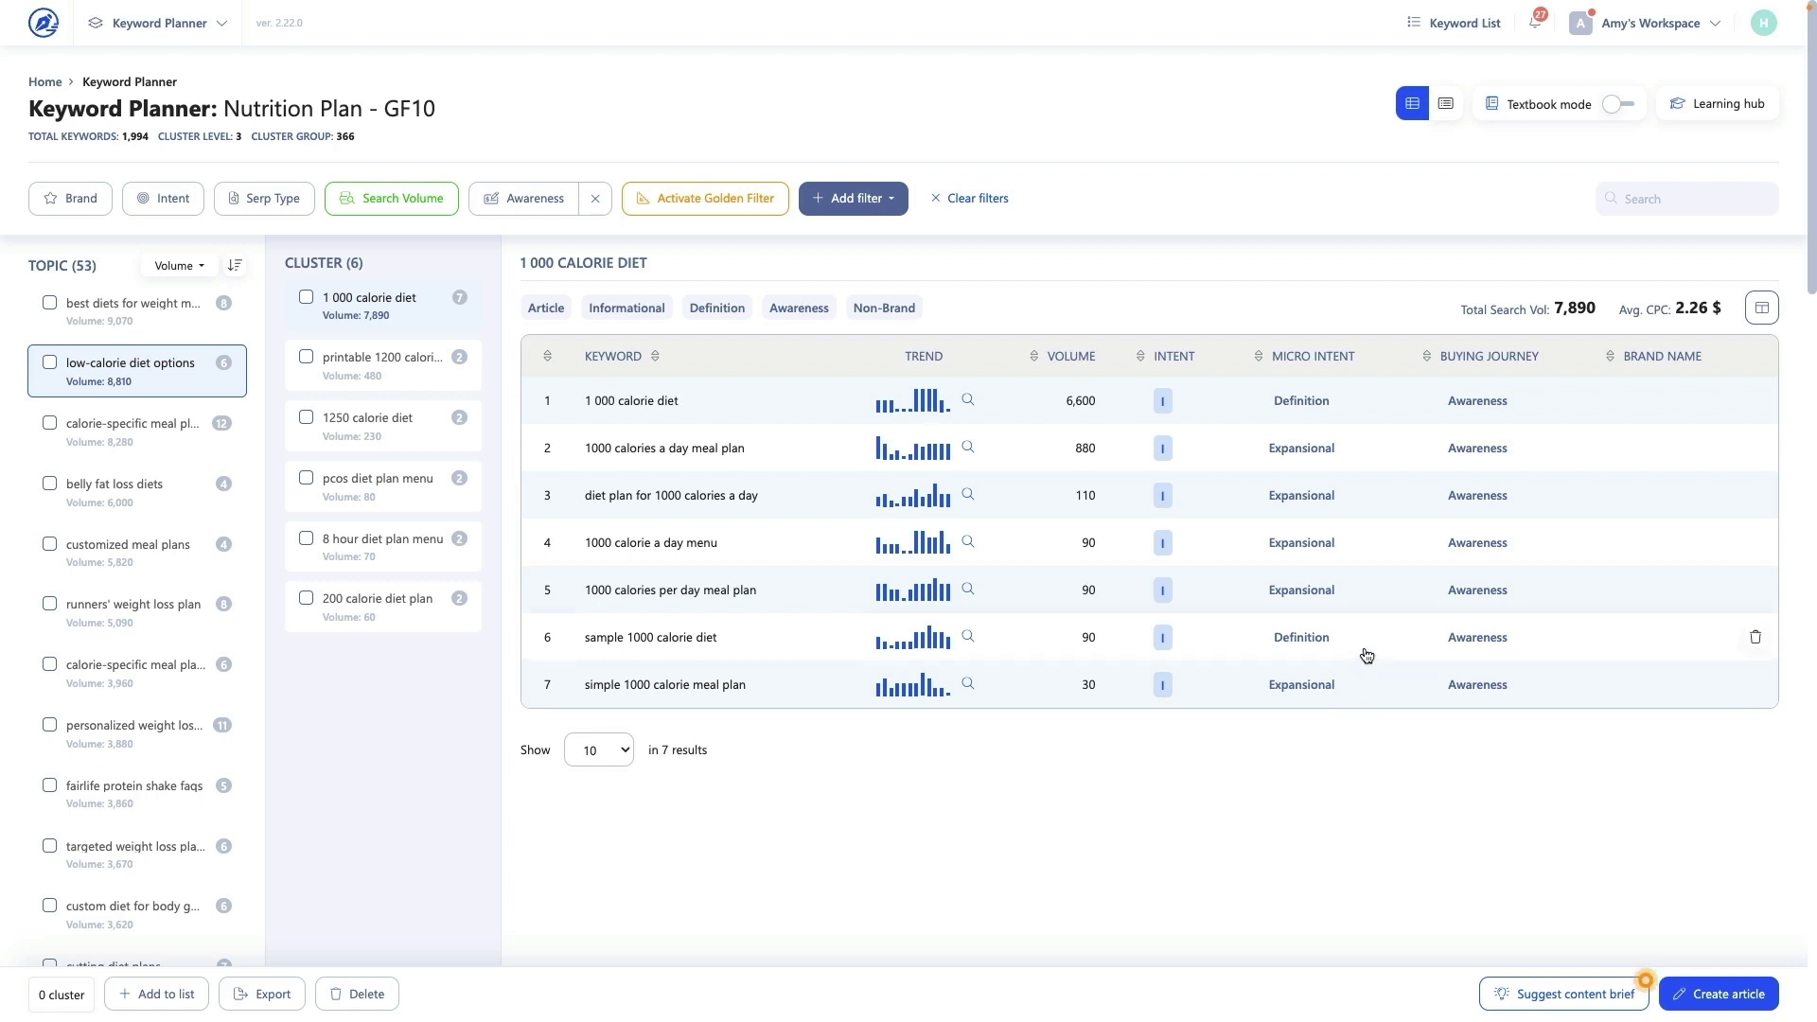
- Look through the brand options and filter the clusters to Non-Brand only
{"action": "left_click", "coordinate": [82, 201]}
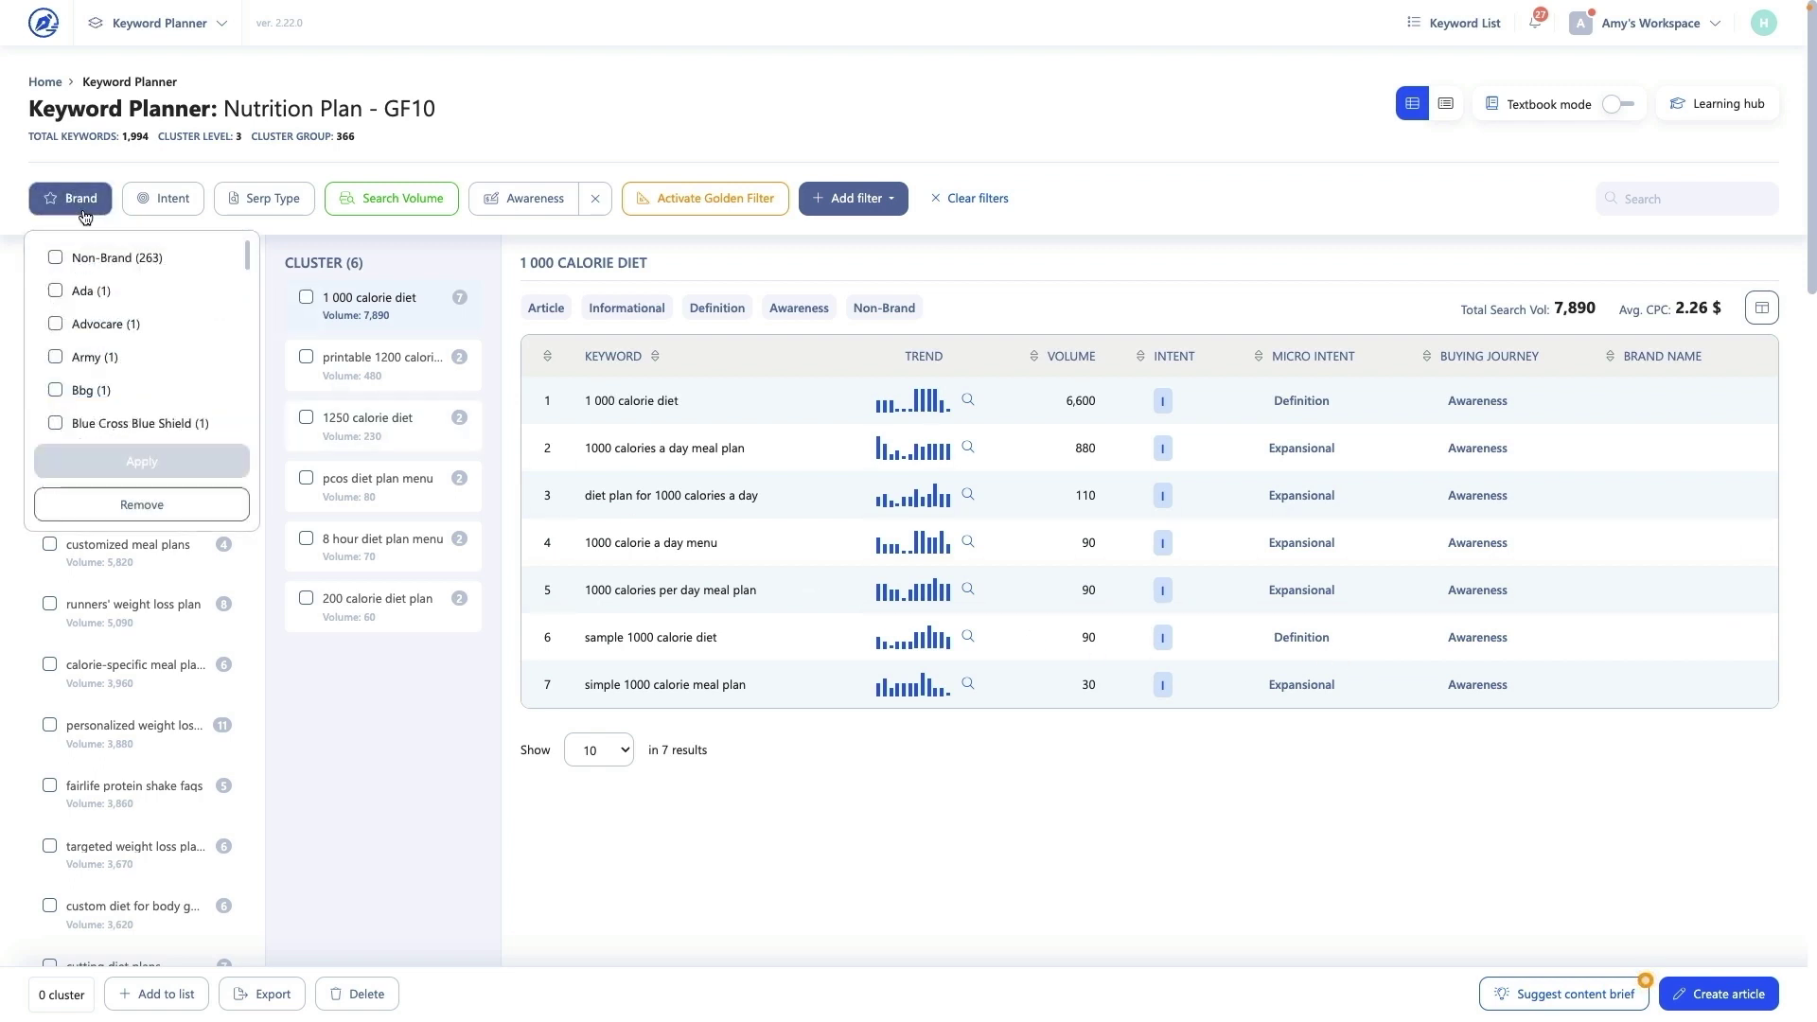
{"action": "scroll", "coordinate": [225, 361], "scroll_direction": "down", "scroll_amount": 2}
{"action": "scroll", "coordinate": [225, 361], "scroll_direction": "down", "scroll_amount": 5}
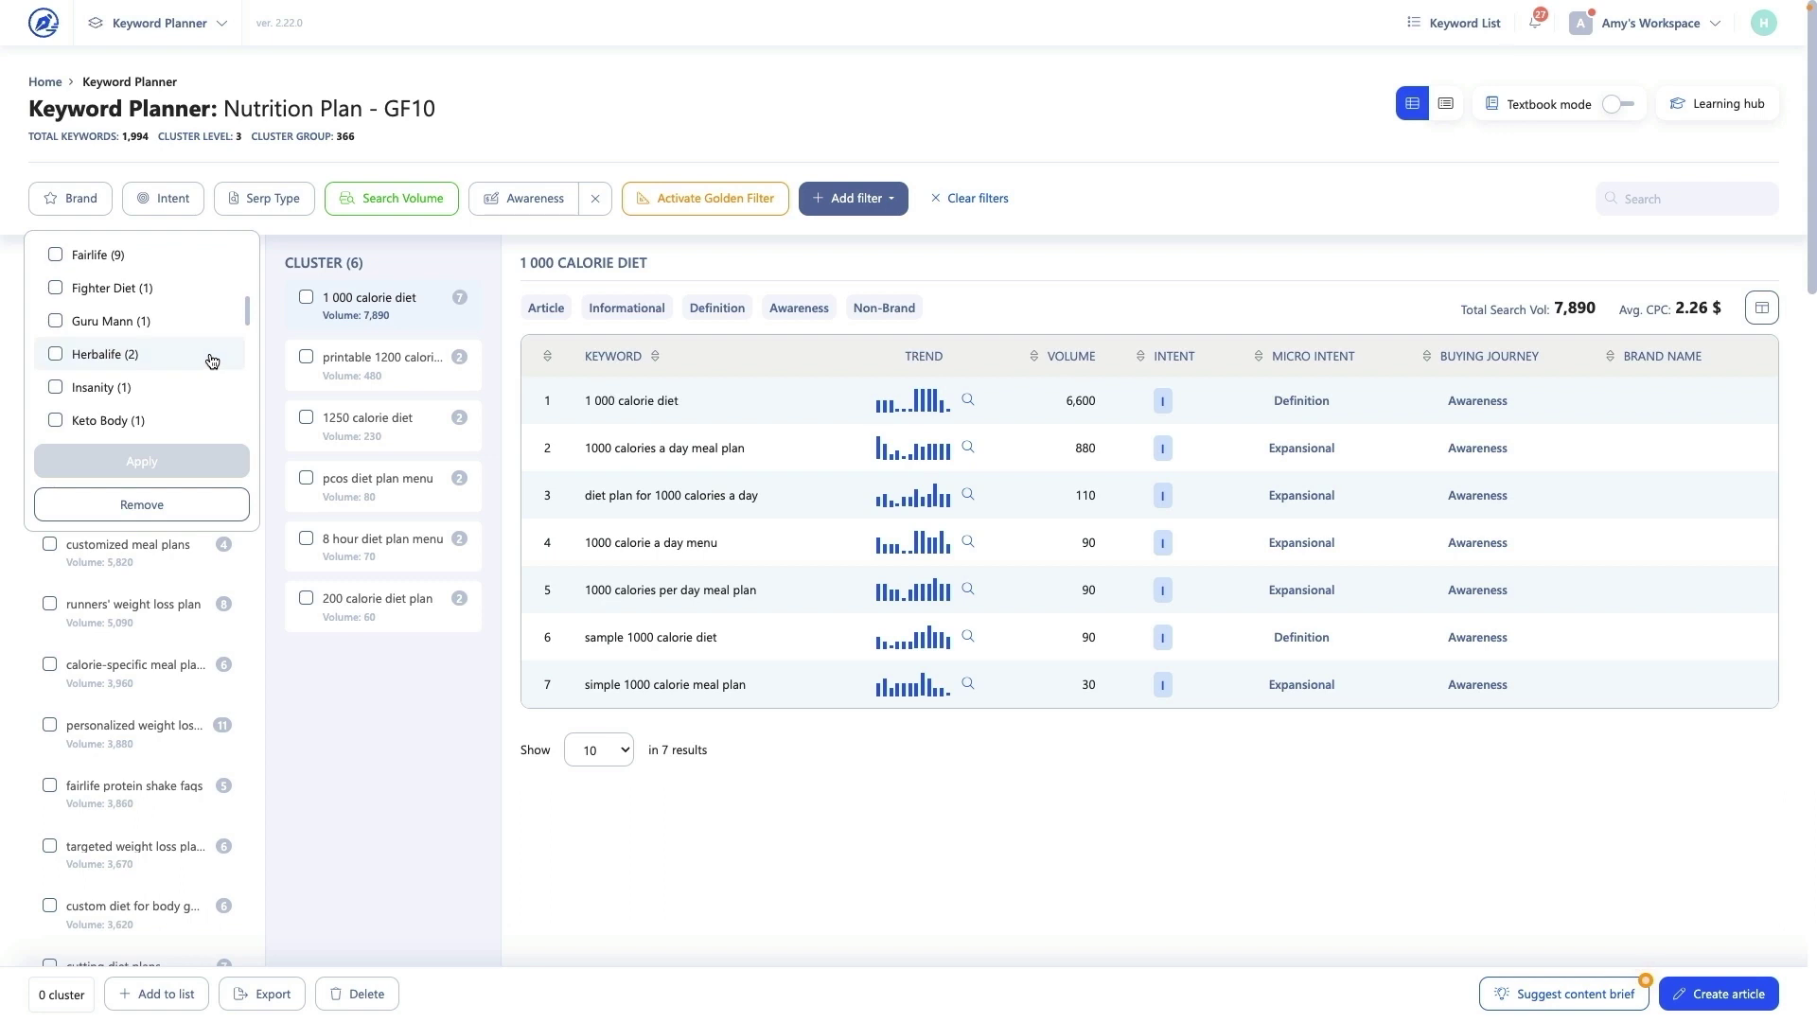
{"action": "scroll", "coordinate": [210, 362], "scroll_direction": "up", "scroll_amount": 7}
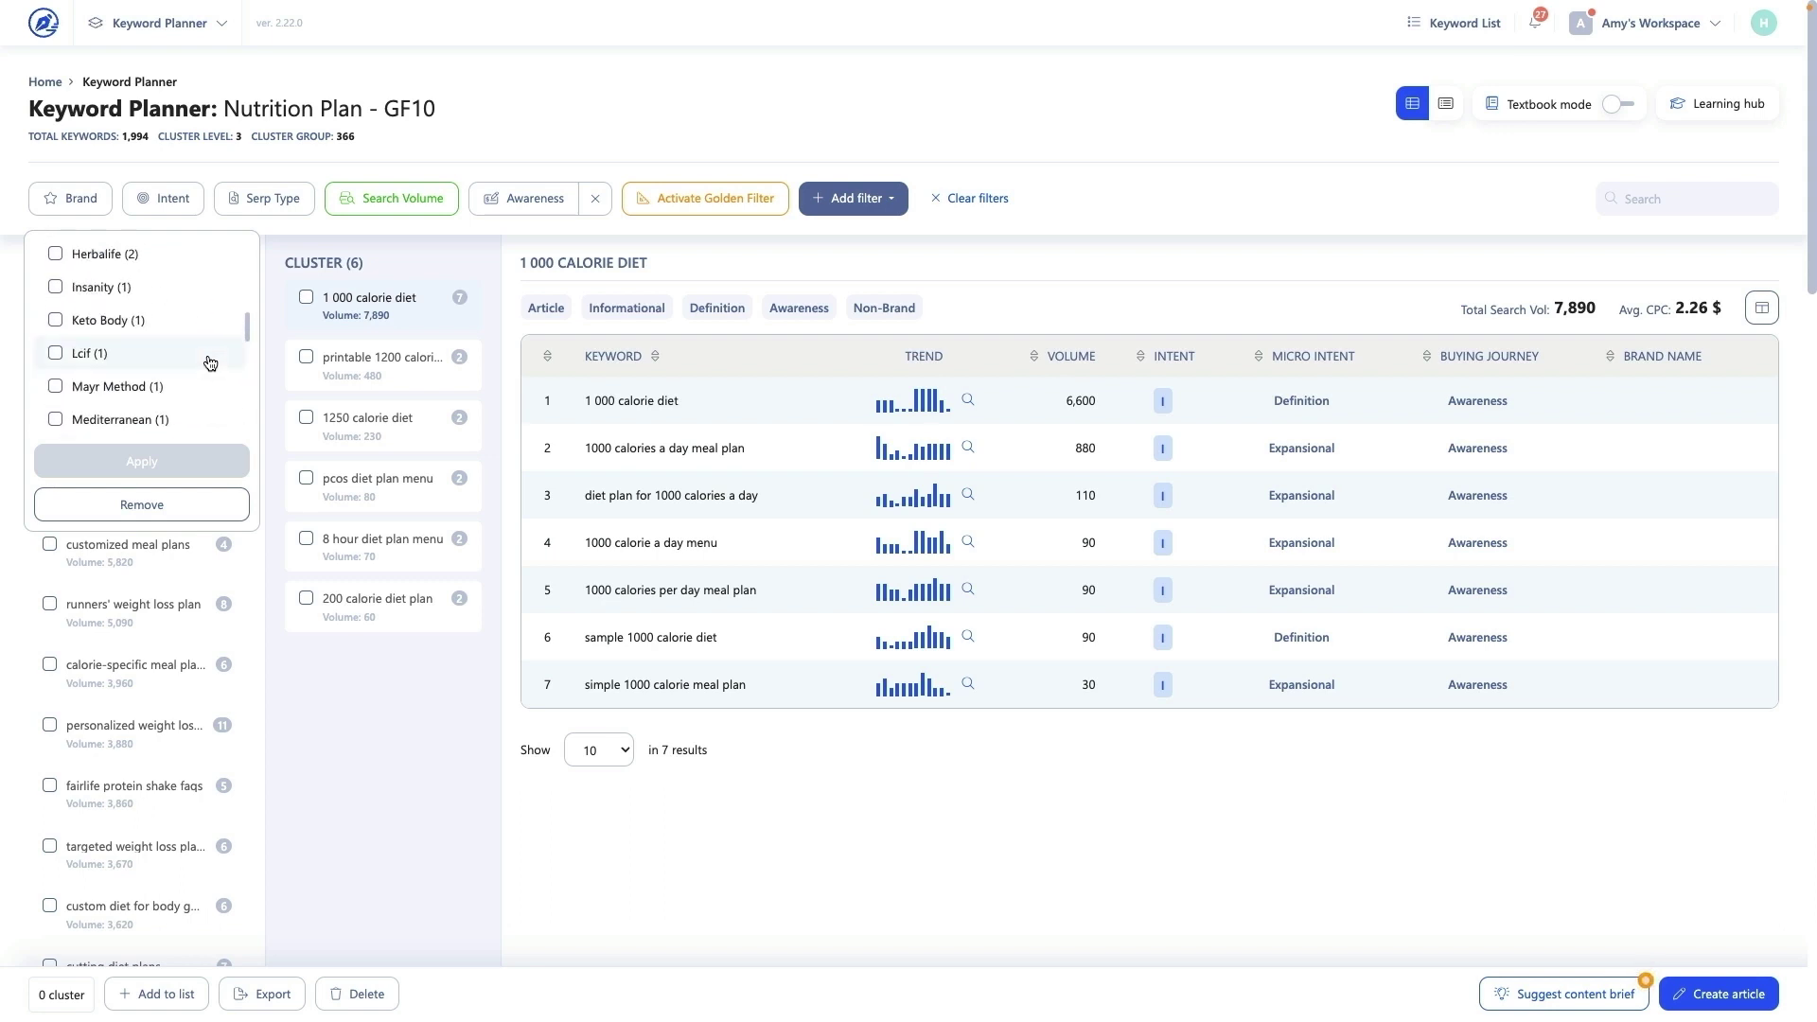
{"action": "scroll", "coordinate": [210, 362], "scroll_direction": "up", "scroll_amount": 1}
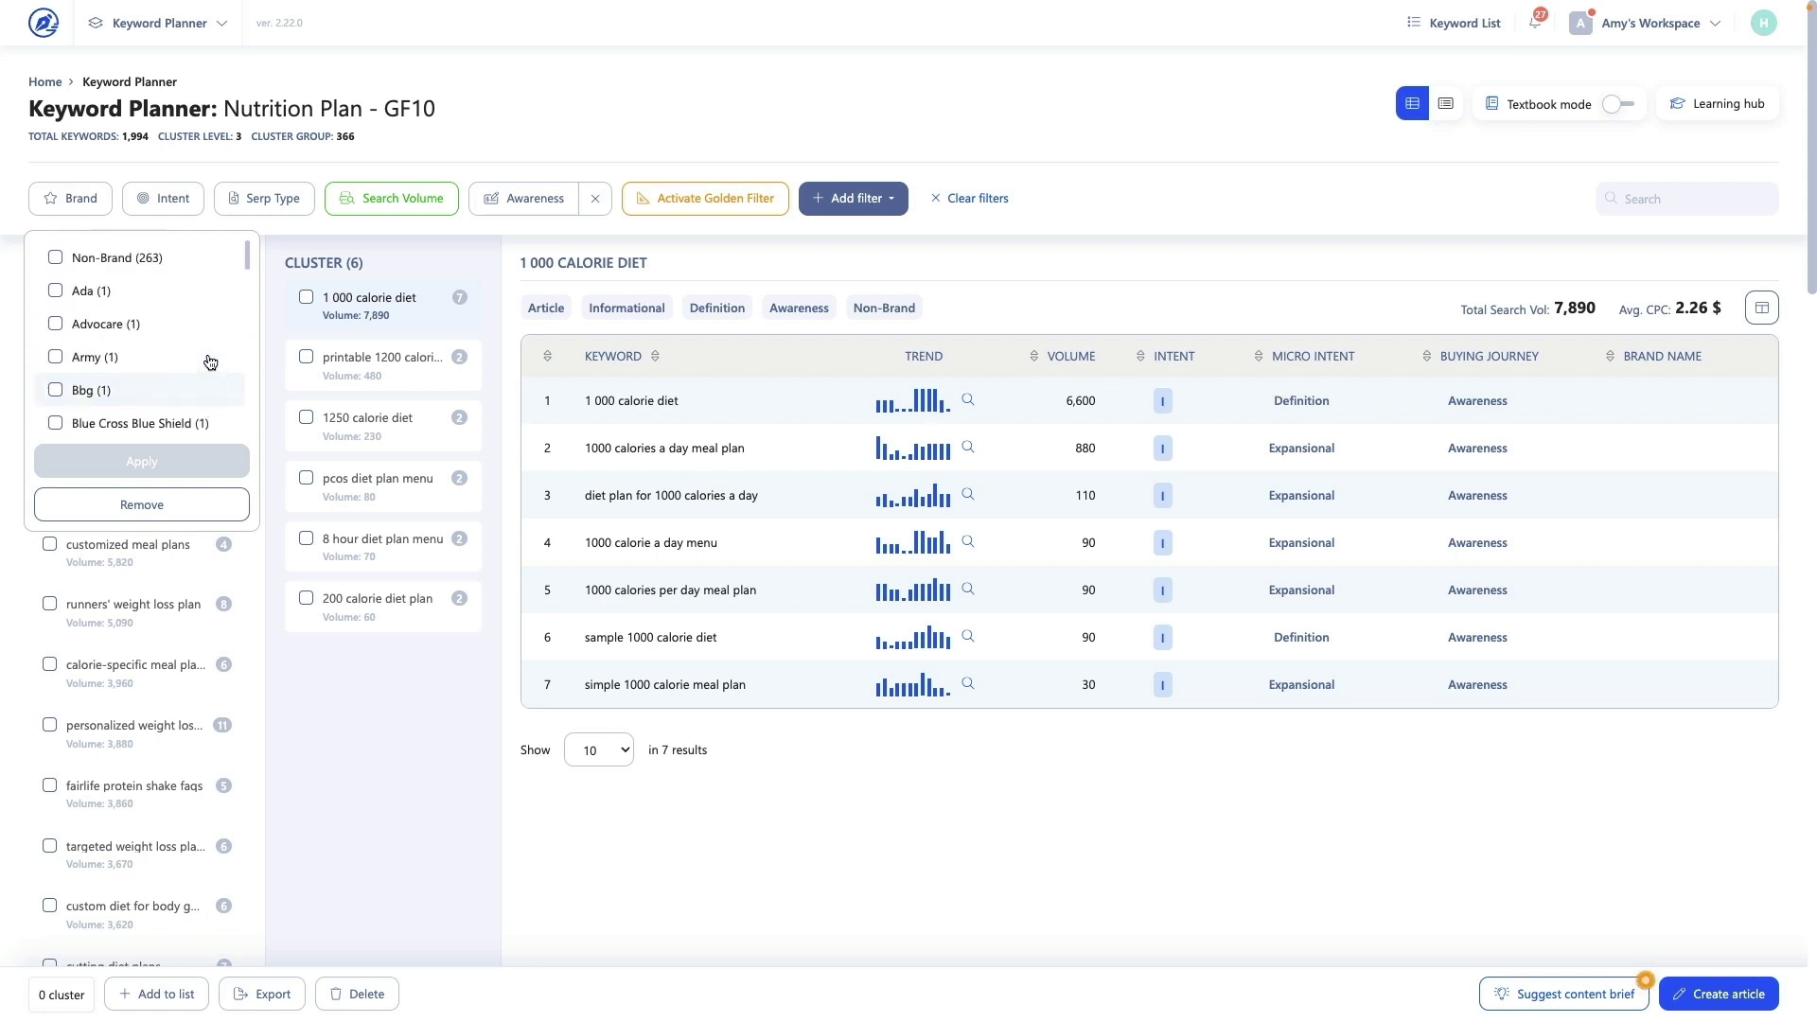
{"action": "left_click", "coordinate": [56, 259]}
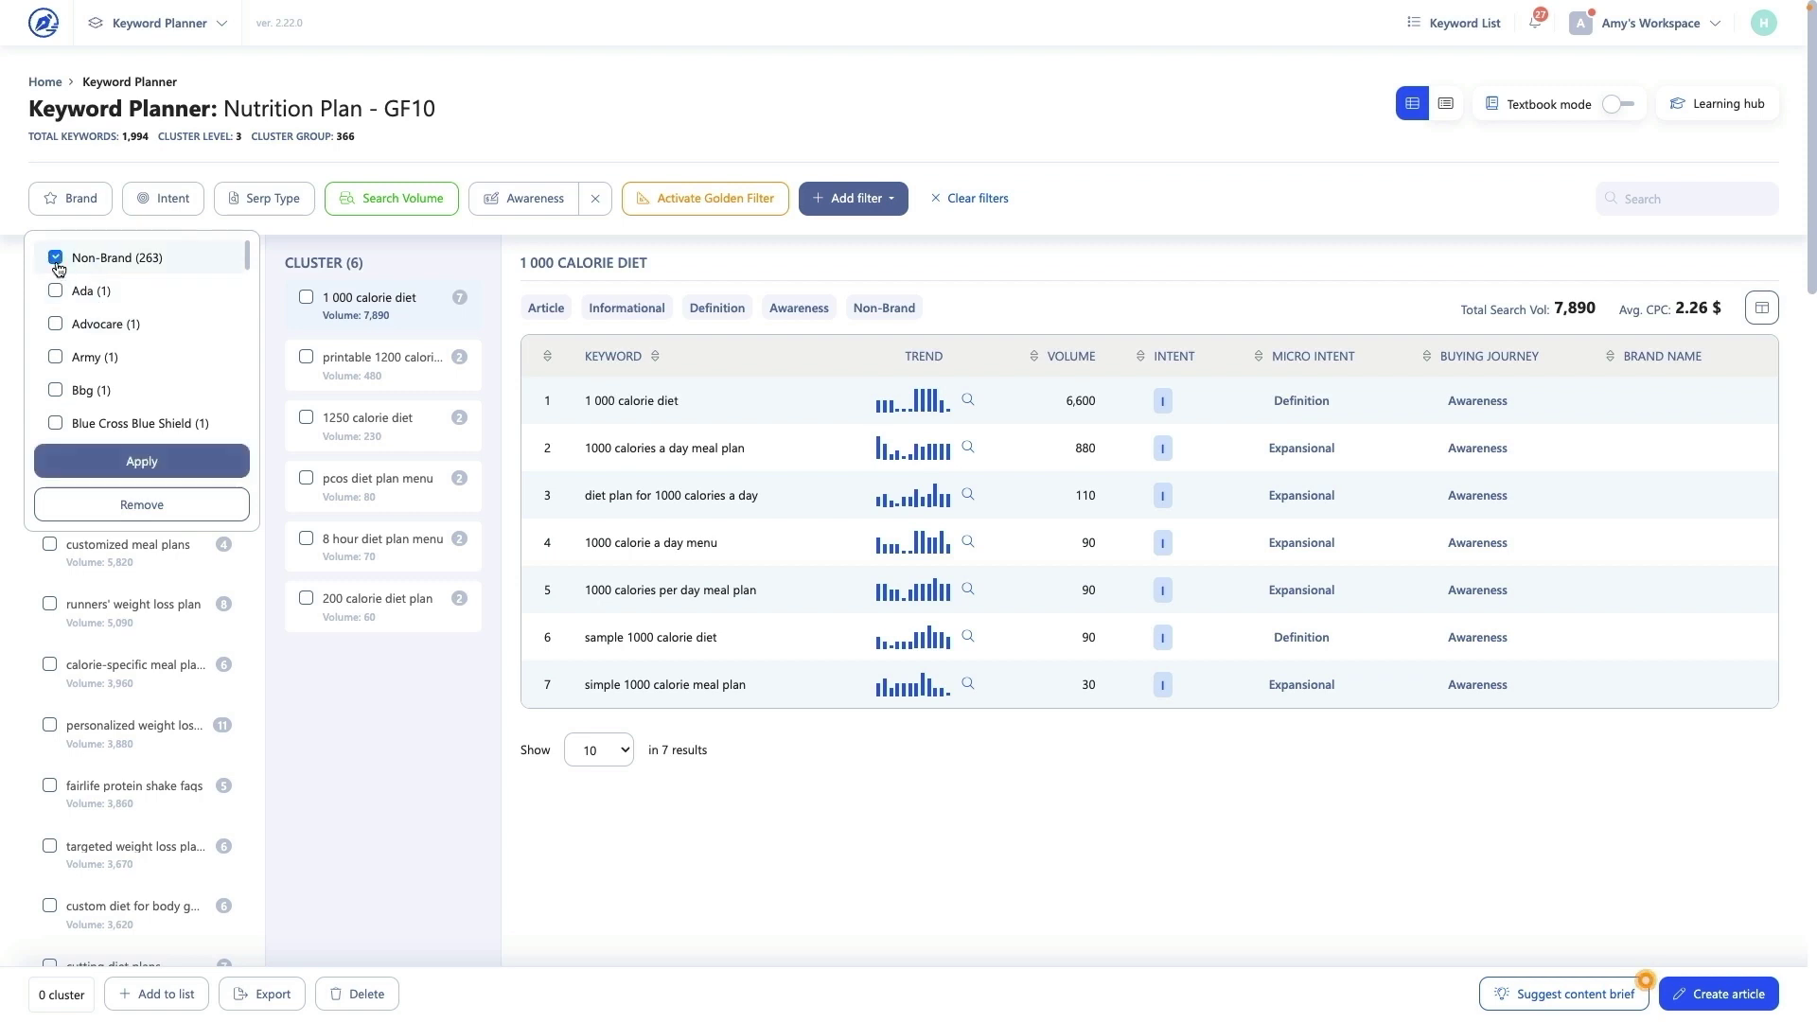
{"action": "left_click", "coordinate": [178, 458]}
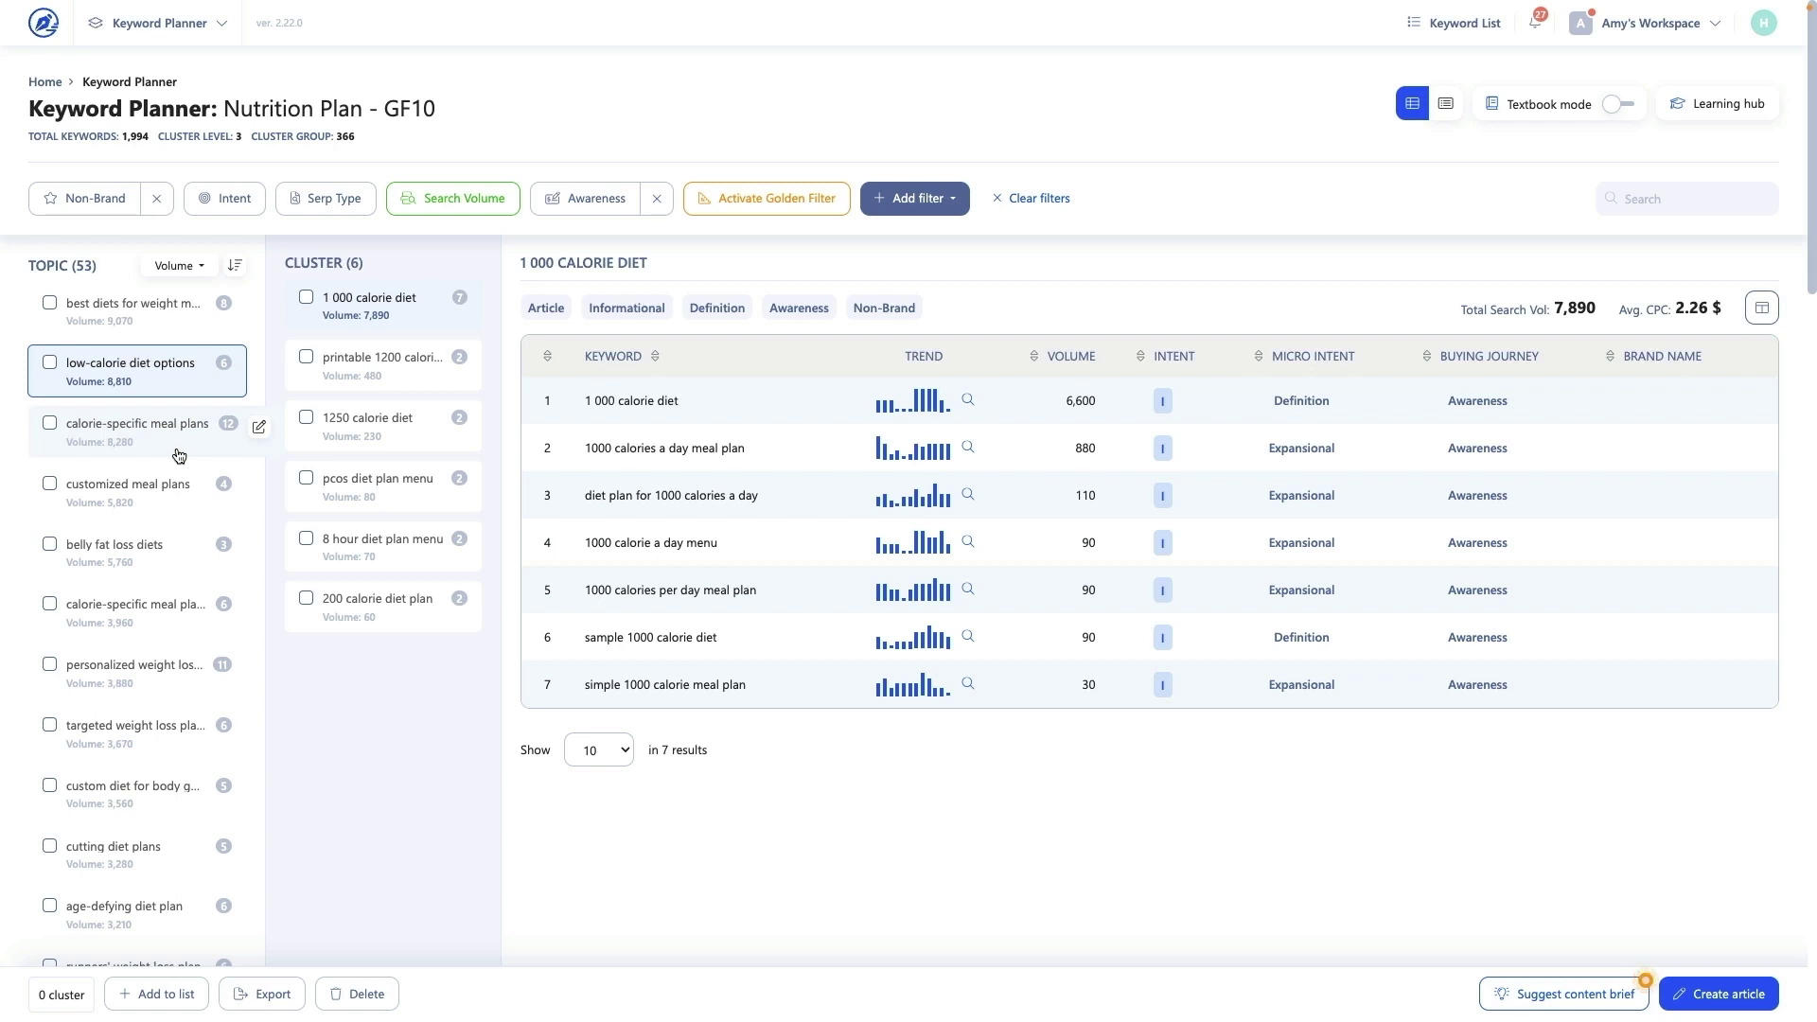
- Filter the low-calorie diet options topic by a minimum search volume of 100 and clear all filters
{"action": "left_click", "coordinate": [463, 200]}
{"action": "left_click", "coordinate": [432, 261]}
{"action": "type", "text": "100"}
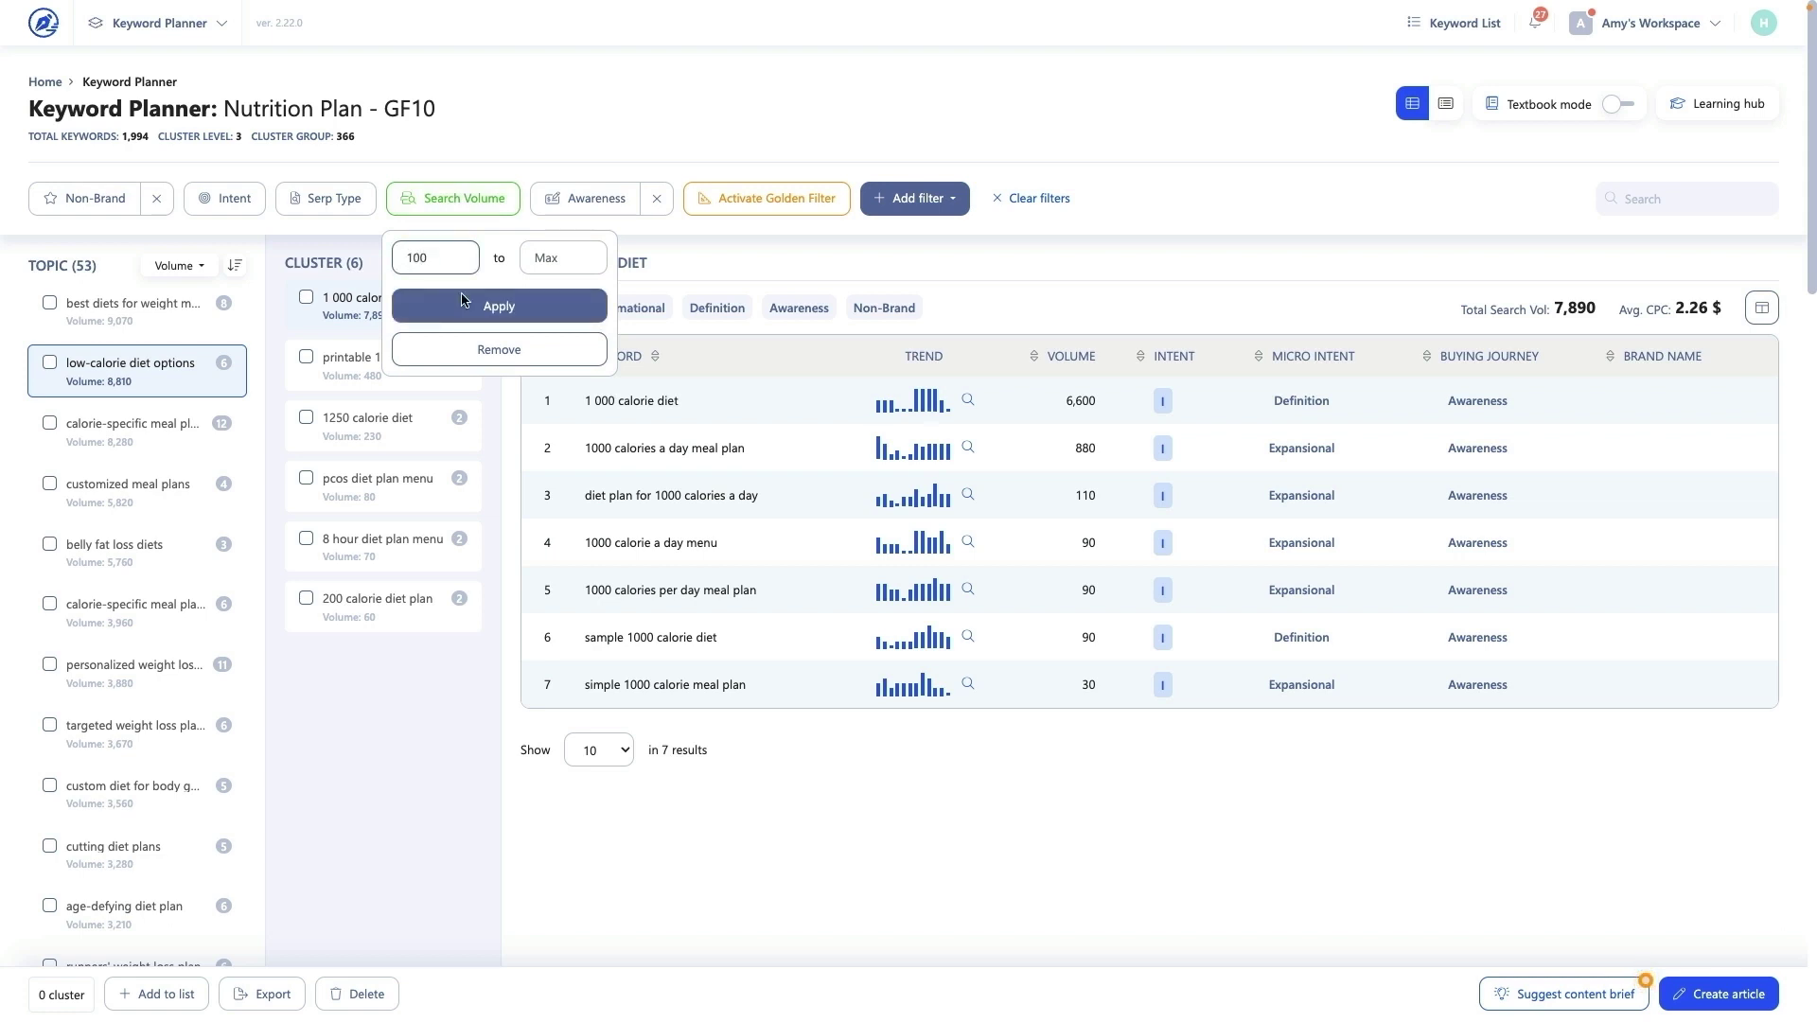
{"action": "left_click", "coordinate": [462, 303]}
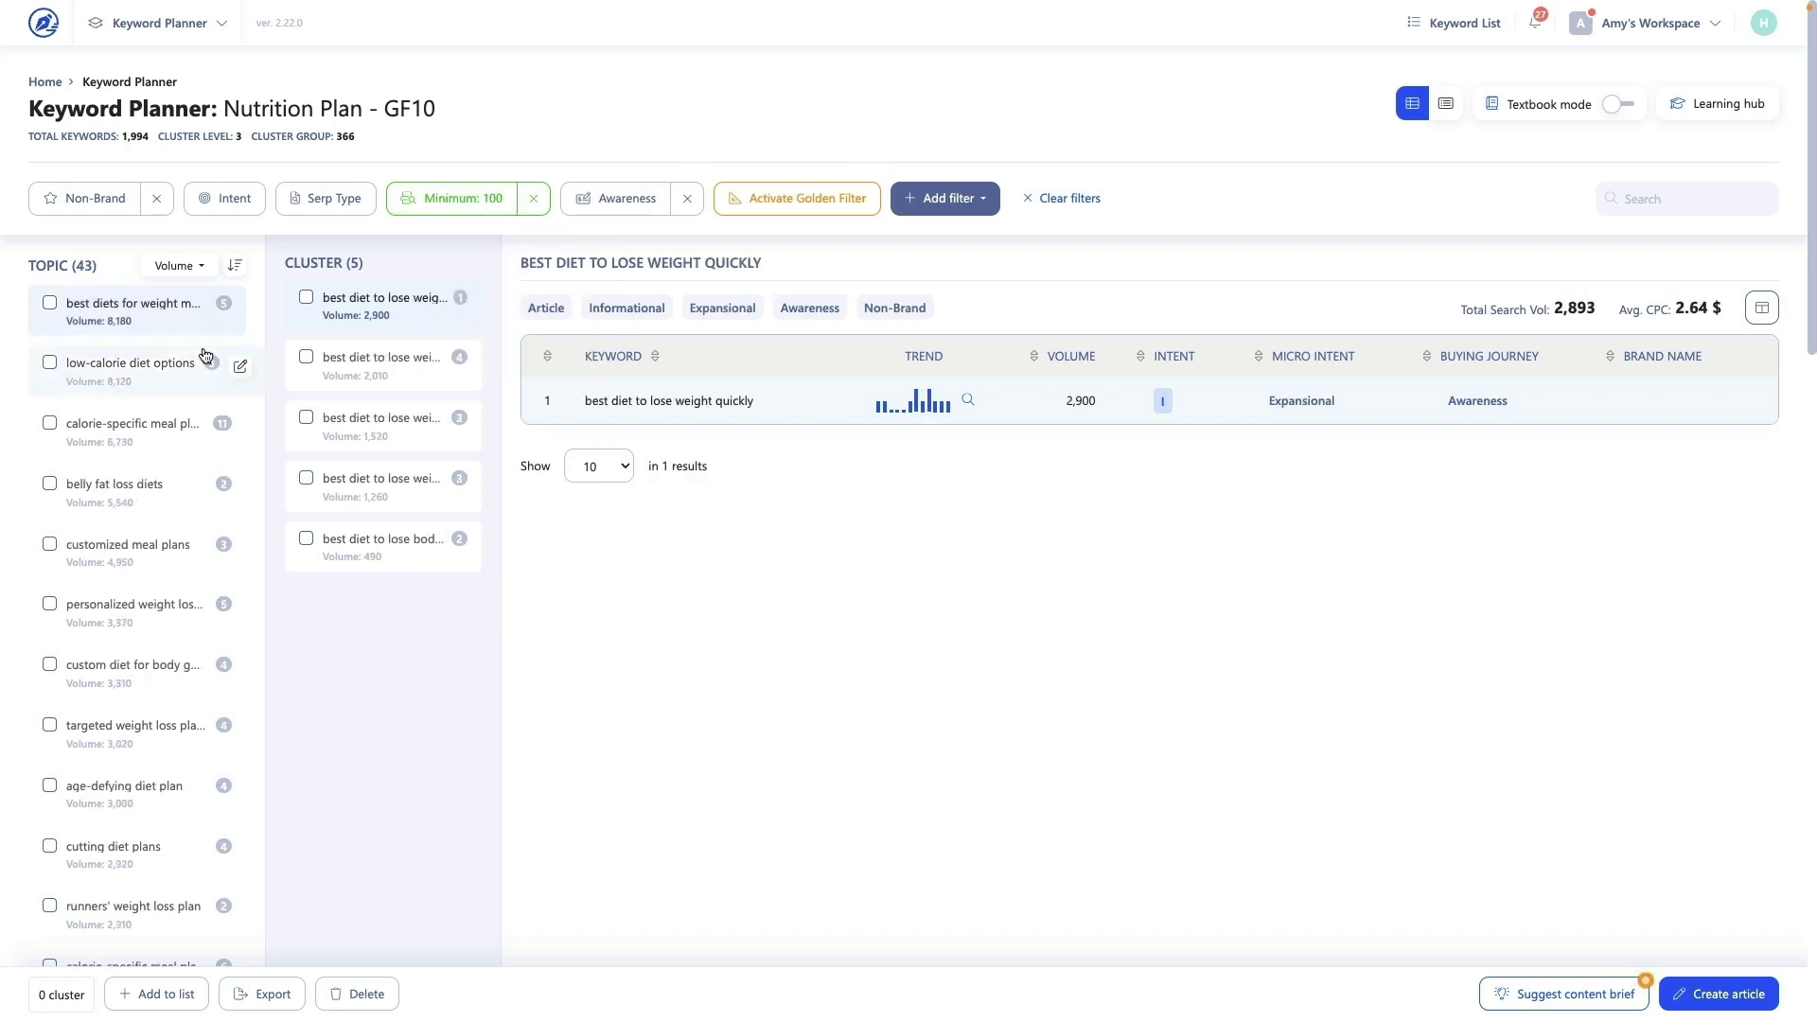
{"action": "left_click", "coordinate": [163, 366]}
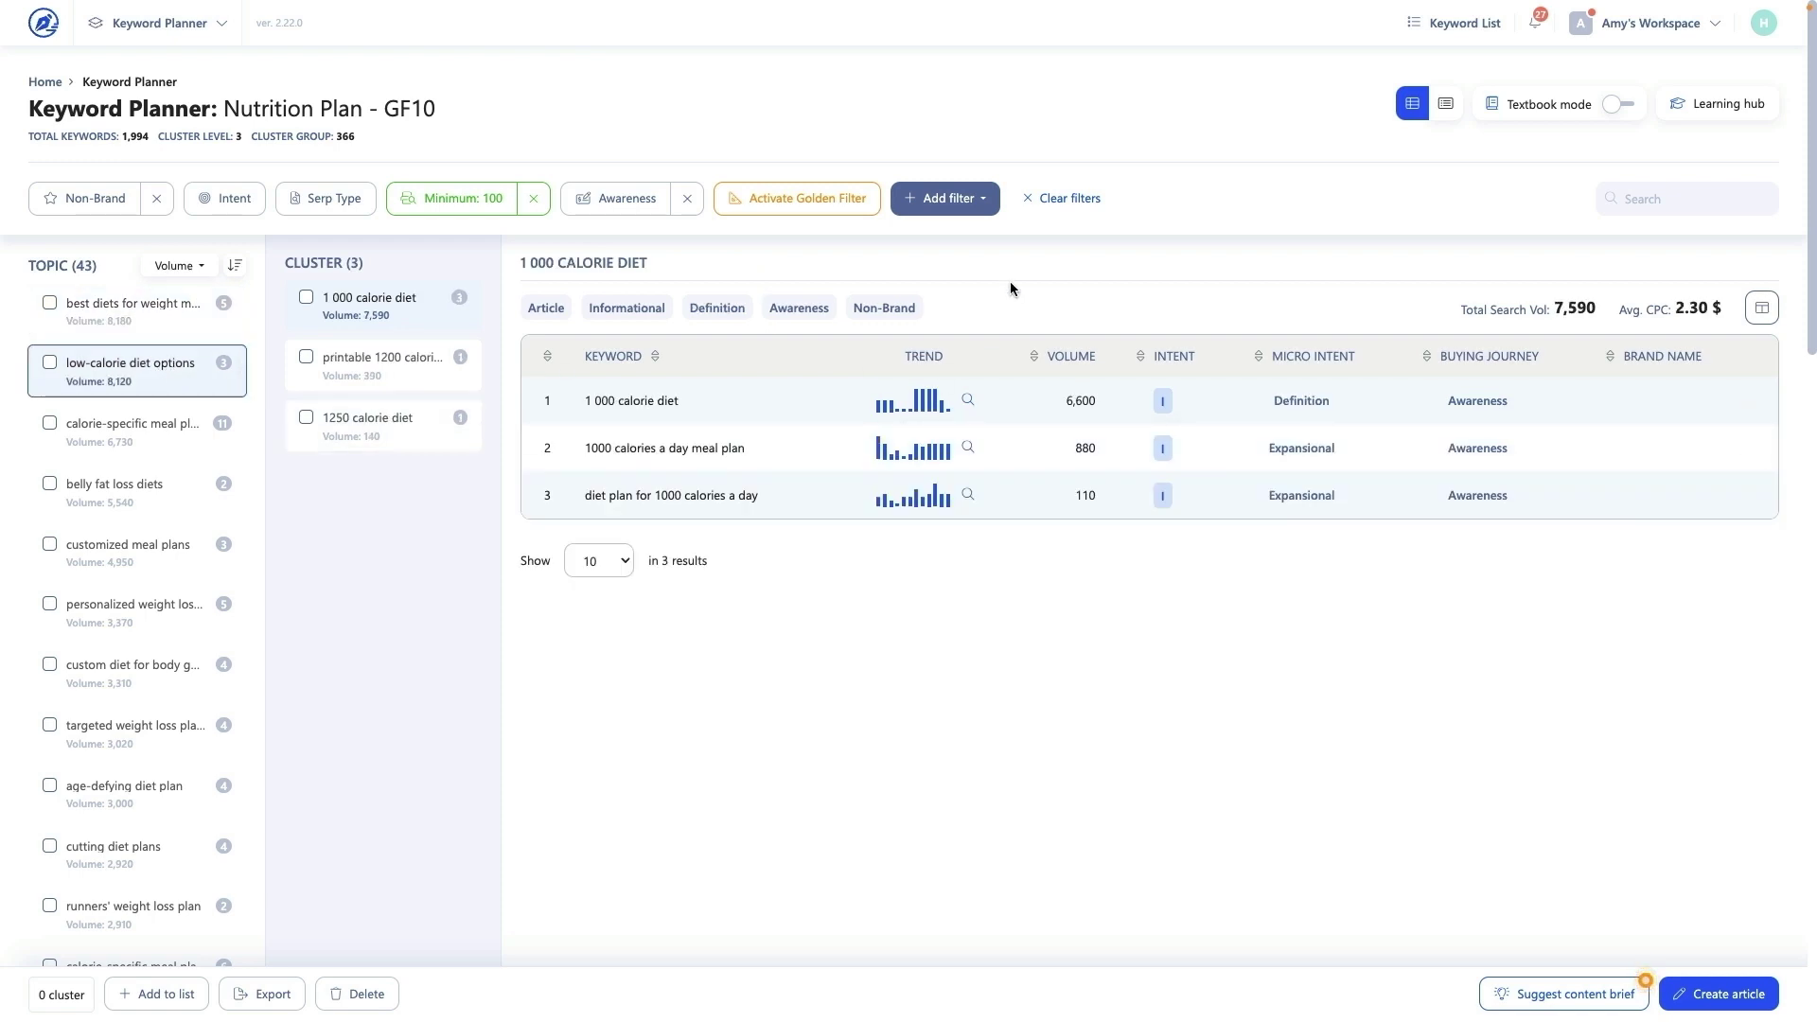
{"action": "left_click", "coordinate": [1047, 201]}
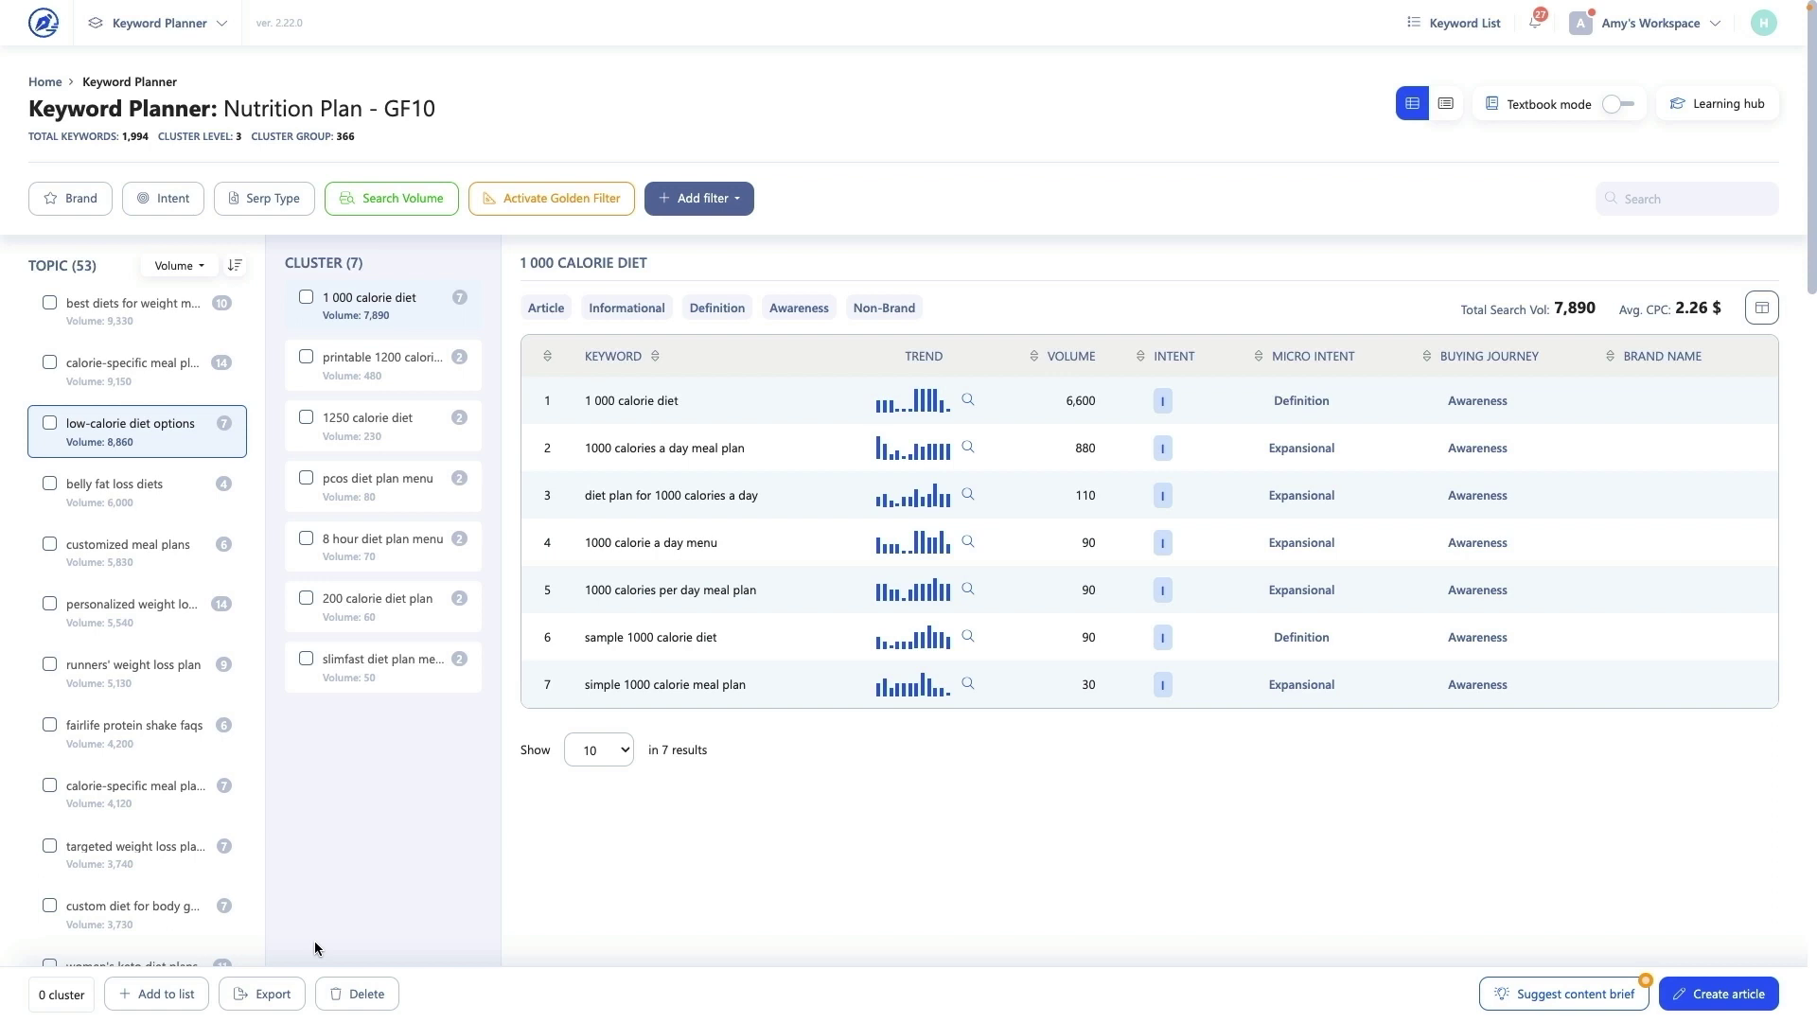
- View the existing-list and new-list options for adding keywords to a list and close them without adding anything
{"action": "left_click", "coordinate": [157, 993]}
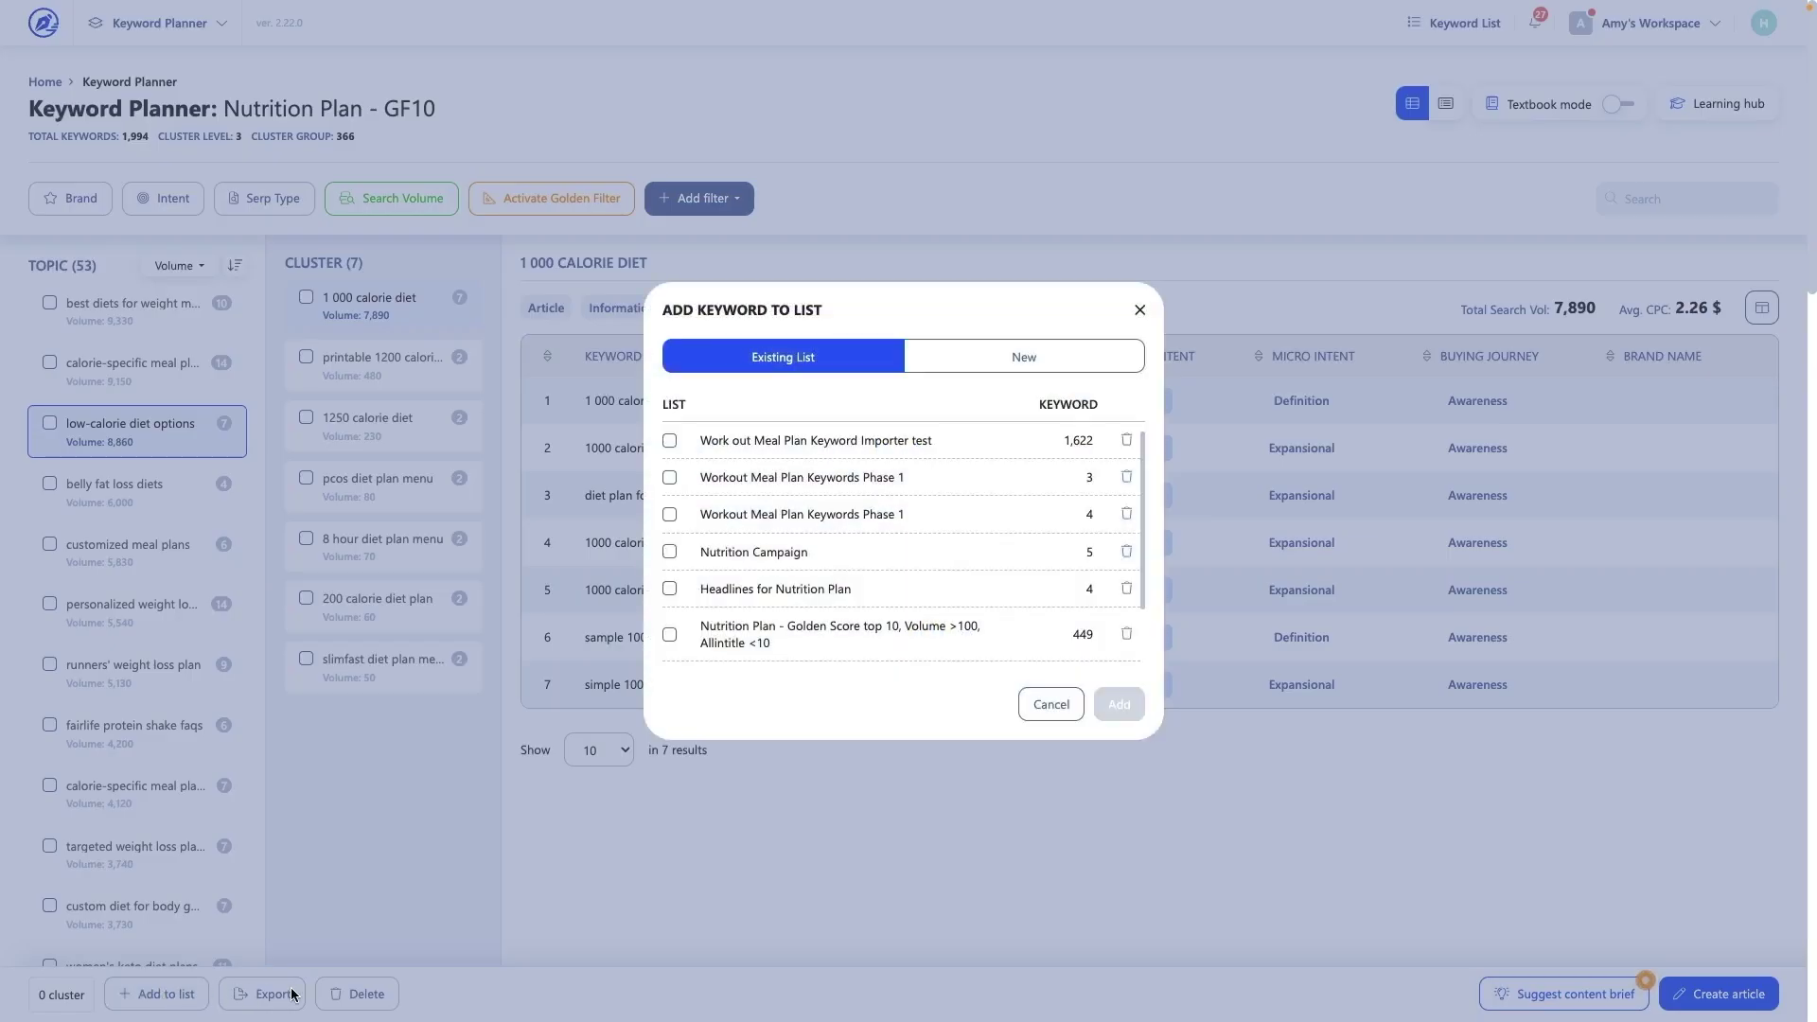
{"action": "left_click", "coordinate": [1065, 370]}
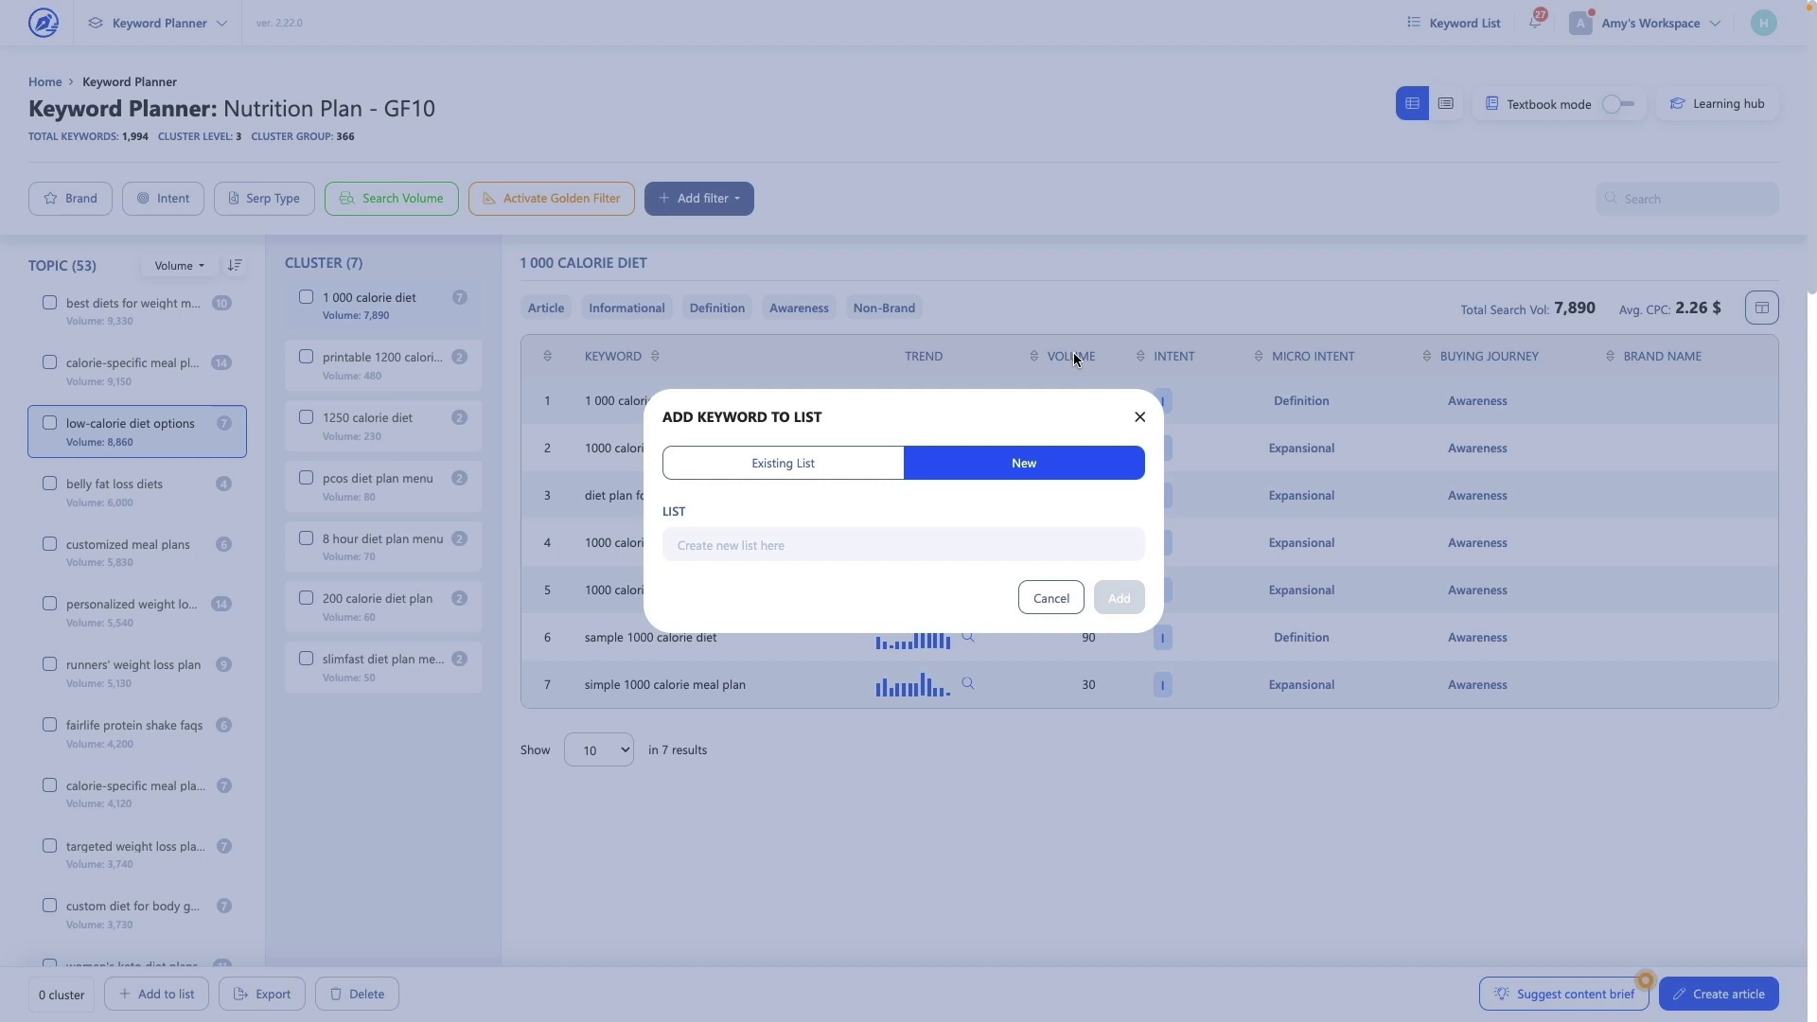
{"action": "left_click", "coordinate": [1058, 604]}
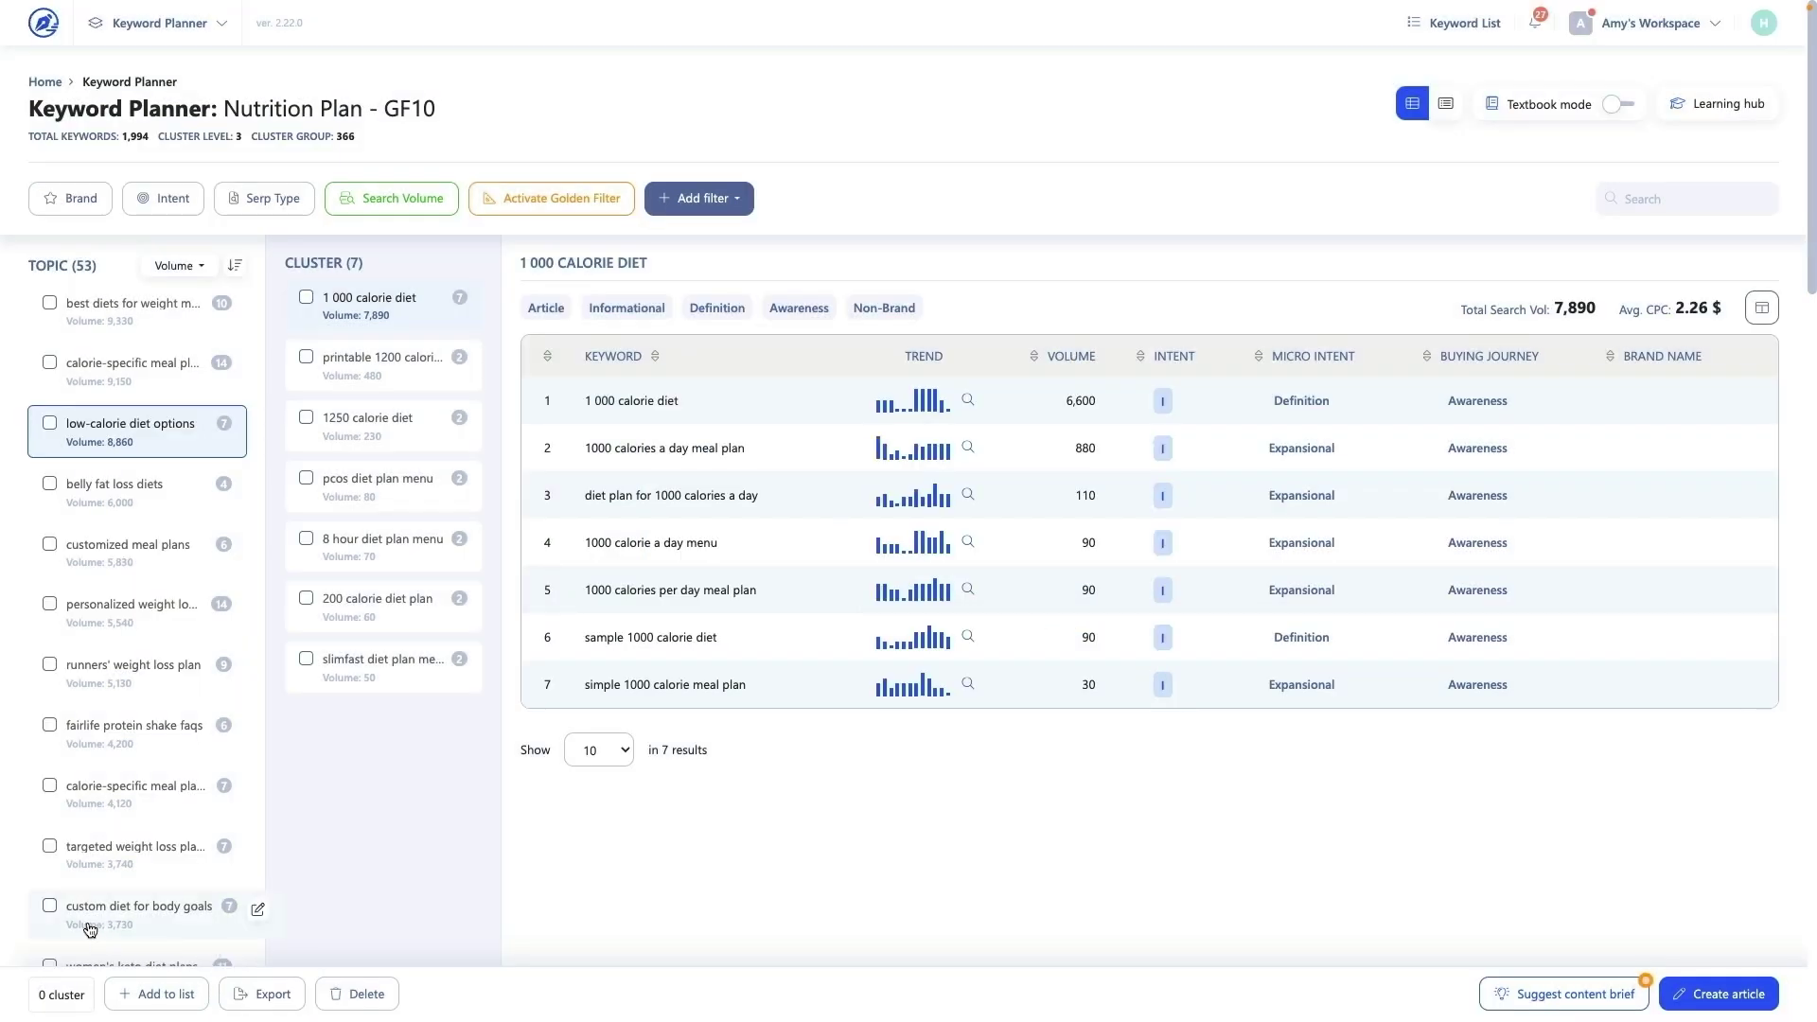
- Select all clusters of the custom diet for body goals topic, request their deletion and cancel it
{"action": "left_click", "coordinate": [50, 908]}
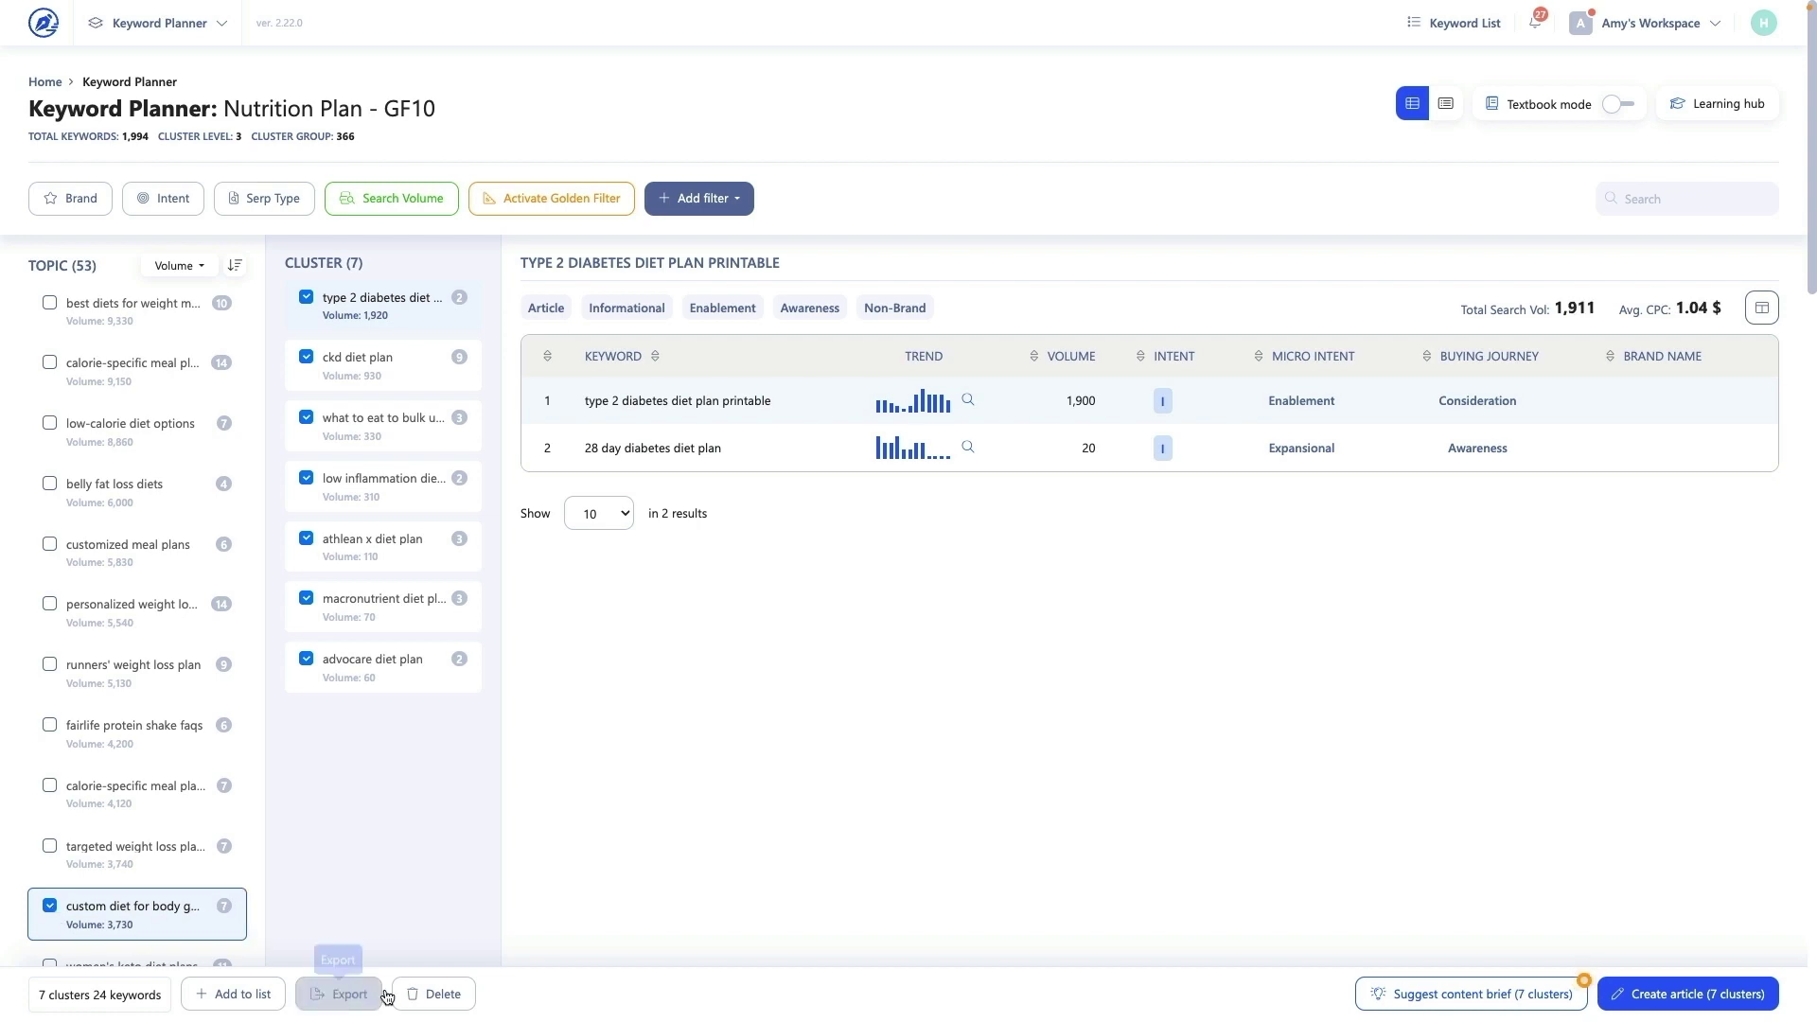
{"action": "left_click", "coordinate": [437, 996]}
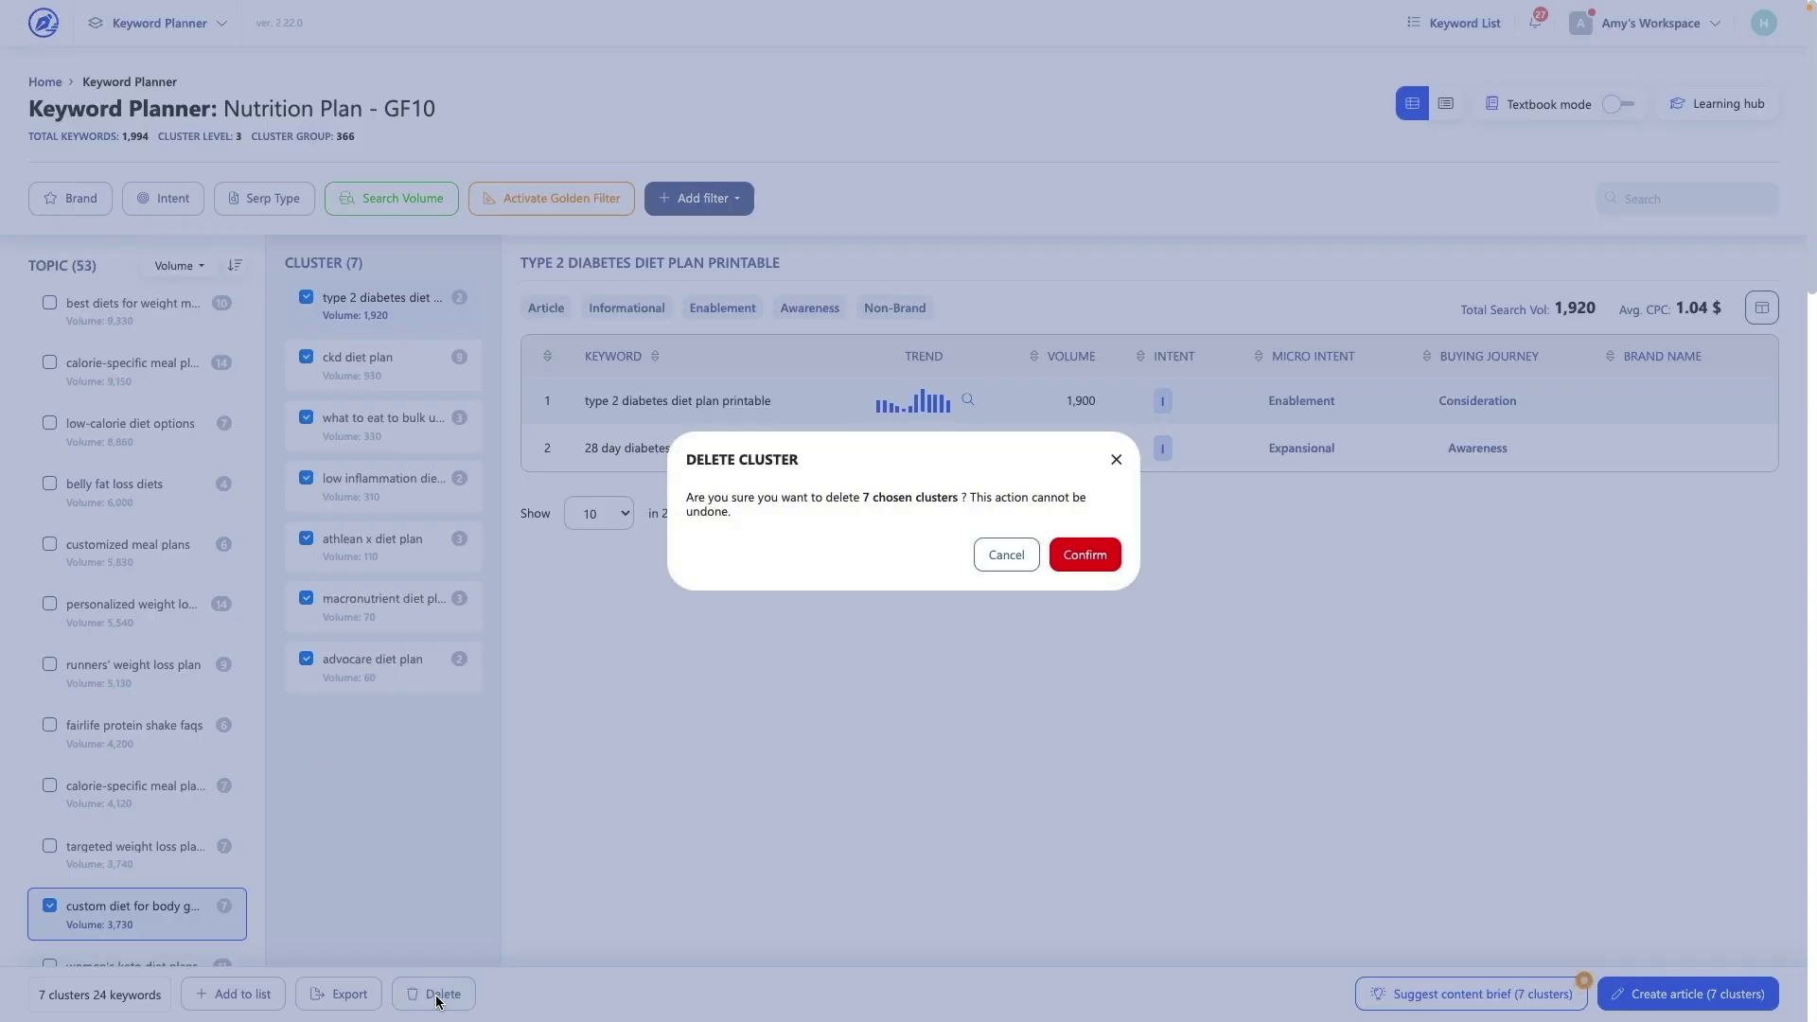
{"action": "left_click", "coordinate": [442, 957]}
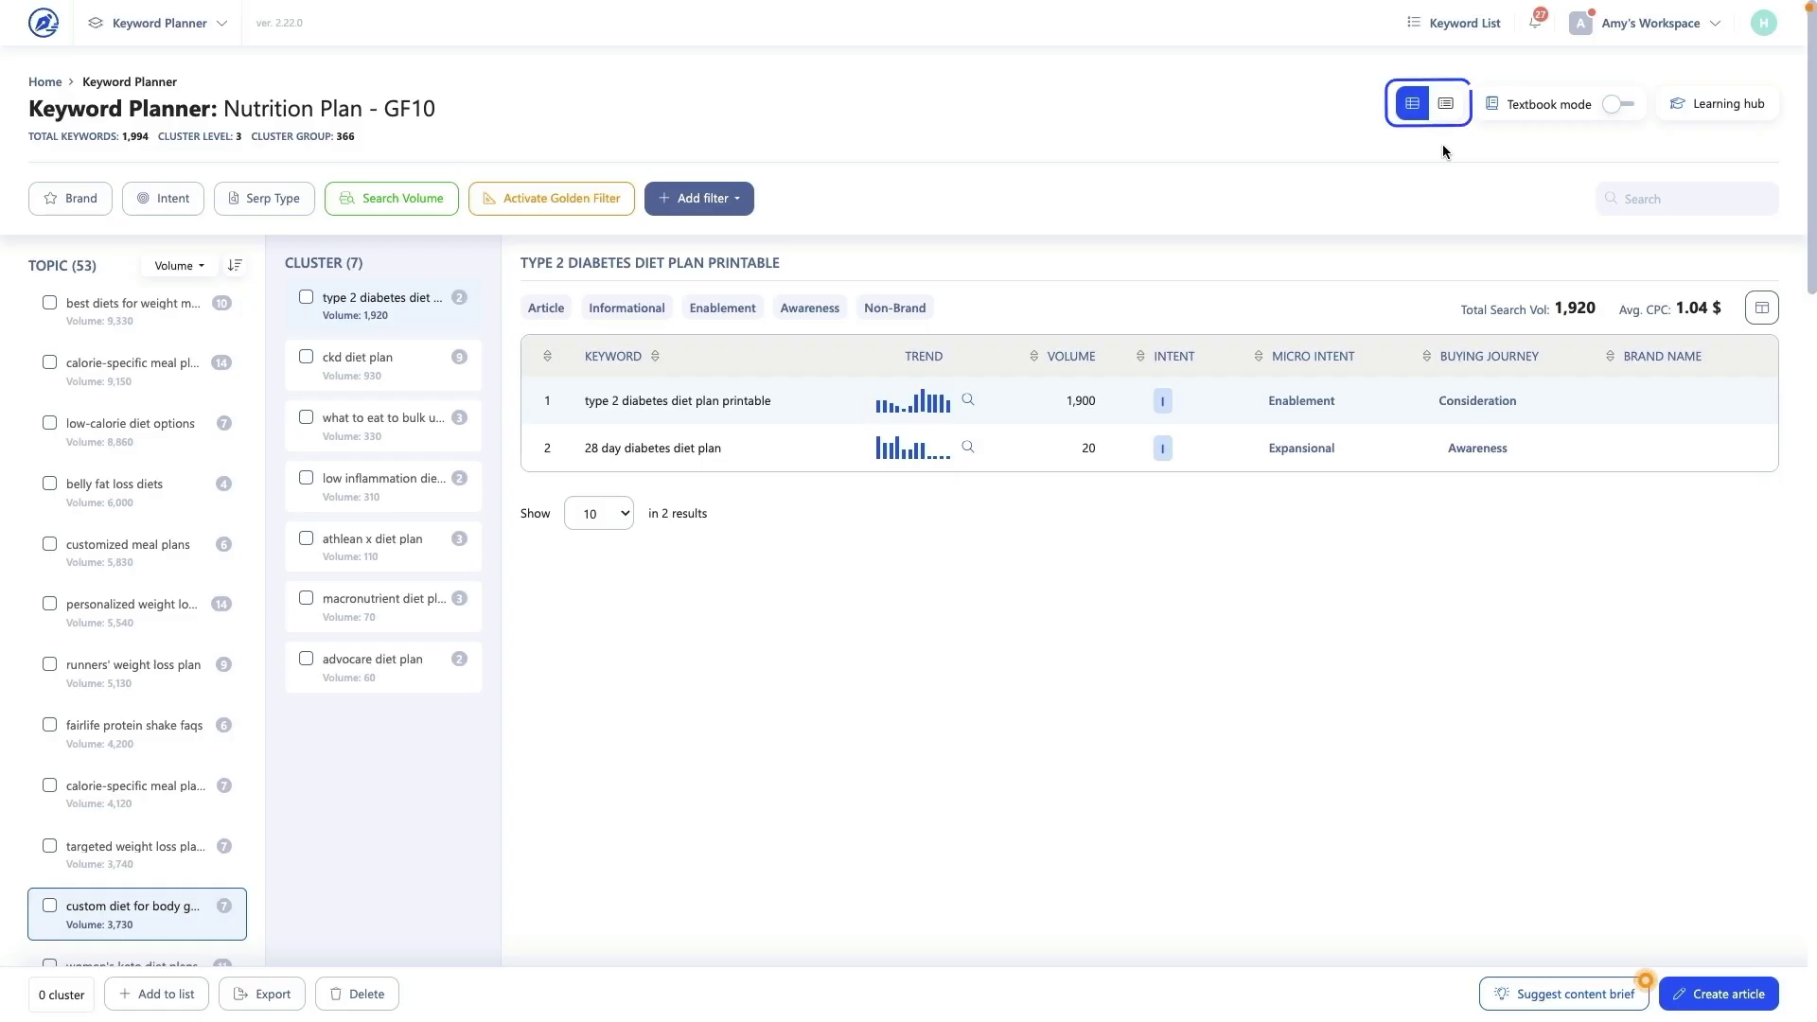
- Switch from the cluster view to the keyword view and show the Buying Journey column in the table
{"action": "left_click", "coordinate": [1445, 104]}
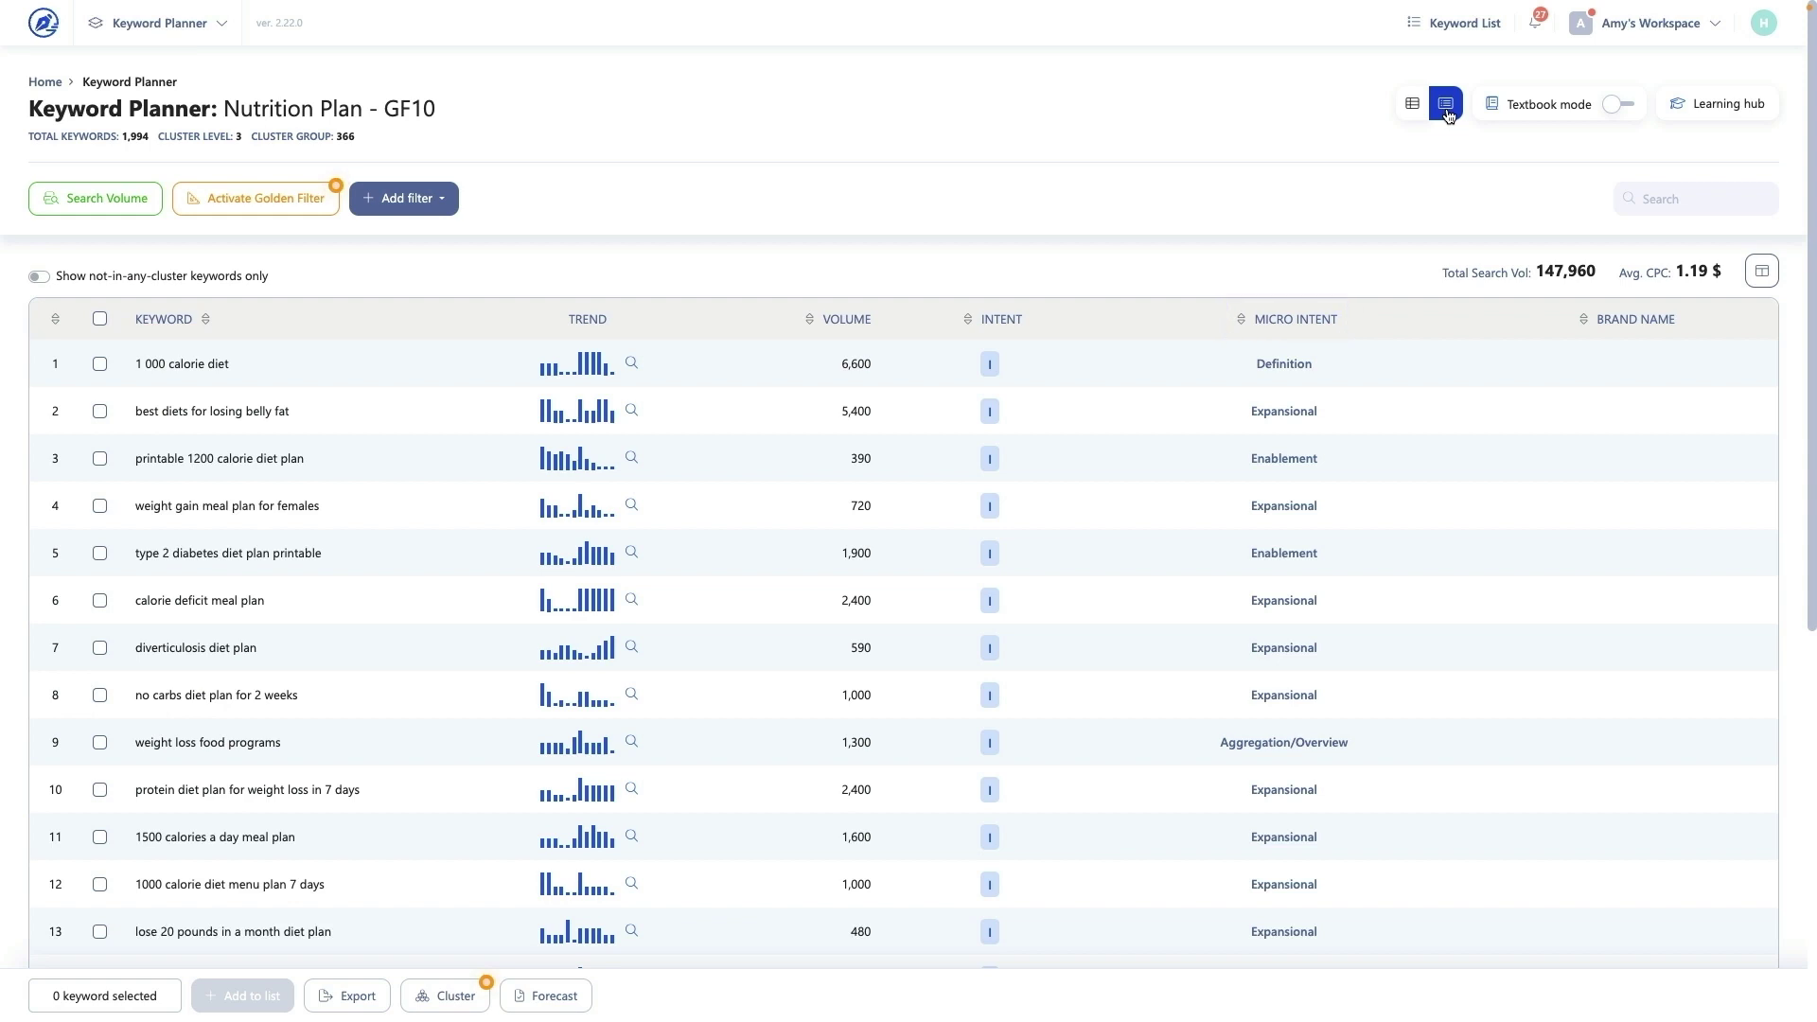
{"action": "left_click", "coordinate": [1753, 277]}
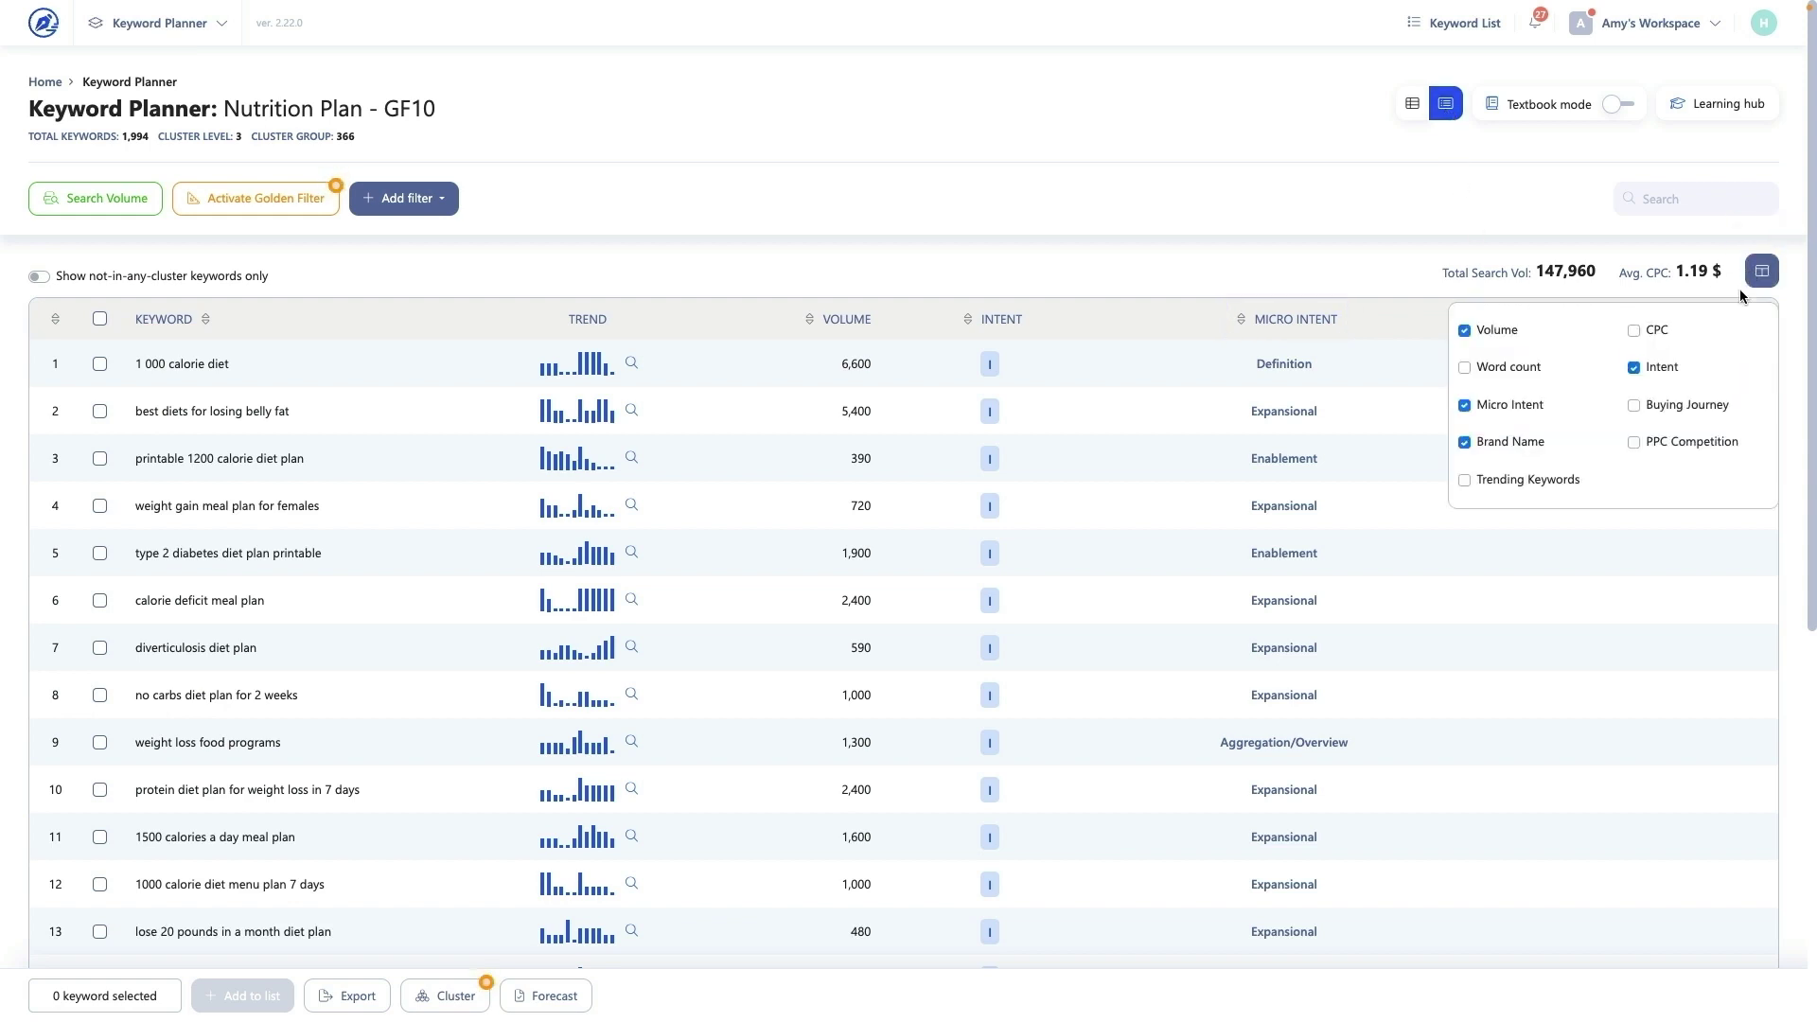
{"action": "left_click", "coordinate": [1637, 405]}
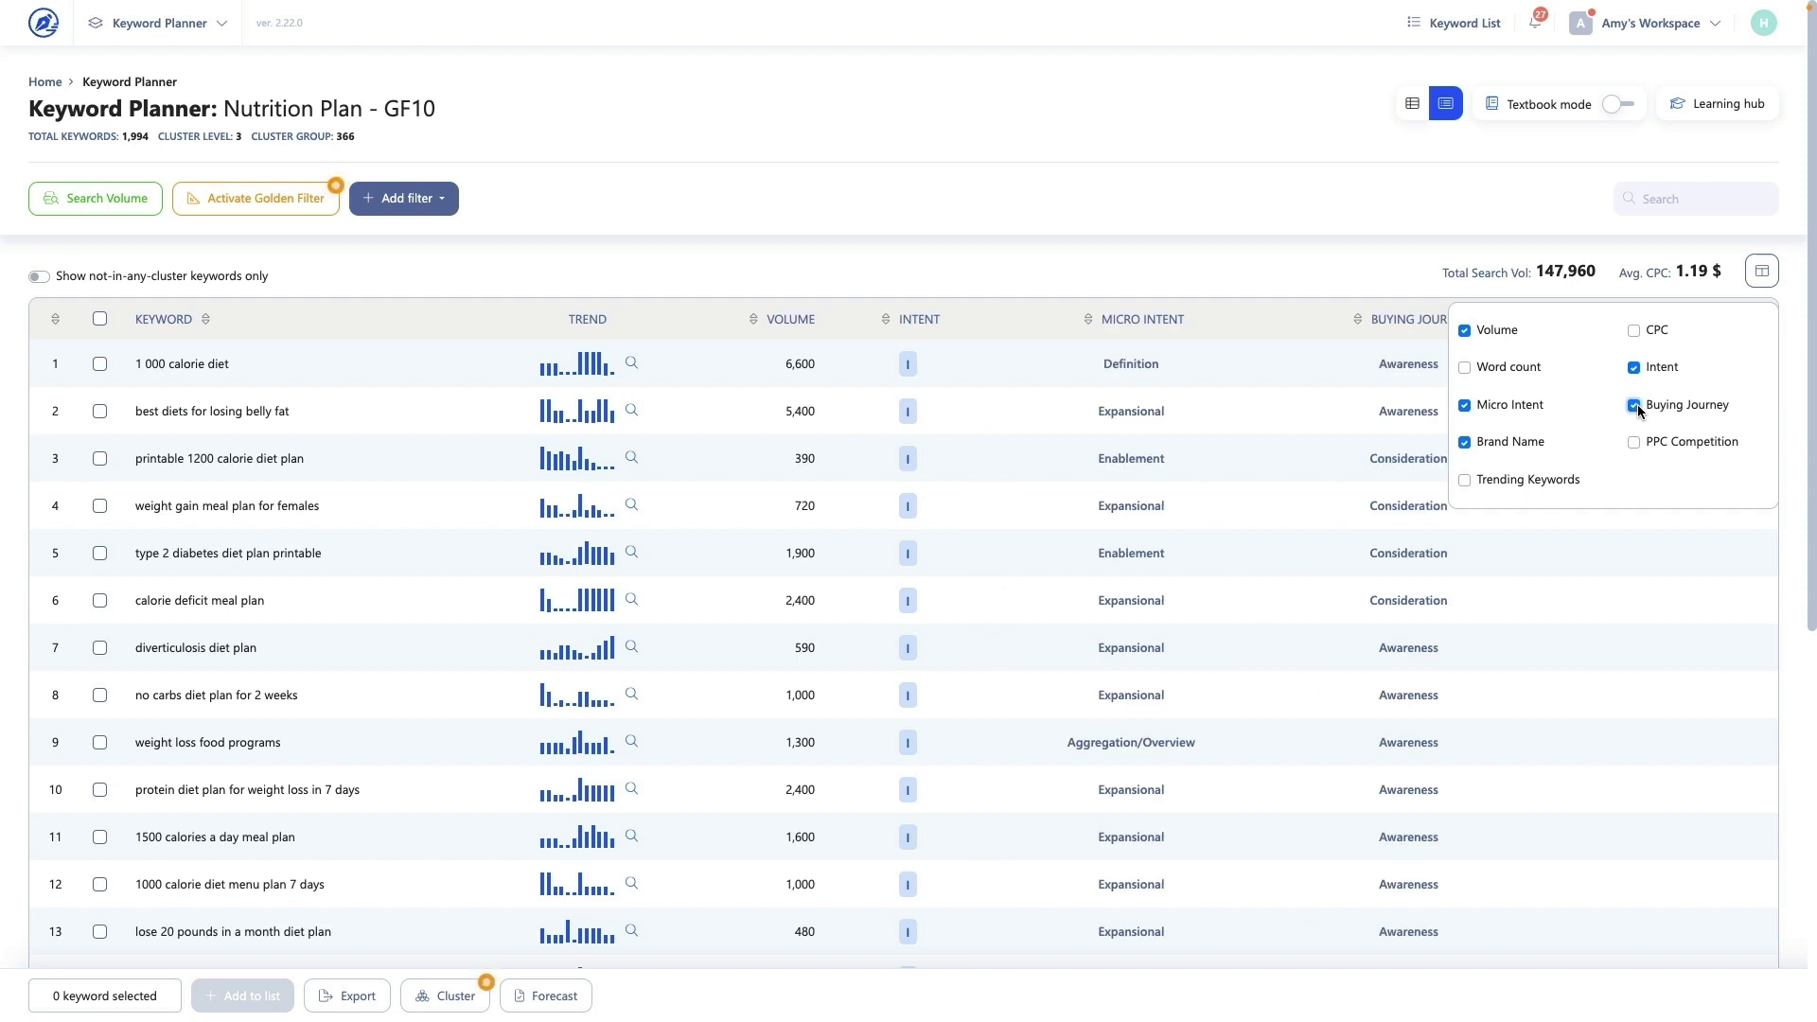
{"action": "left_click", "coordinate": [1795, 351]}
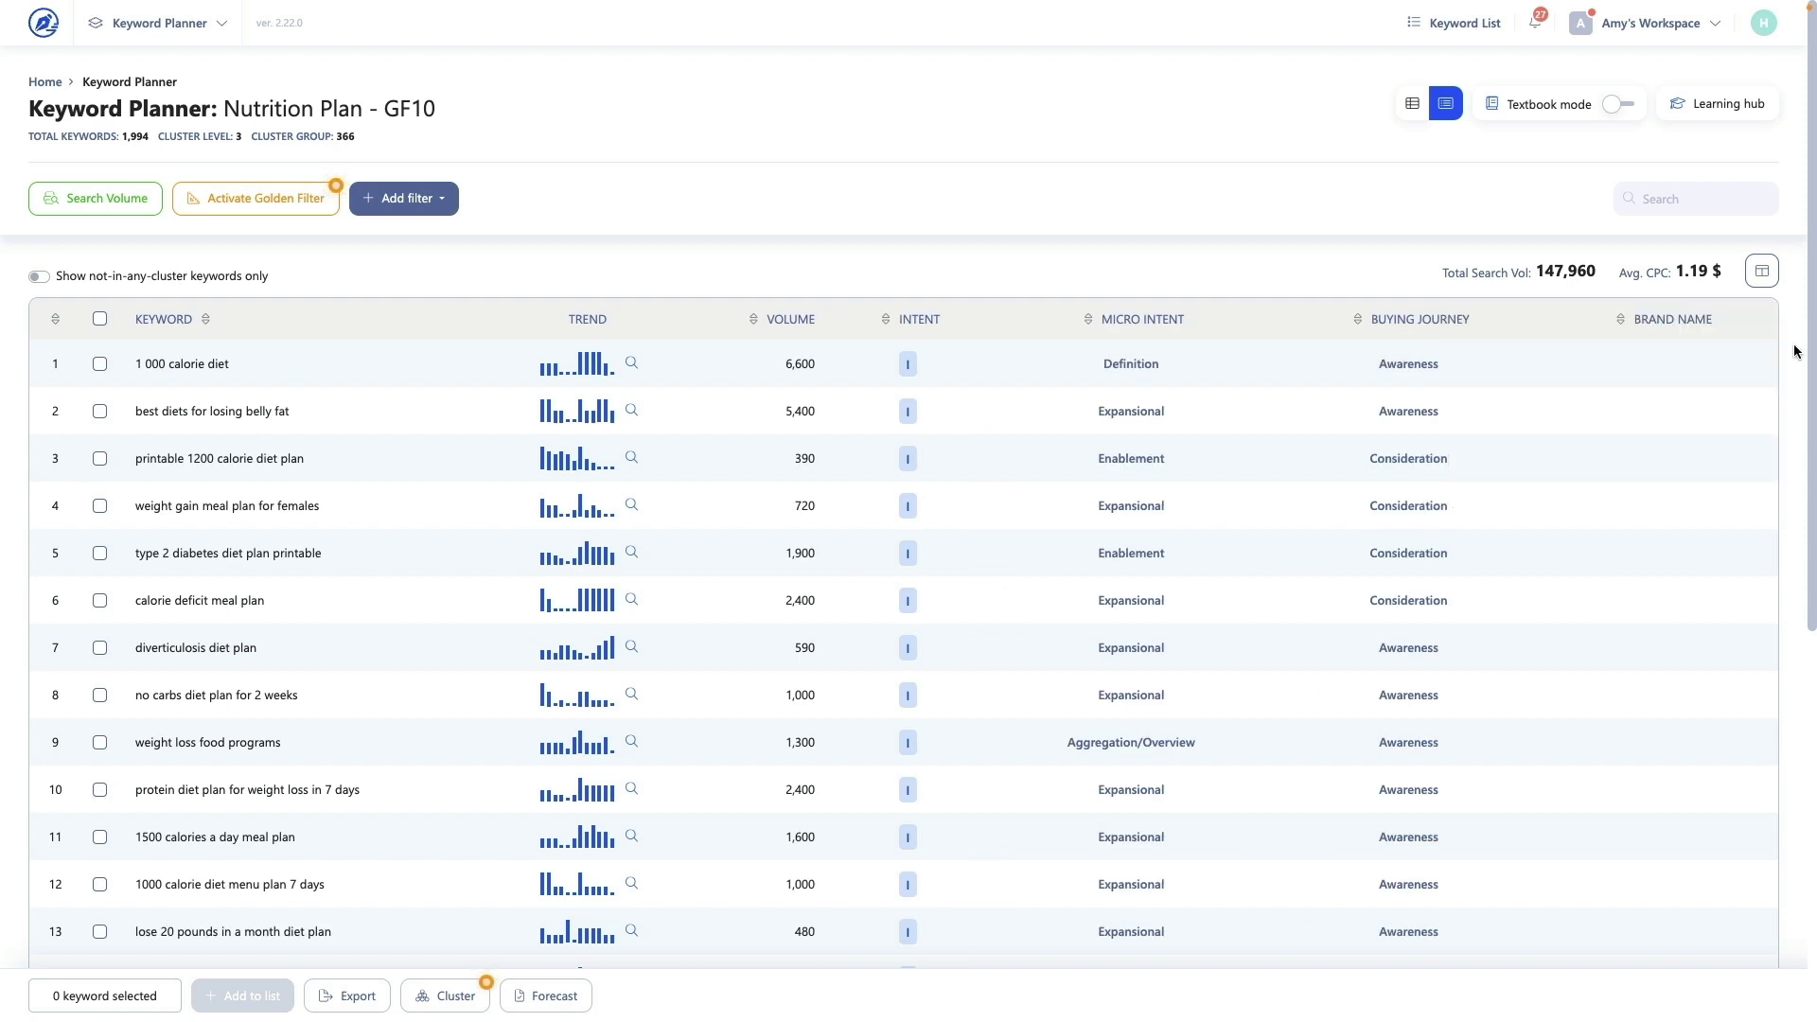
- Look through the available keyword filters and temporarily show only the keywords that are not in any cluster
{"action": "left_click", "coordinate": [1019, 369]}
{"action": "left_click", "coordinate": [421, 204]}
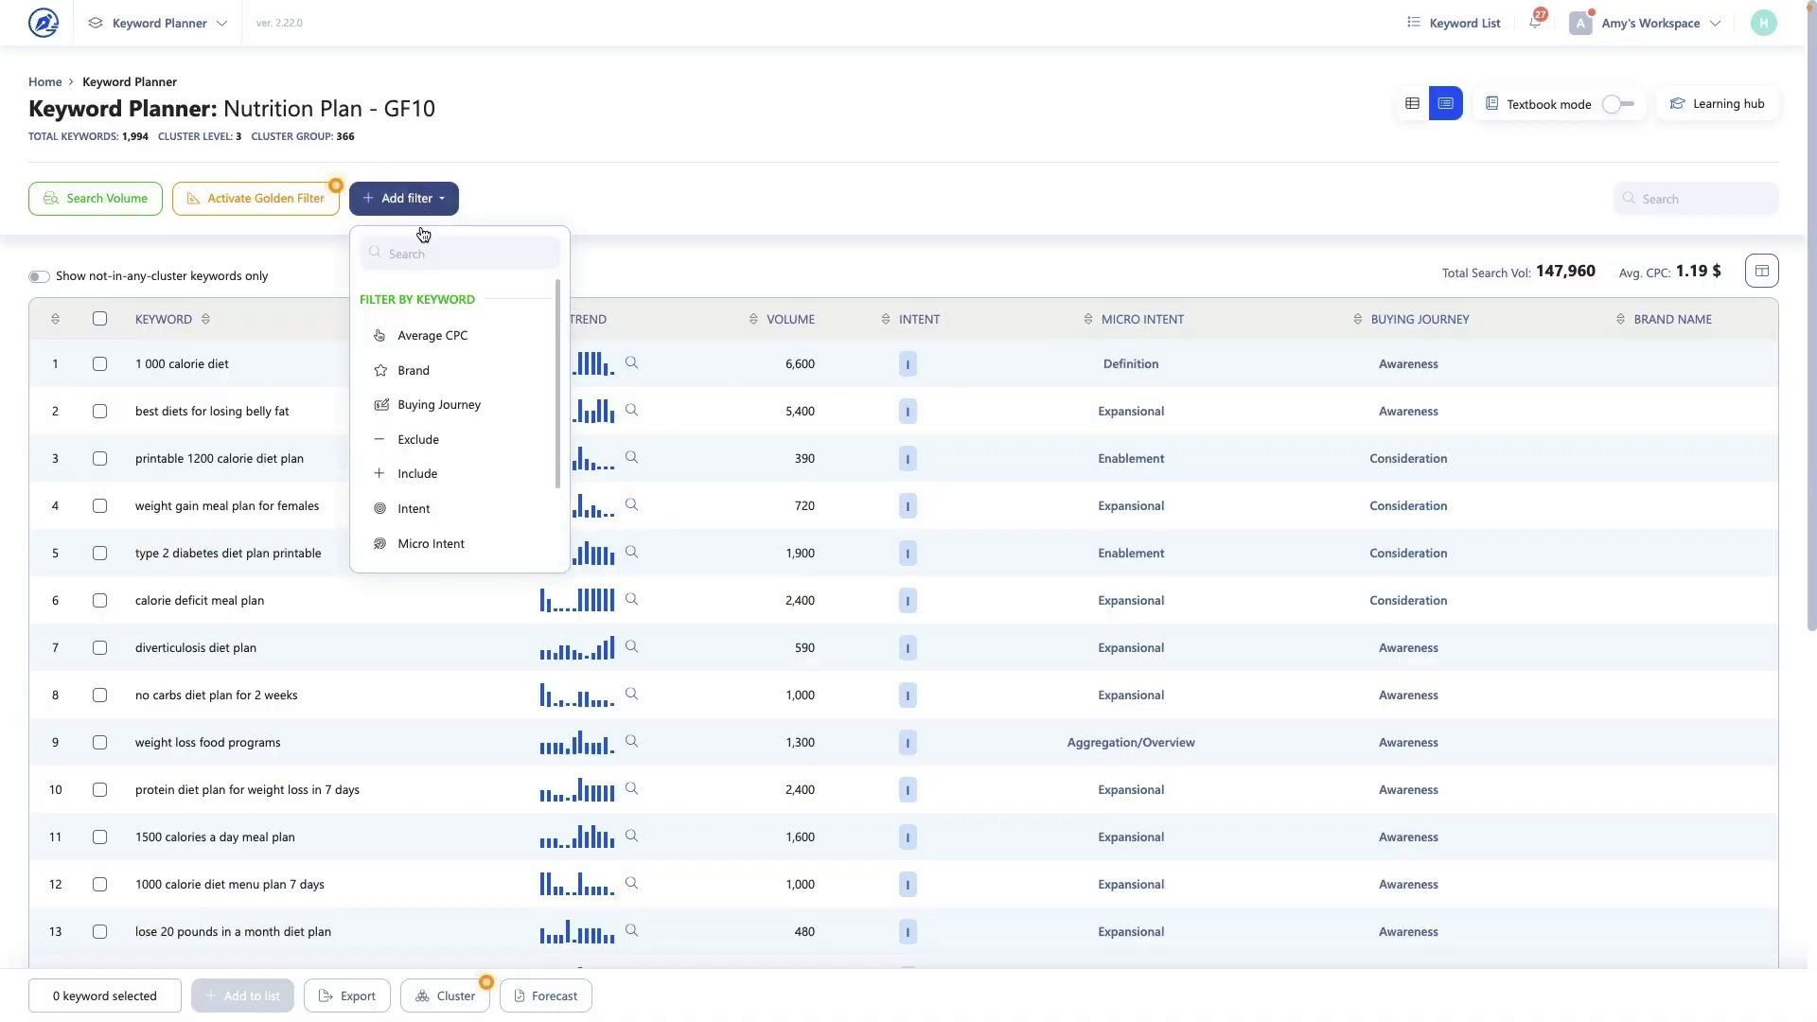
{"action": "scroll", "coordinate": [506, 409], "scroll_direction": "down", "scroll_amount": 2}
{"action": "scroll", "coordinate": [512, 410], "scroll_direction": "up", "scroll_amount": 3}
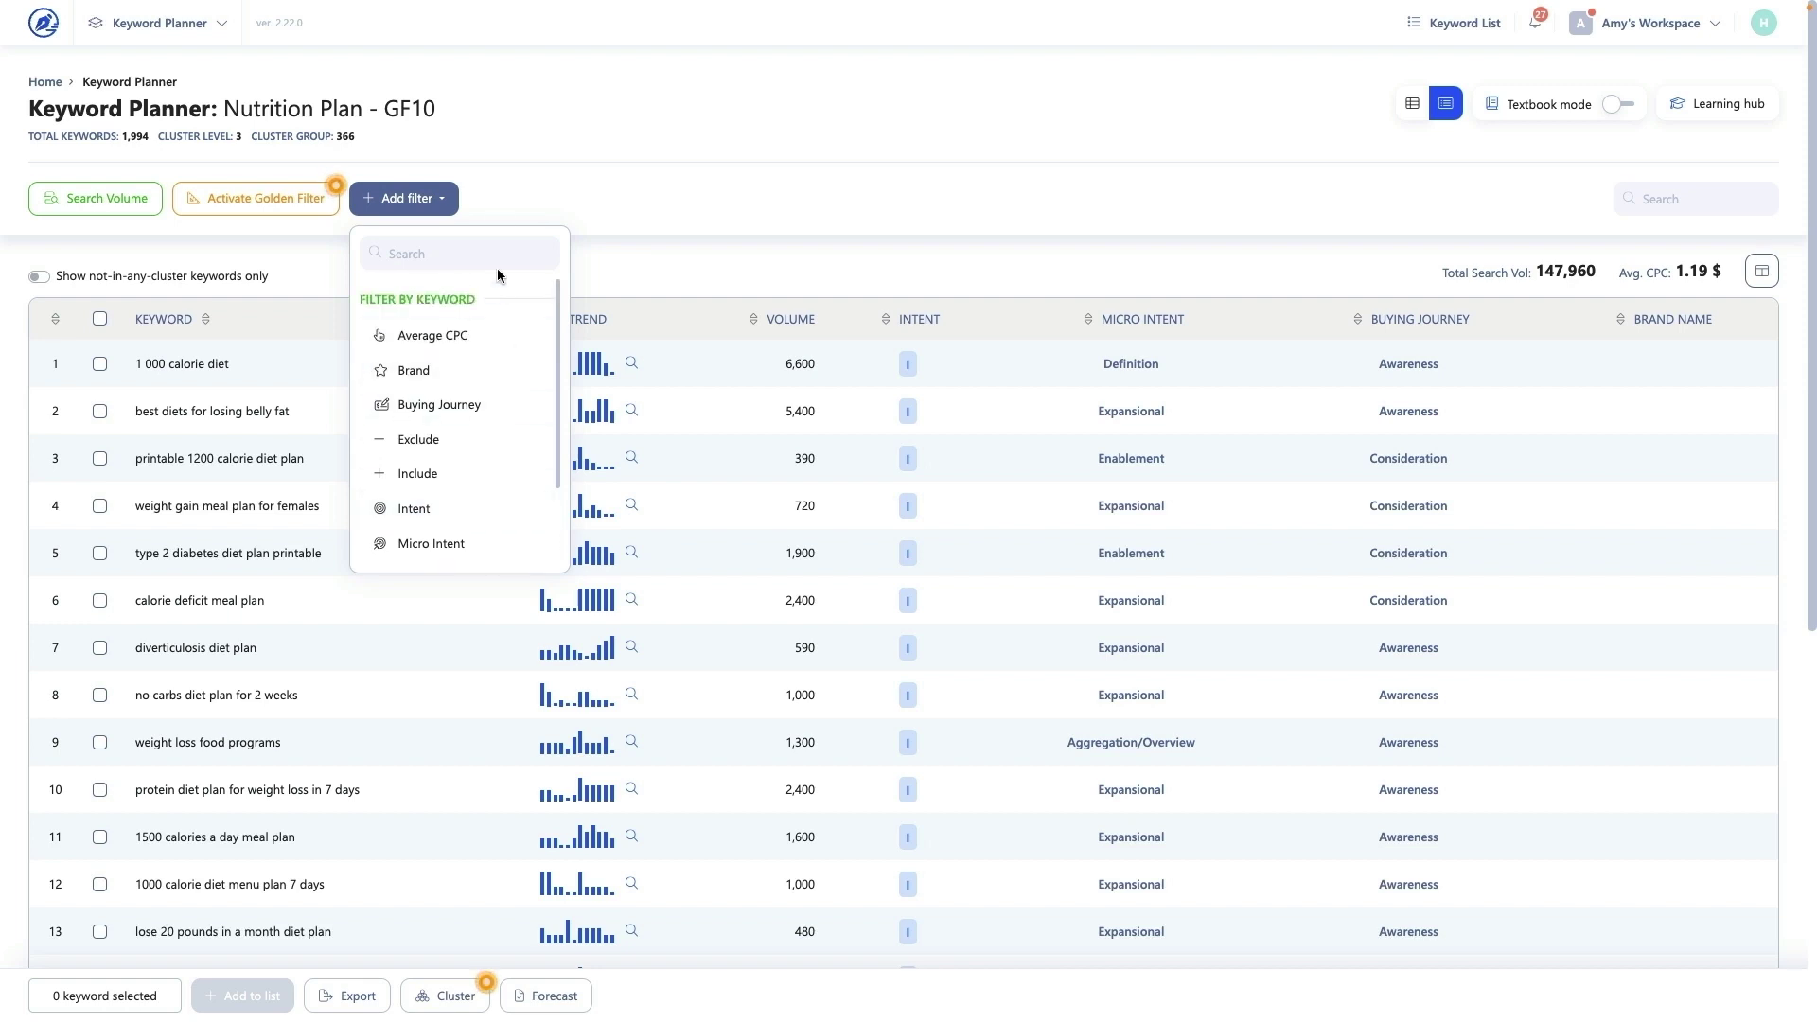
{"action": "left_click", "coordinate": [495, 190]}
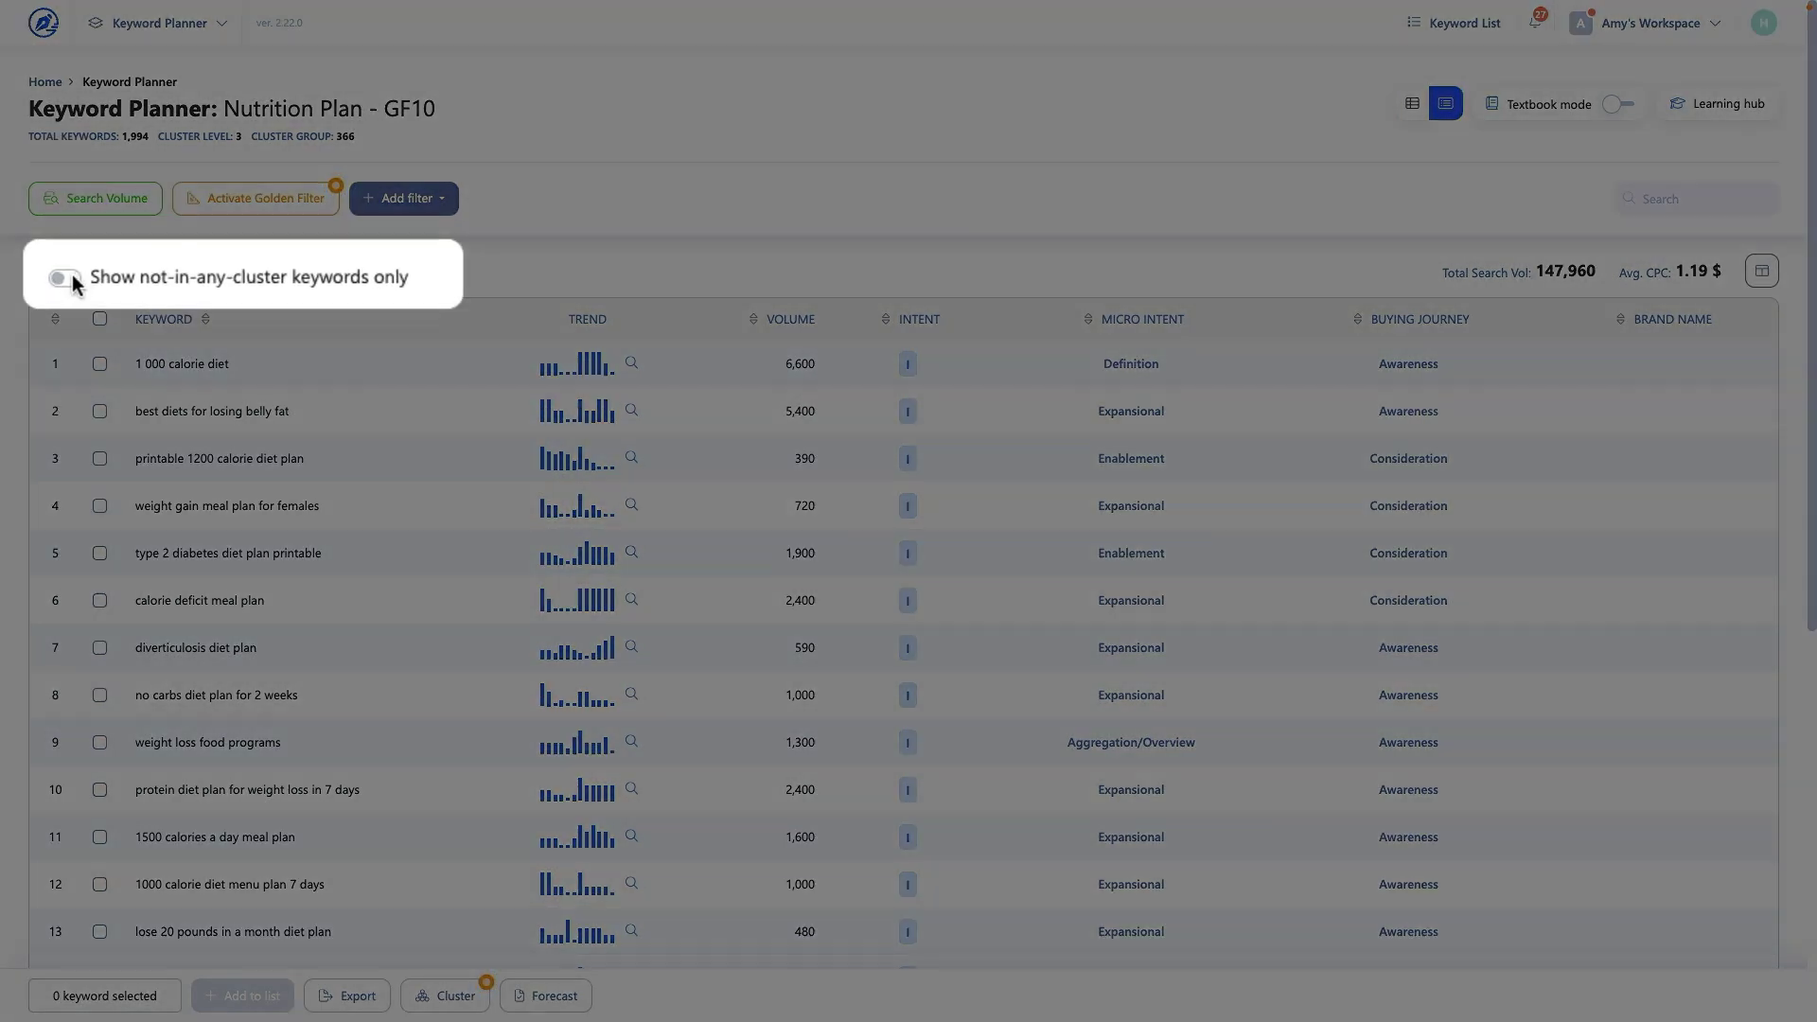
{"action": "left_click", "coordinate": [66, 276]}
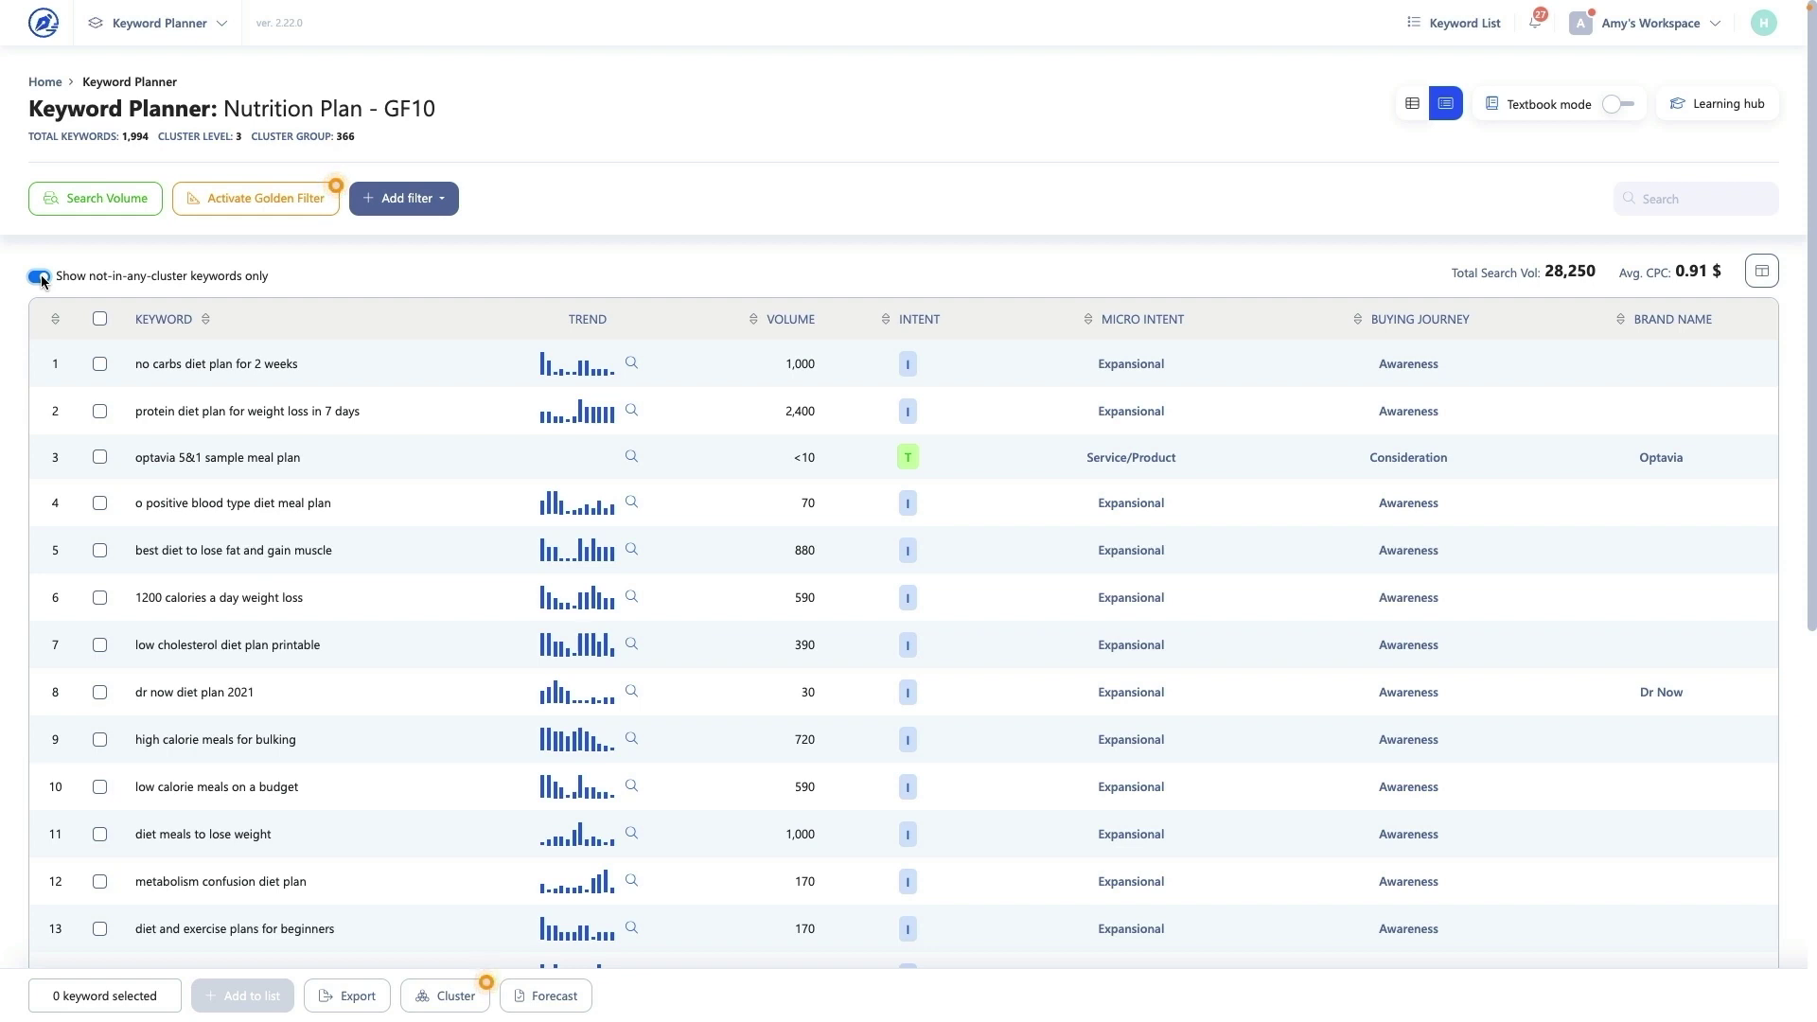
{"action": "left_click", "coordinate": [42, 275]}
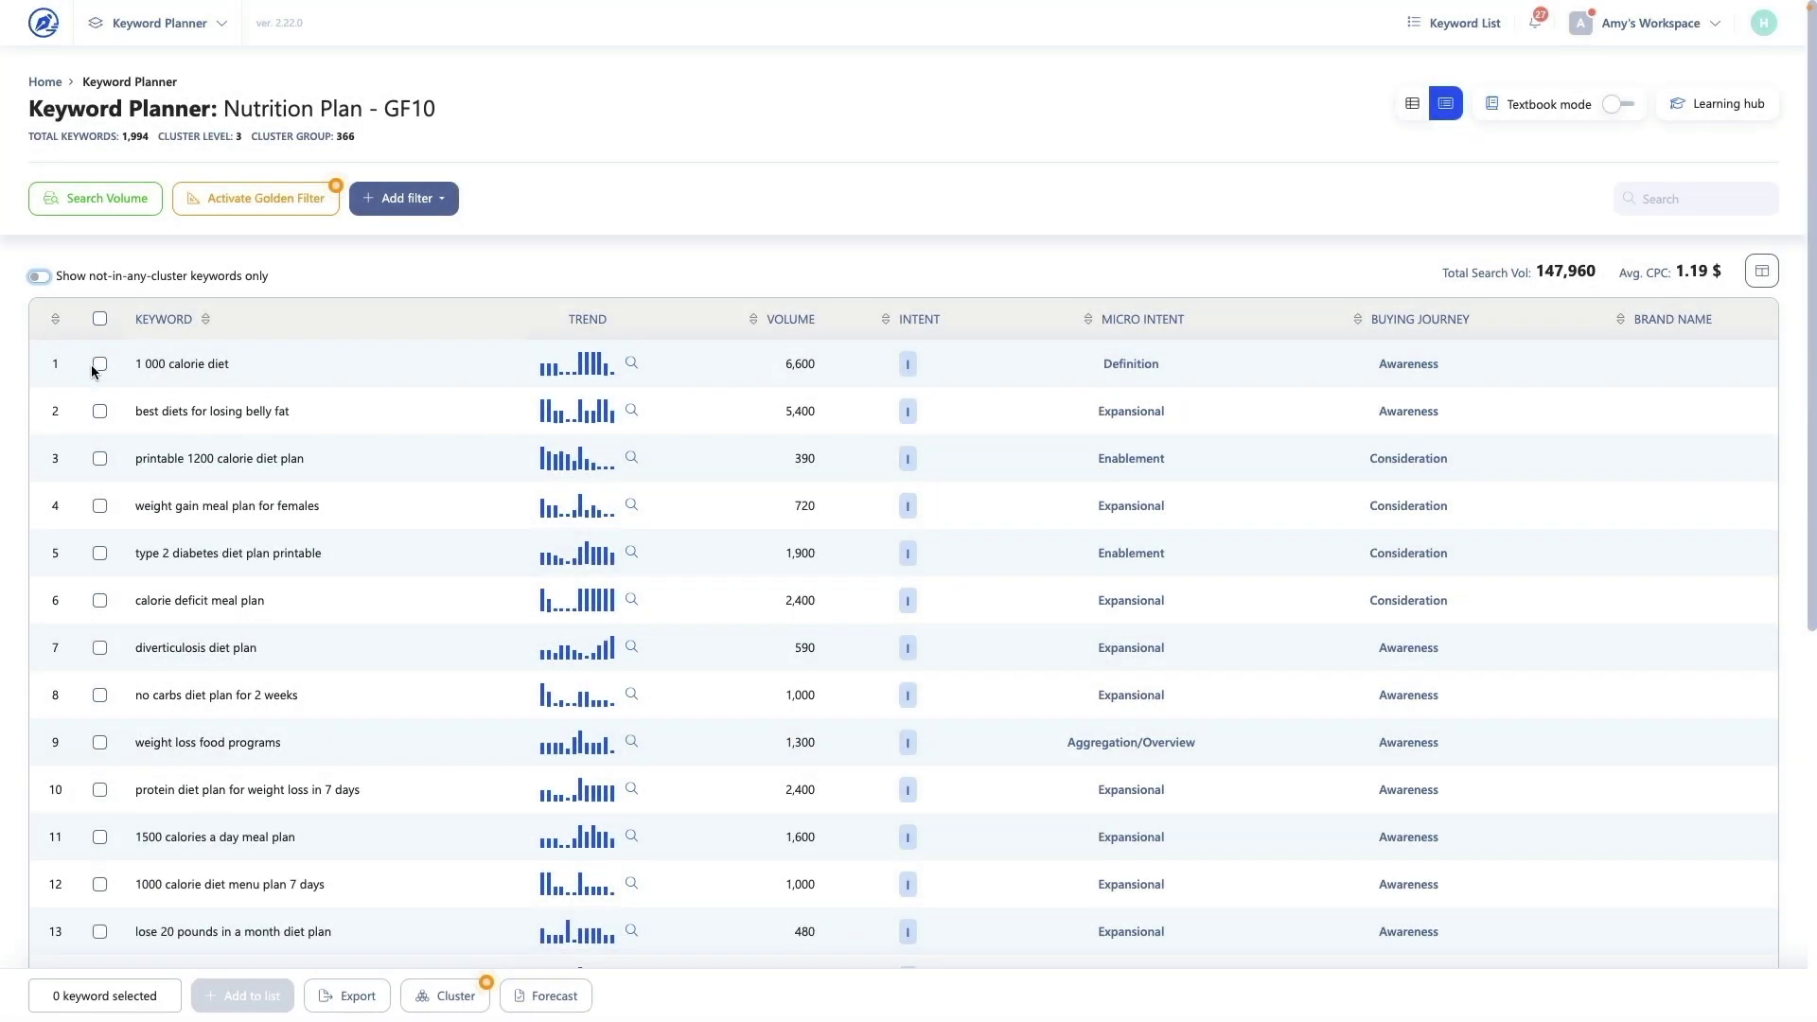
- Select the keywords "1 000 calorie diet" and "best diets for losing belly fat", and view the add-to-list options without adding them
{"action": "left_click", "coordinate": [99, 364]}
{"action": "left_click", "coordinate": [99, 409]}
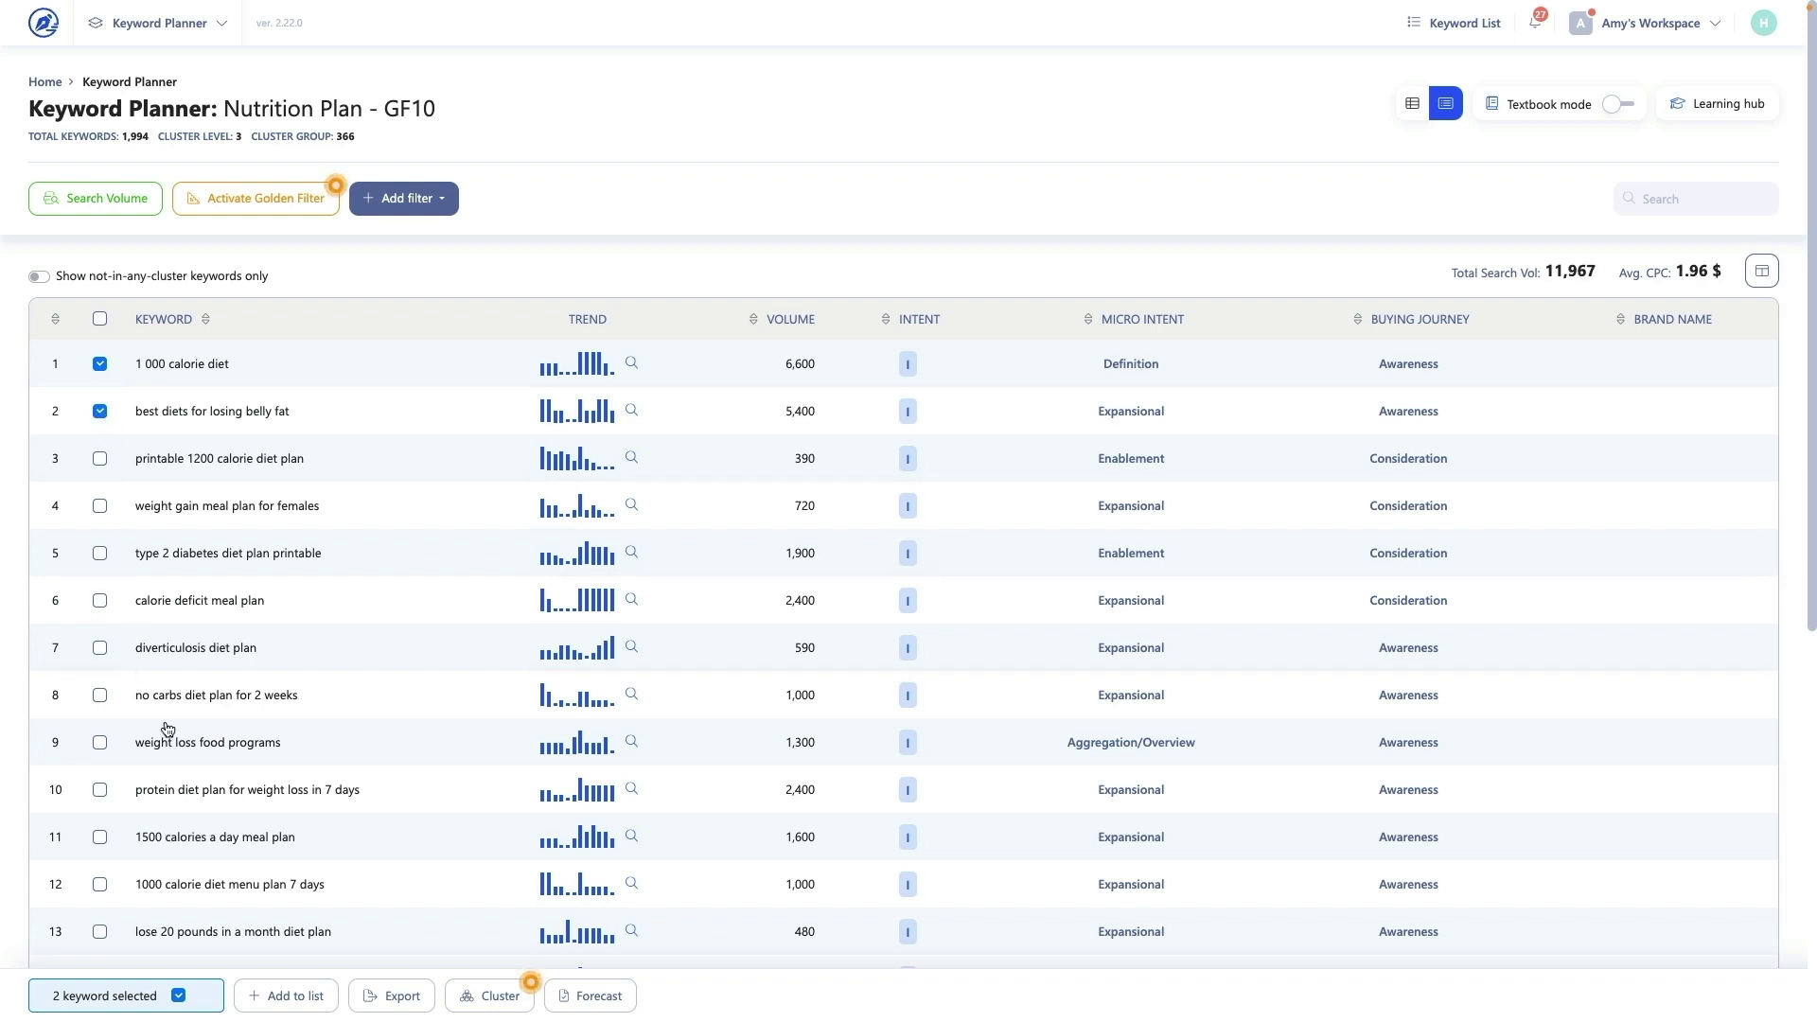
{"action": "left_click", "coordinate": [311, 996]}
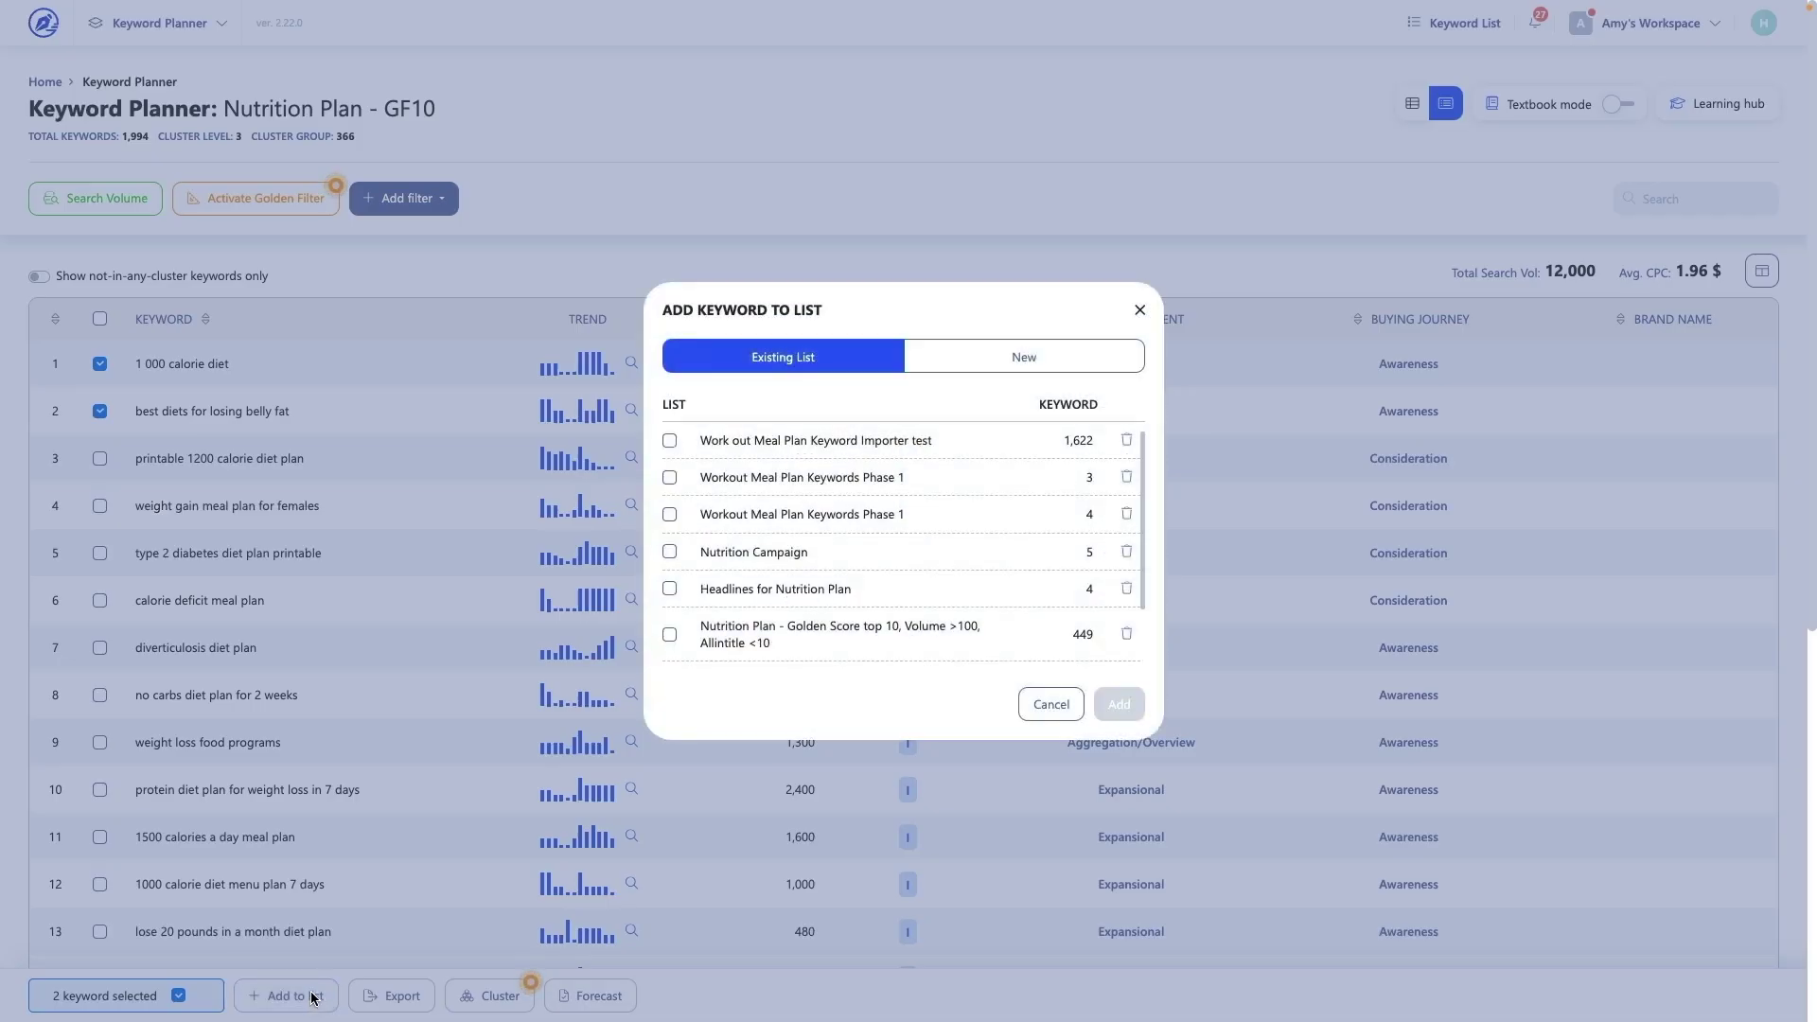
{"action": "left_click", "coordinate": [339, 966]}
- View the file name and format options for exporting keyword data and close them without exporting
{"action": "left_click", "coordinate": [390, 994]}
{"action": "left_click", "coordinate": [388, 958]}
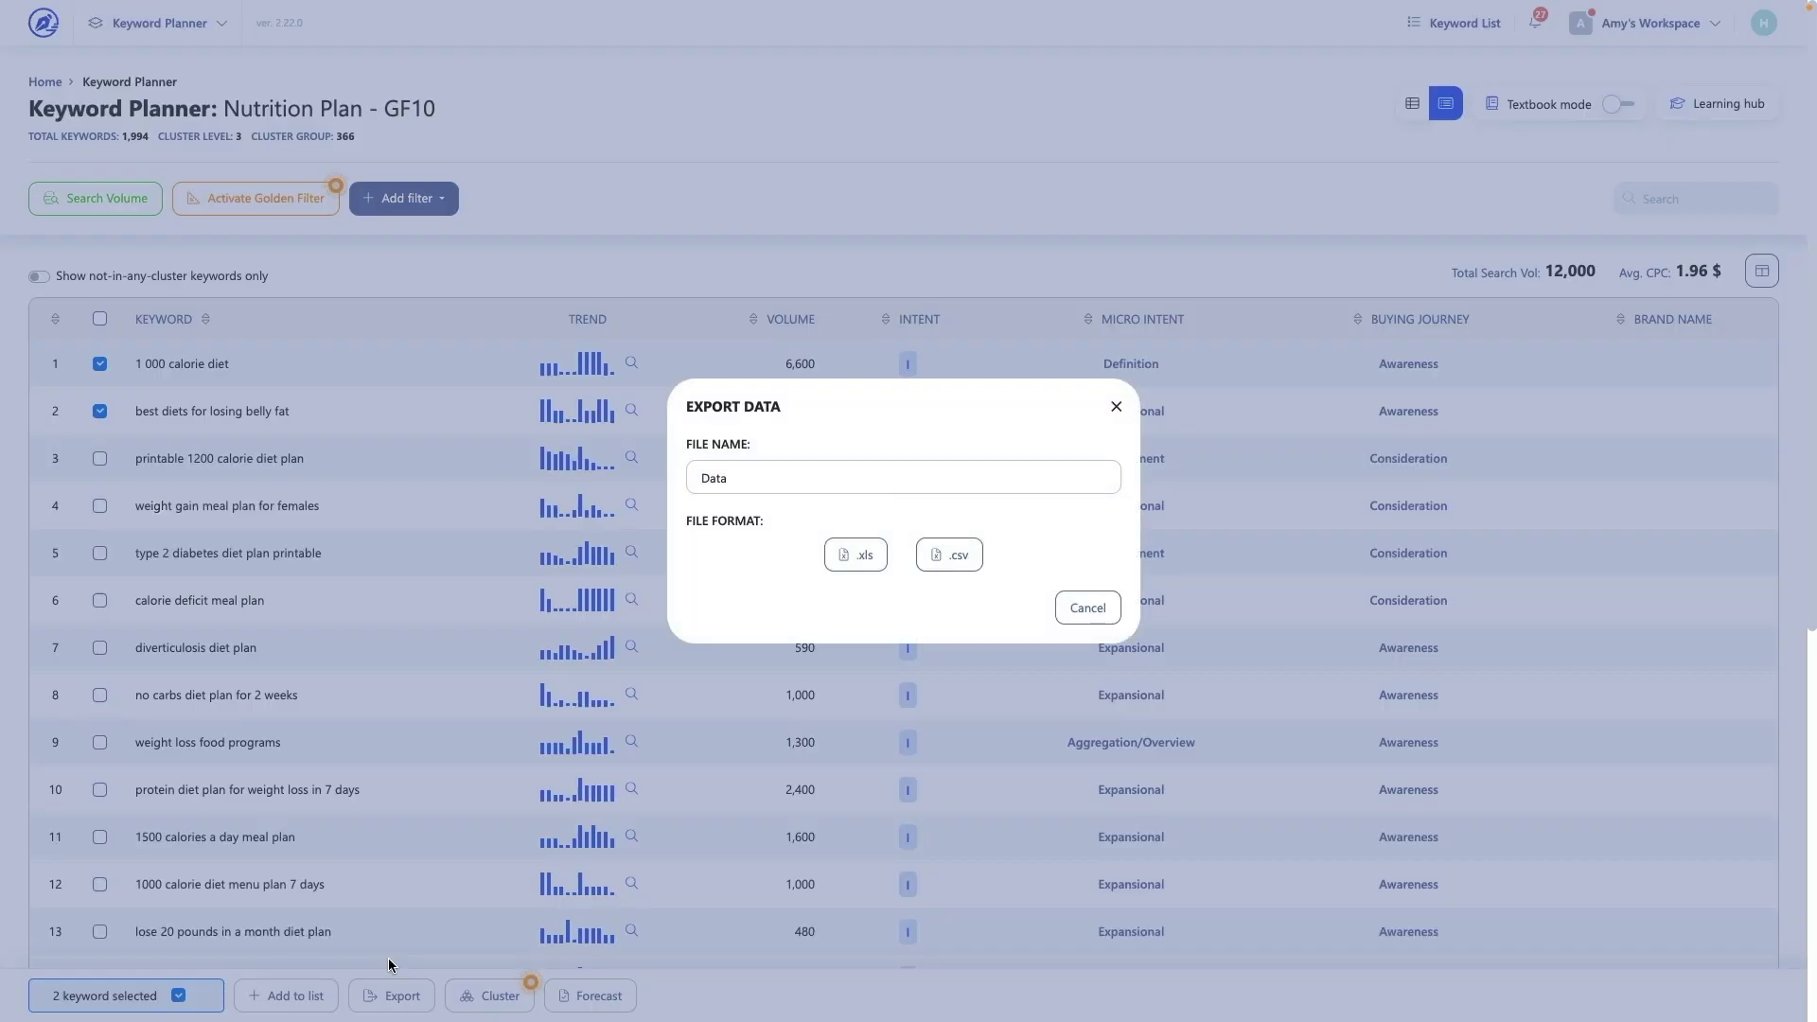
{"action": "left_click", "coordinate": [388, 958]}
- View the Cluster All option and the Revenue Forecast settings, closing both without applying anything
{"action": "left_click", "coordinate": [492, 993]}
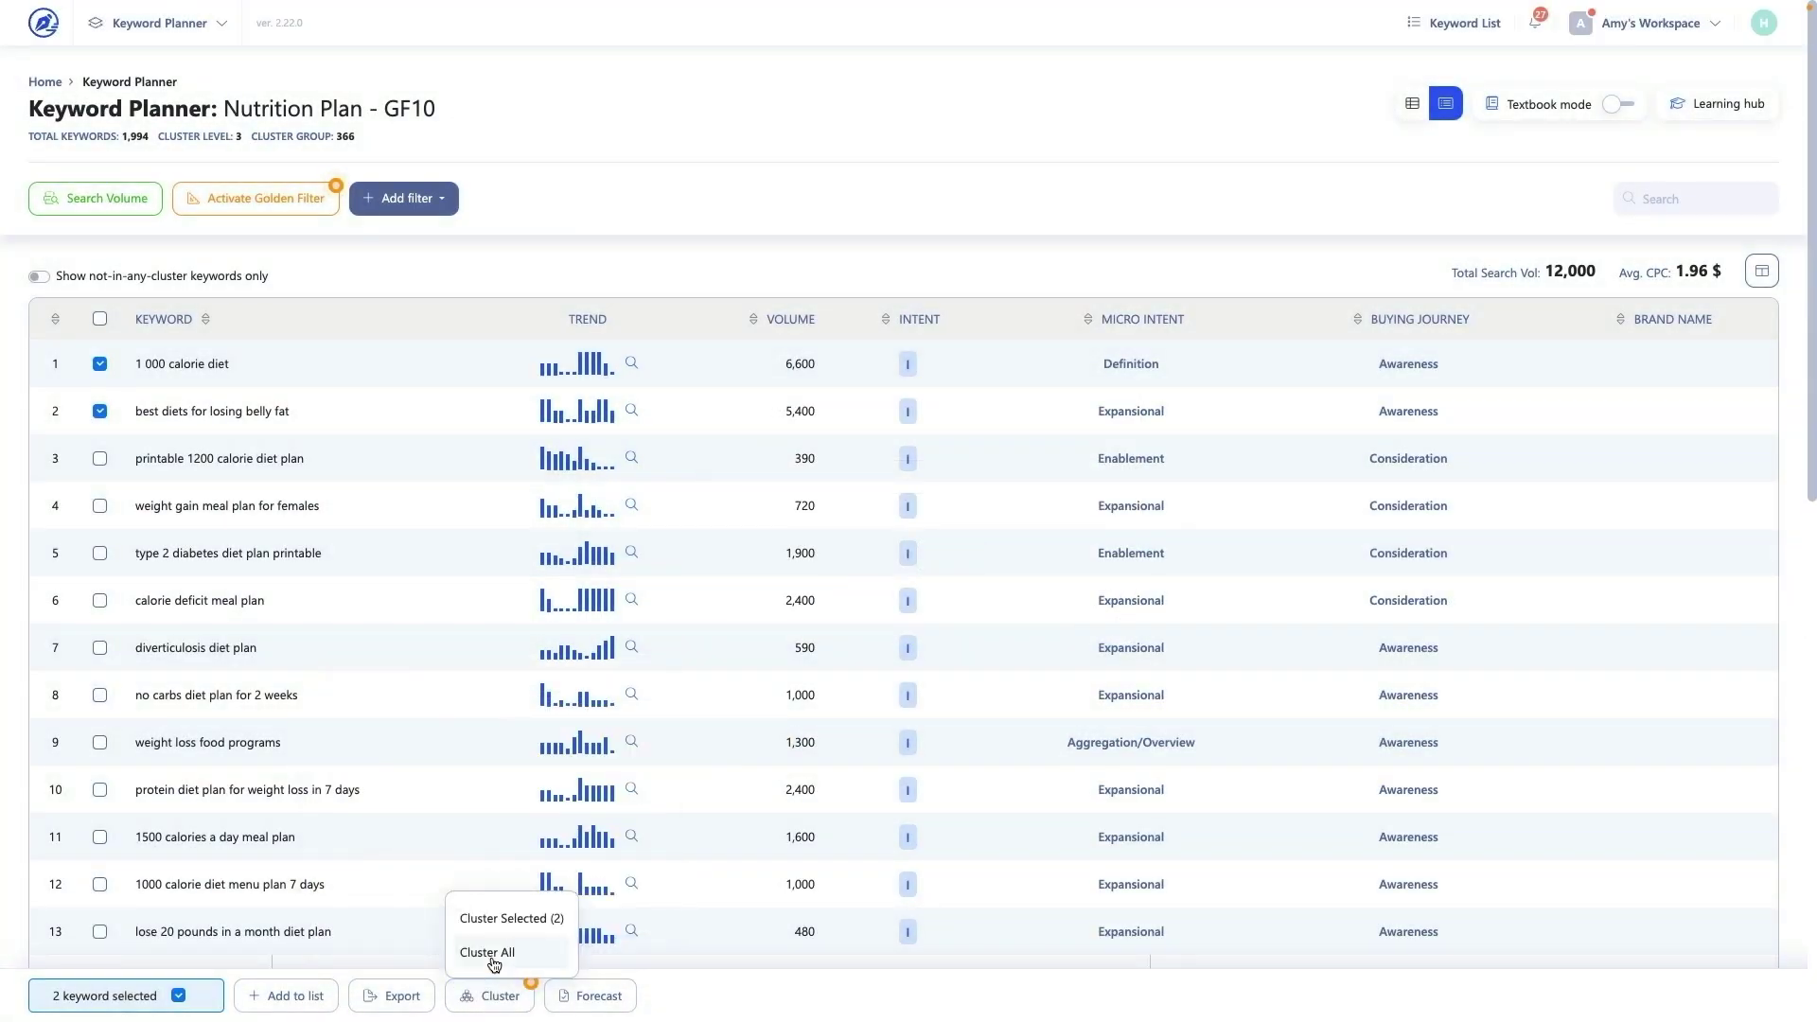
{"action": "left_click", "coordinate": [491, 956]}
{"action": "left_click", "coordinate": [491, 955]}
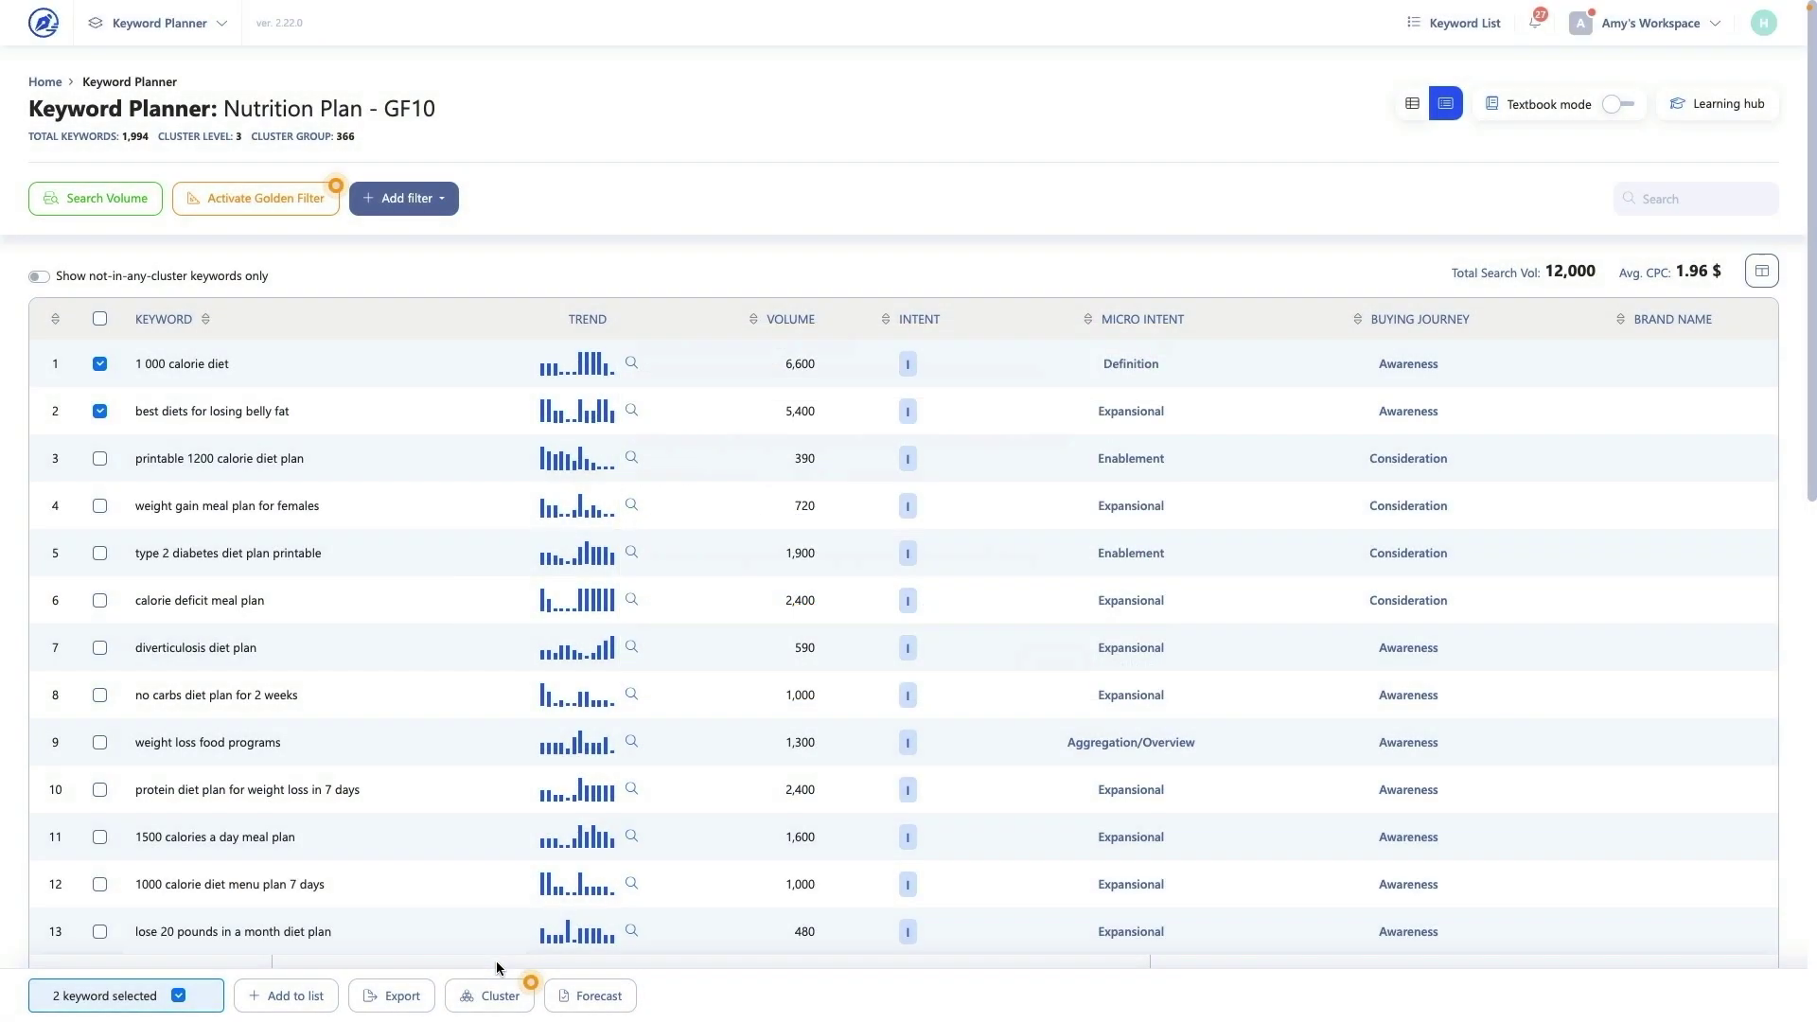
{"action": "left_click", "coordinate": [579, 994]}
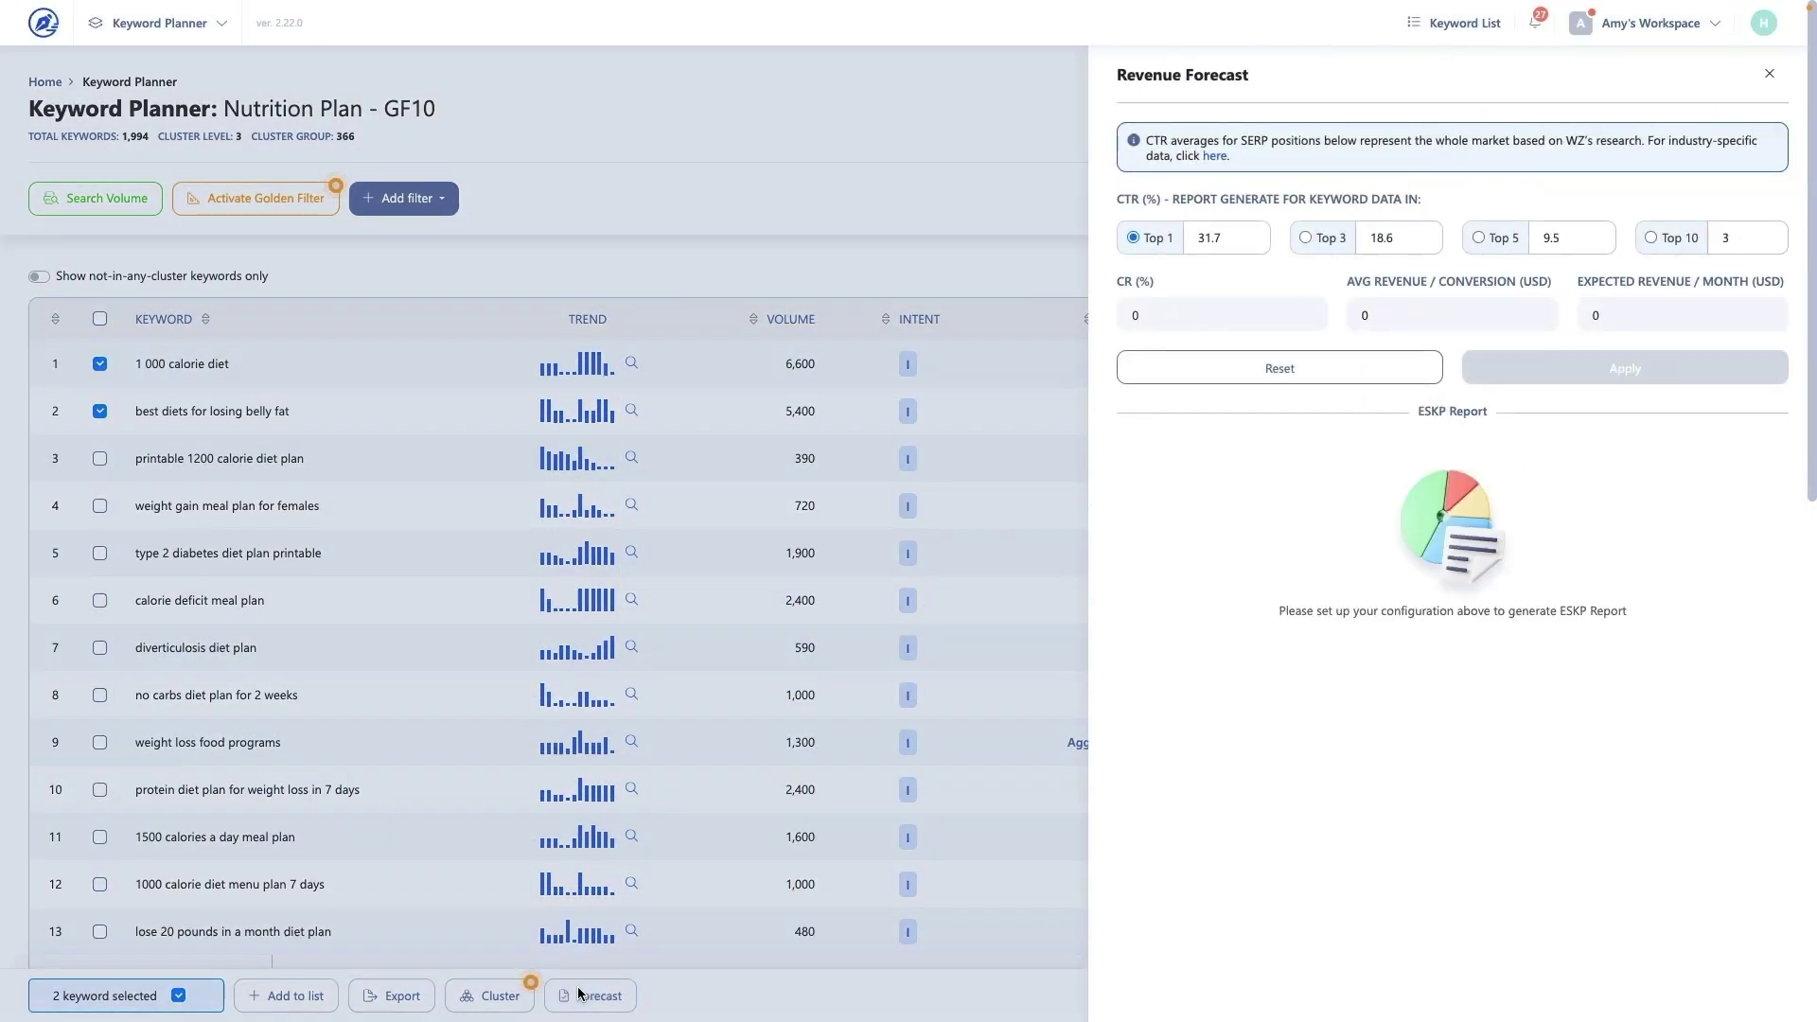
{"action": "left_click", "coordinate": [579, 994]}
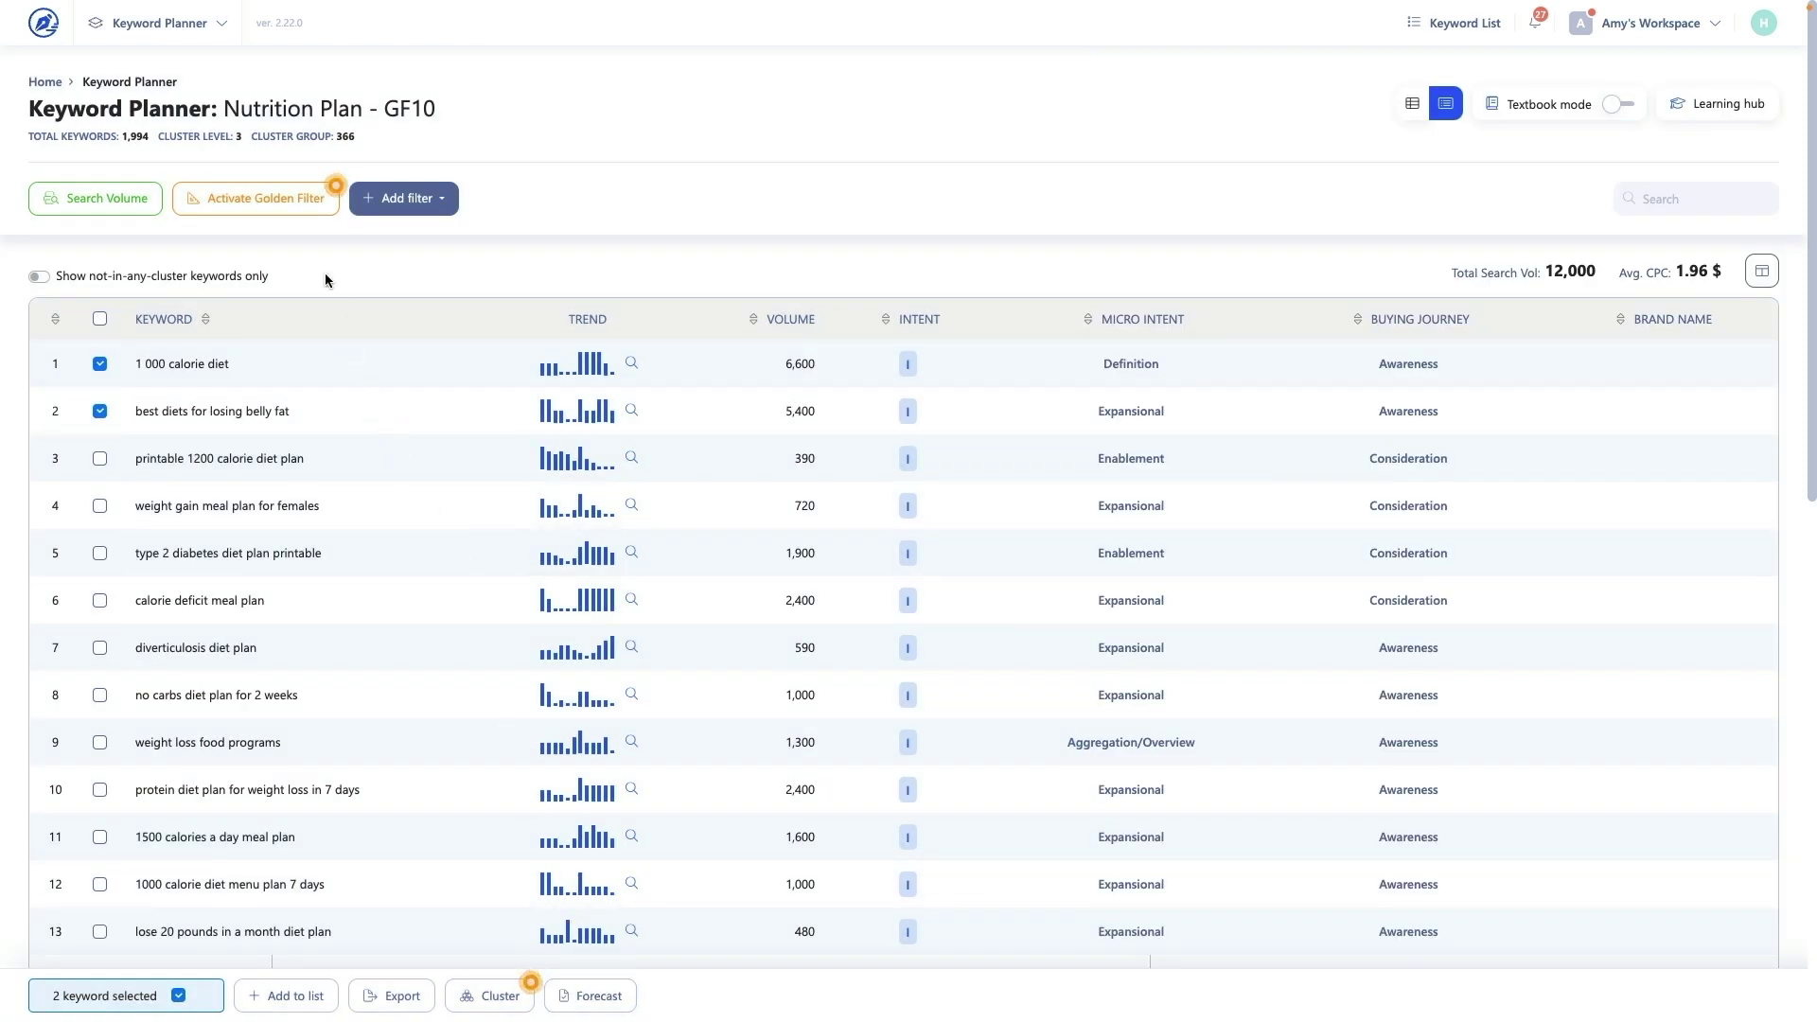
- Select all keywords in the keyword table
{"action": "mouse_move", "coordinate": [300, 219]}
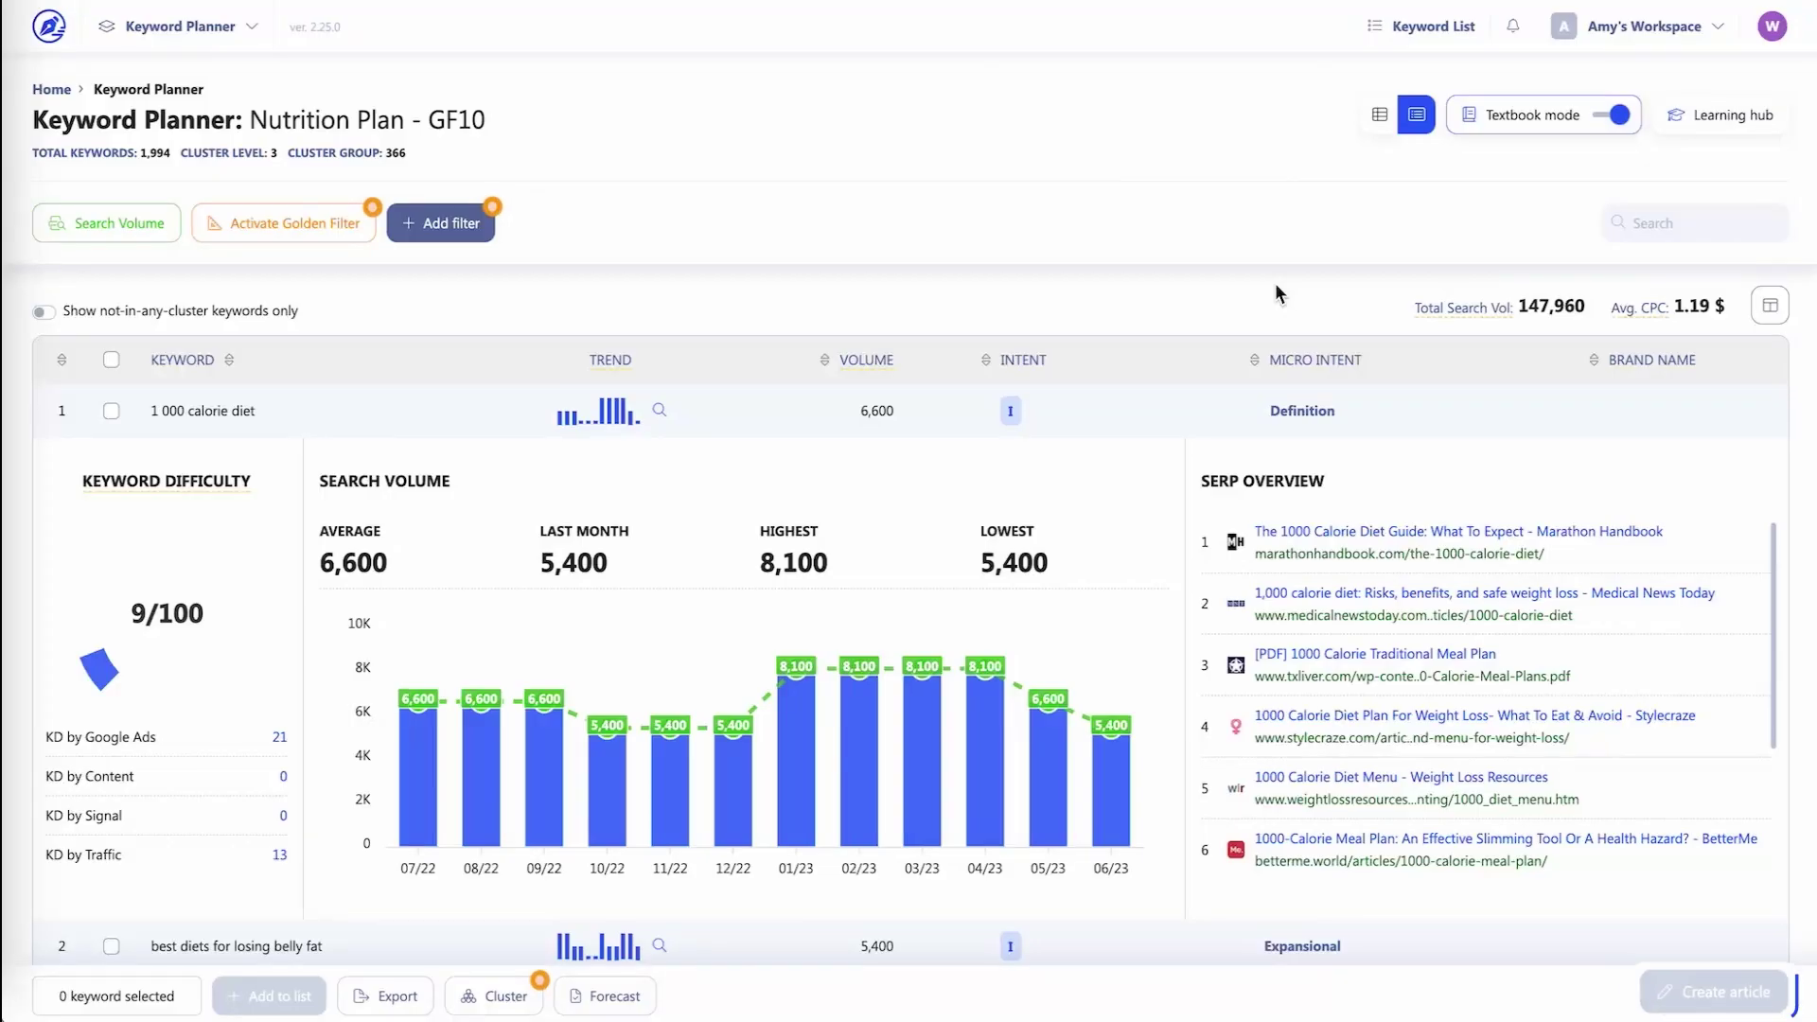
{"action": "left_click", "coordinate": [111, 360]}
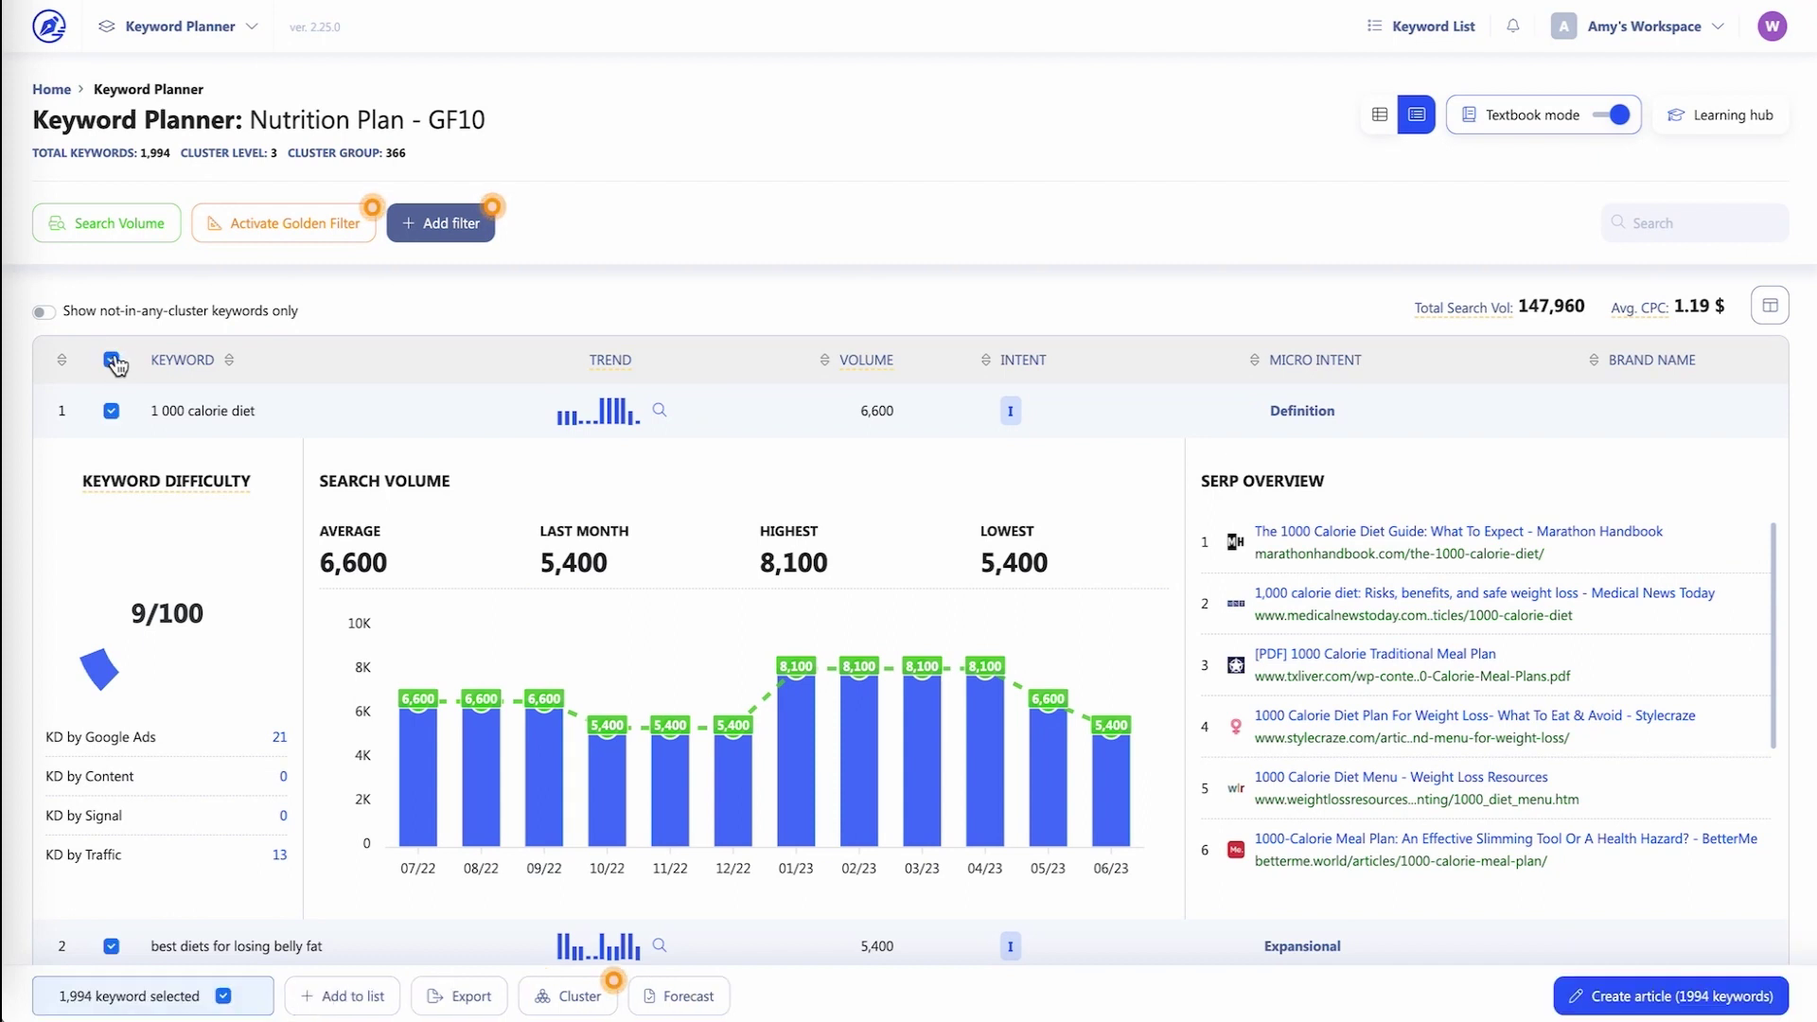